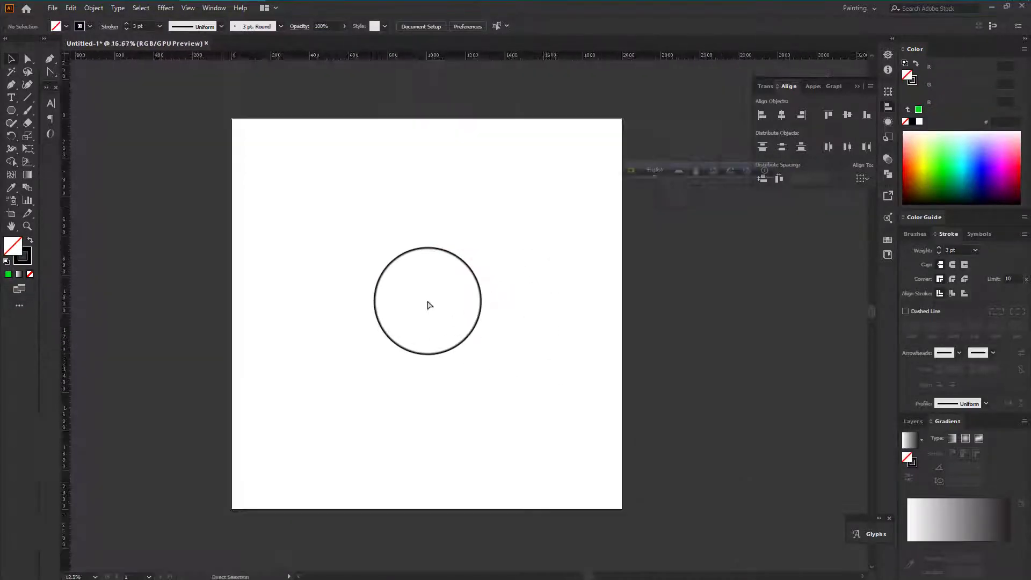
Draw a long horizontal line across the artboard's middle and a vertical line about 1117 px tall crossing it.
{"action": "key", "text": "ctrl+equal"}
{"action": "left_click", "coordinate": [27, 98]}
{"action": "left_click_drag", "start_coordinate": [480, 318], "coordinate": [593, 312]}
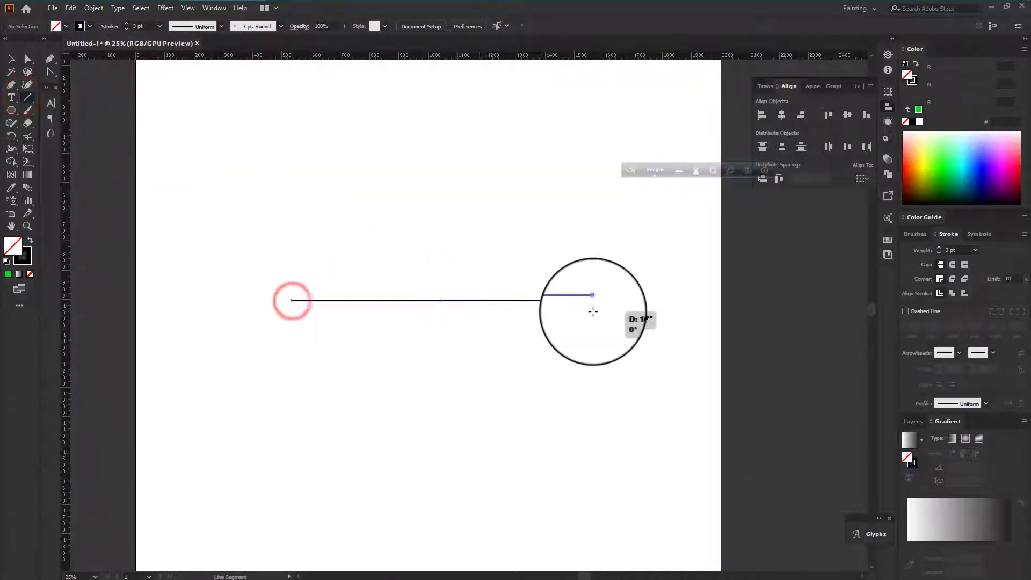
{"action": "left_click_drag", "start_coordinate": [448, 140], "coordinate": [442, 461]}
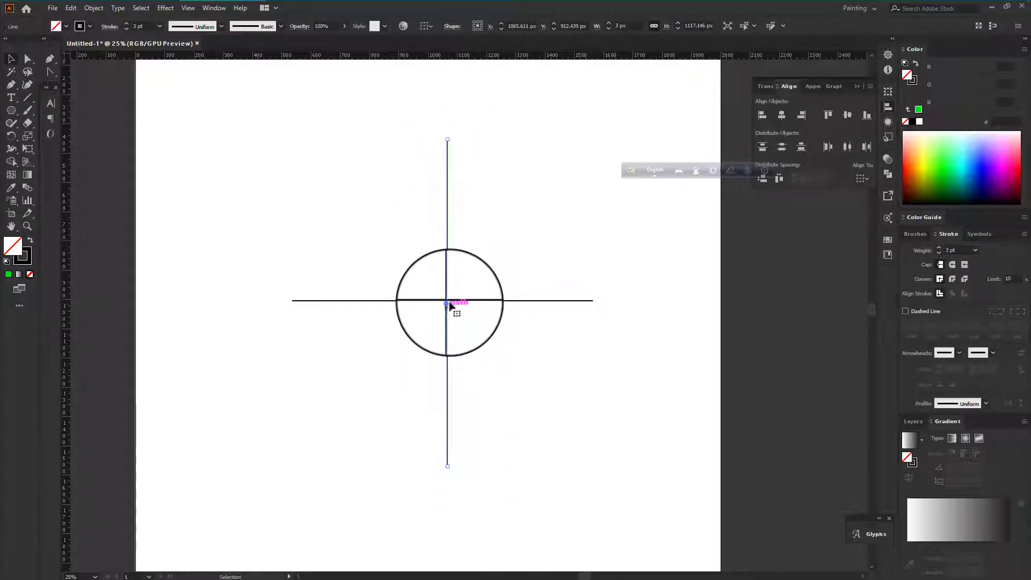
Move the vertical line so its midpoint sits on the horizontal line, forming a cross.
{"action": "left_click_drag", "start_coordinate": [449, 305], "coordinate": [477, 323]}
{"action": "left_click", "coordinate": [476, 320]}
{"action": "scroll", "coordinate": [476, 320], "scroll_direction": "down", "scroll_amount": 2}
{"action": "scroll", "coordinate": [461, 288], "scroll_direction": "up", "scroll_amount": 1}
{"action": "scroll", "coordinate": [460, 288], "scroll_direction": "up", "scroll_amount": 1}
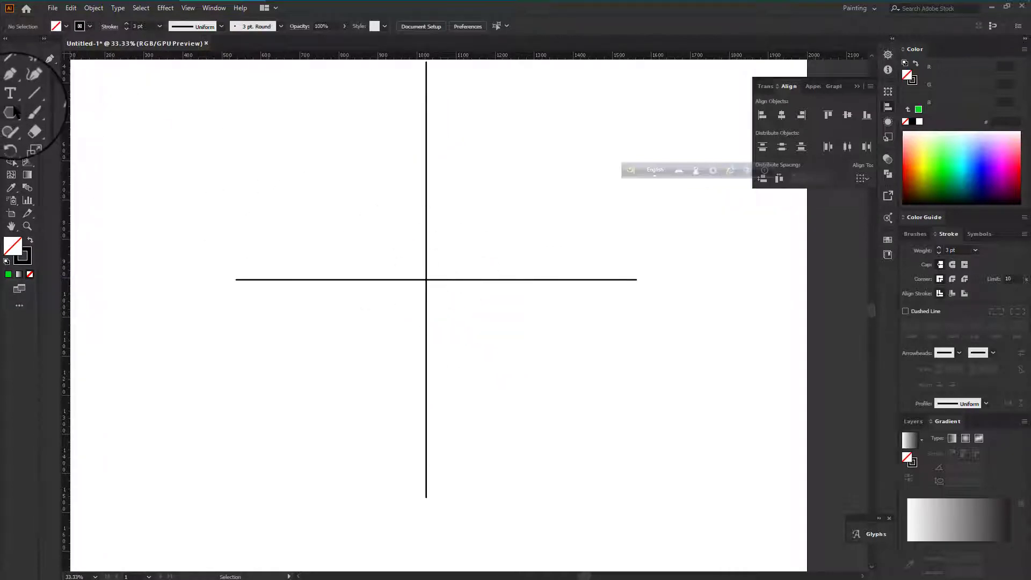
Draw a small hexagon about 87 × 76 px centred on the intersection of the two lines.
{"action": "right_click", "coordinate": [15, 111]}
{"action": "left_click", "coordinate": [48, 151]}
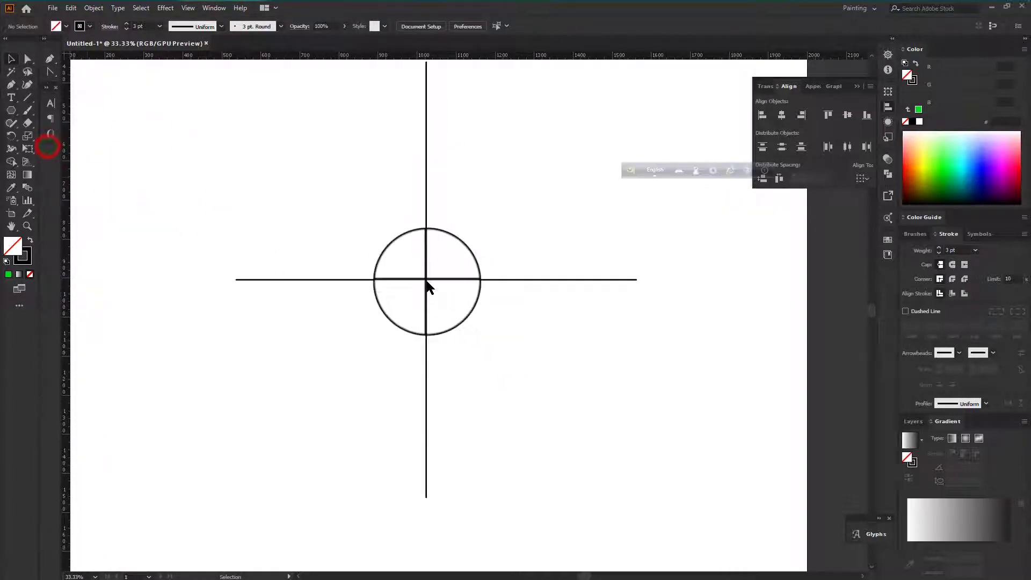
{"action": "scroll", "coordinate": [426, 280], "scroll_direction": "up", "scroll_amount": 3}
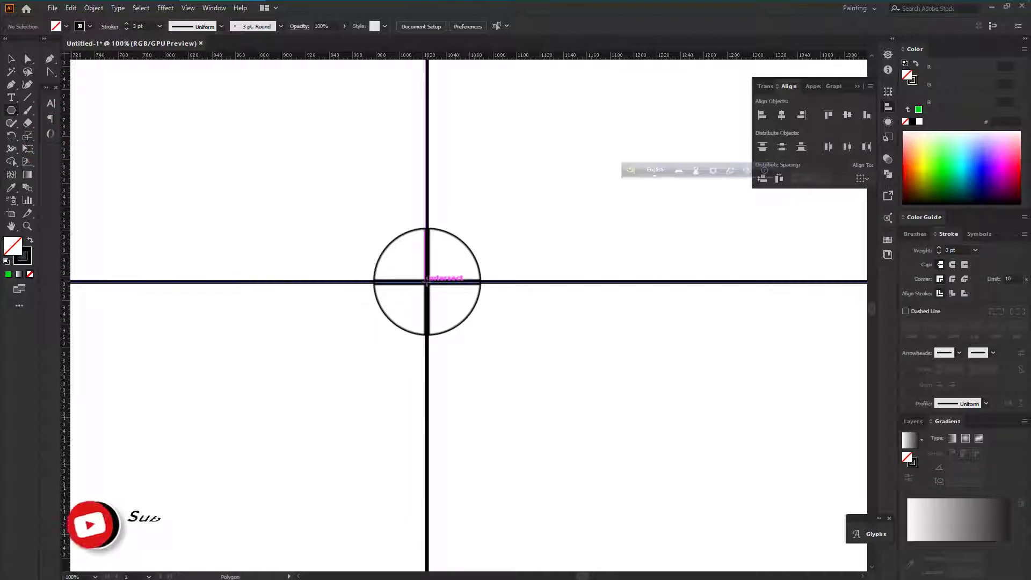
{"action": "left_click_drag", "start_coordinate": [427, 281], "coordinate": [476, 293]}
{"action": "scroll", "coordinate": [475, 293], "scroll_direction": "down", "scroll_amount": 3}
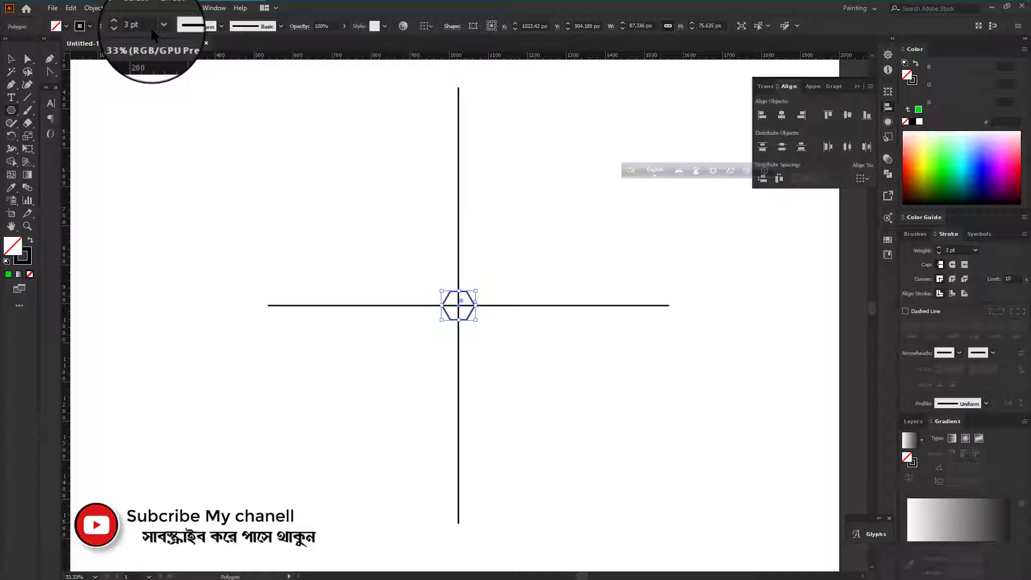
Scale the hexagon proportionally from its centre to about 102 × 89 px.
{"action": "key", "text": "v"}
{"action": "left_click", "coordinate": [515, 276]}
{"action": "scroll", "coordinate": [472, 304], "scroll_direction": "up", "scroll_amount": 5}
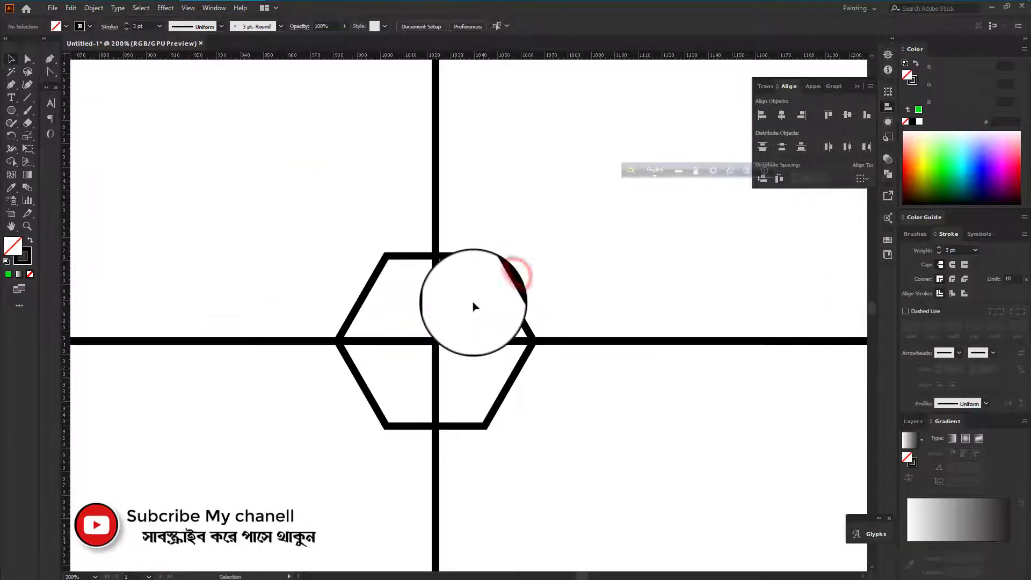
{"action": "scroll", "coordinate": [473, 306], "scroll_direction": "down", "scroll_amount": 1}
{"action": "left_click", "coordinate": [505, 270]}
{"action": "mouse_move", "coordinate": [519, 358]}
{"action": "left_mouse_down"}
{"action": "mouse_move", "coordinate": [550, 376]}
{"action": "mouse_move", "coordinate": [542, 376]}
{"action": "left_mouse_up"}
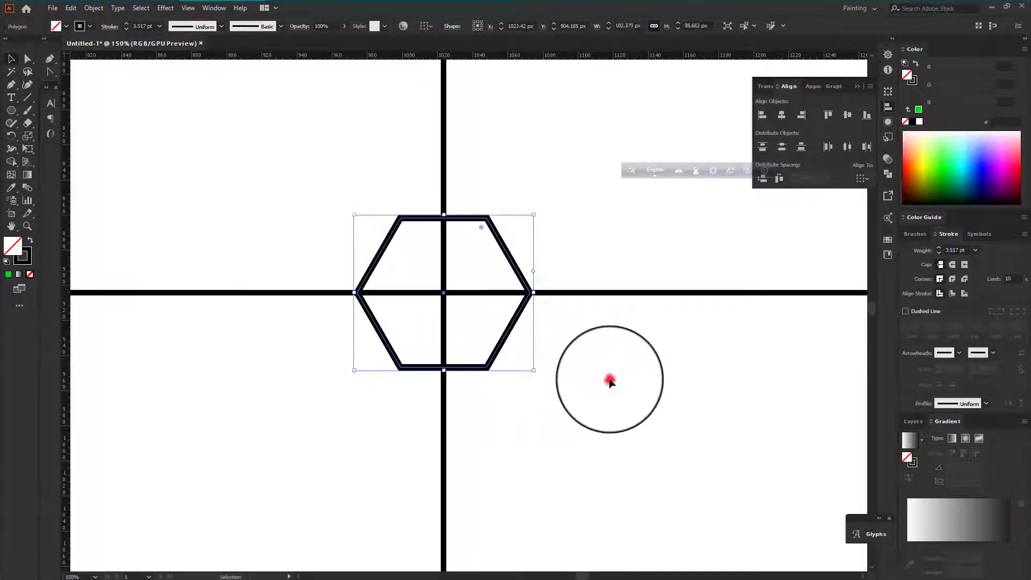
{"action": "left_click", "coordinate": [609, 380]}
Set the hexagon's stroke weight to 3 pt.
{"action": "scroll", "coordinate": [609, 380], "scroll_direction": "down", "scroll_amount": 8}
{"action": "scroll", "coordinate": [610, 381], "scroll_direction": "up", "scroll_amount": 6}
{"action": "scroll", "coordinate": [604, 382], "scroll_direction": "down", "scroll_amount": 2}
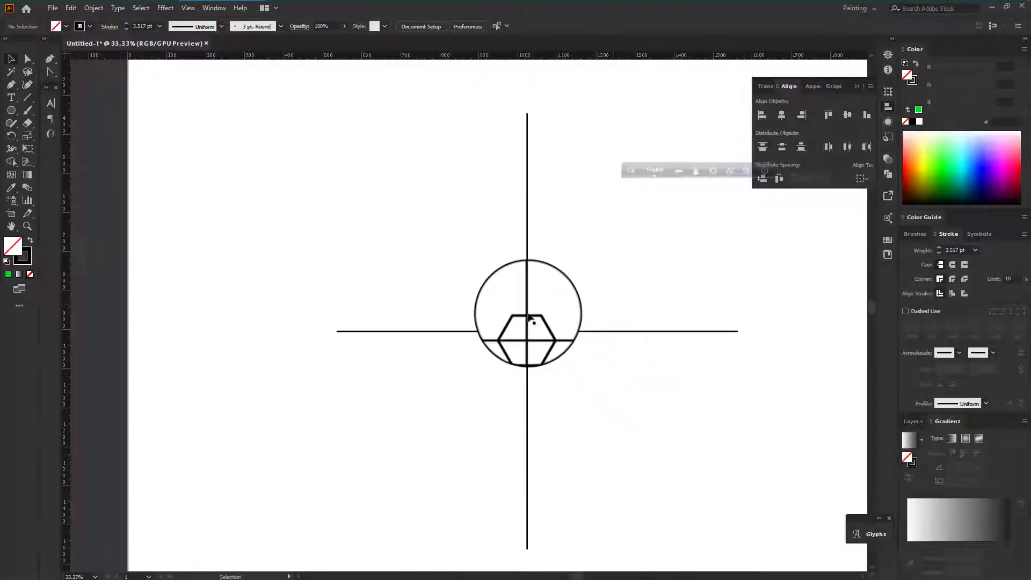
{"action": "scroll", "coordinate": [531, 318], "scroll_direction": "up", "scroll_amount": 5}
{"action": "scroll", "coordinate": [569, 292], "scroll_direction": "down", "scroll_amount": 3}
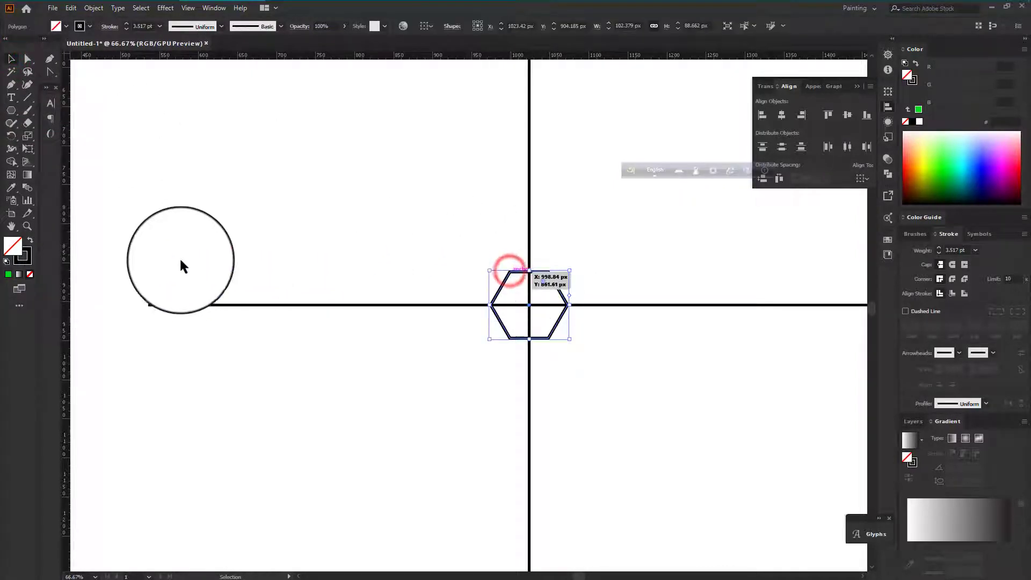
{"action": "left_click", "coordinate": [145, 26]}
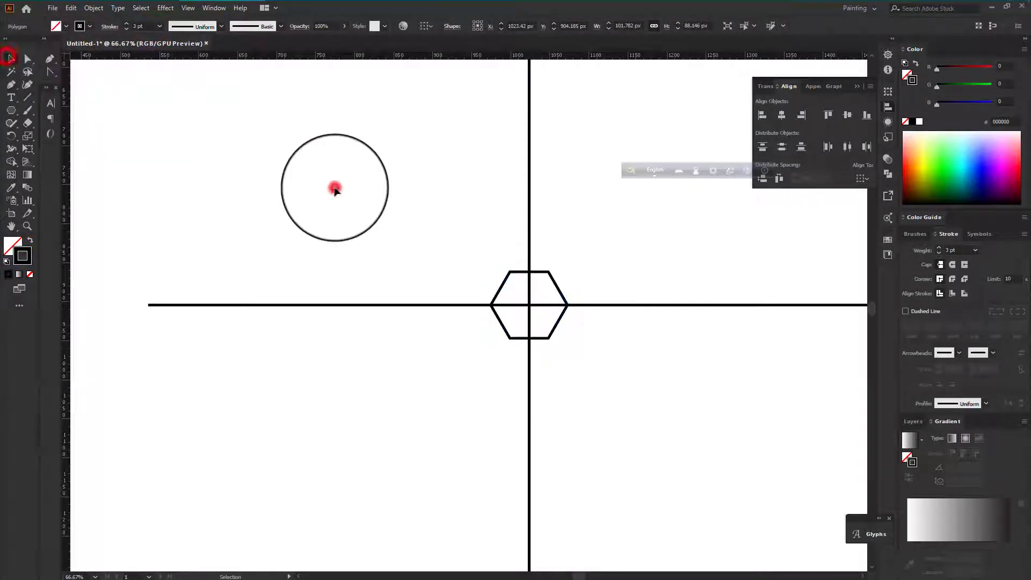
Draw a line spanning about 84 × 143 px along the hexagon's upper-right edge, from its right corner past the upper corner.
{"action": "left_click", "coordinate": [27, 97]}
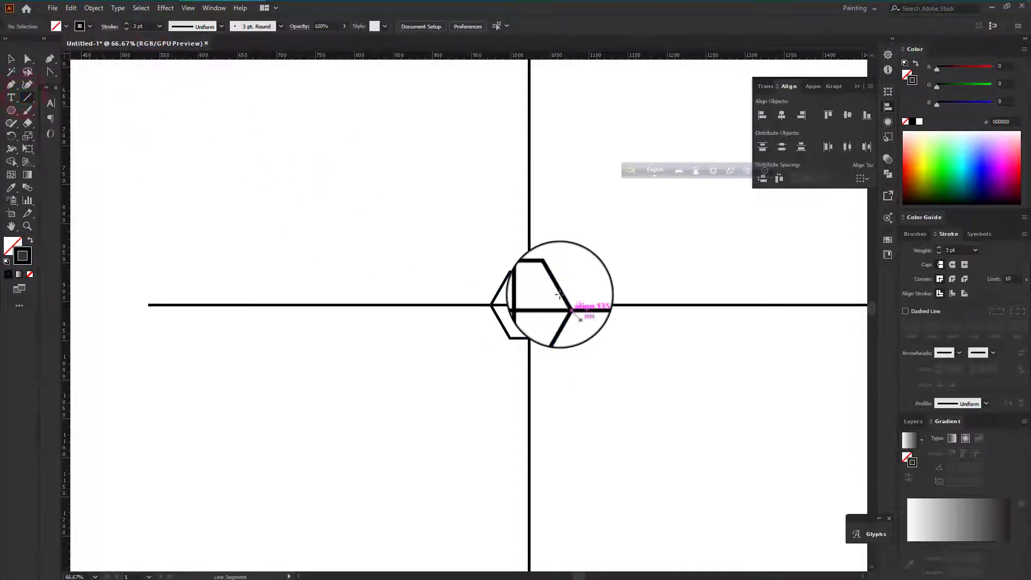
{"action": "left_click_drag", "start_coordinate": [549, 272], "coordinate": [504, 198]}
{"action": "left_click", "coordinate": [573, 239]}
{"action": "scroll", "coordinate": [542, 196], "scroll_direction": "down", "scroll_amount": 2}
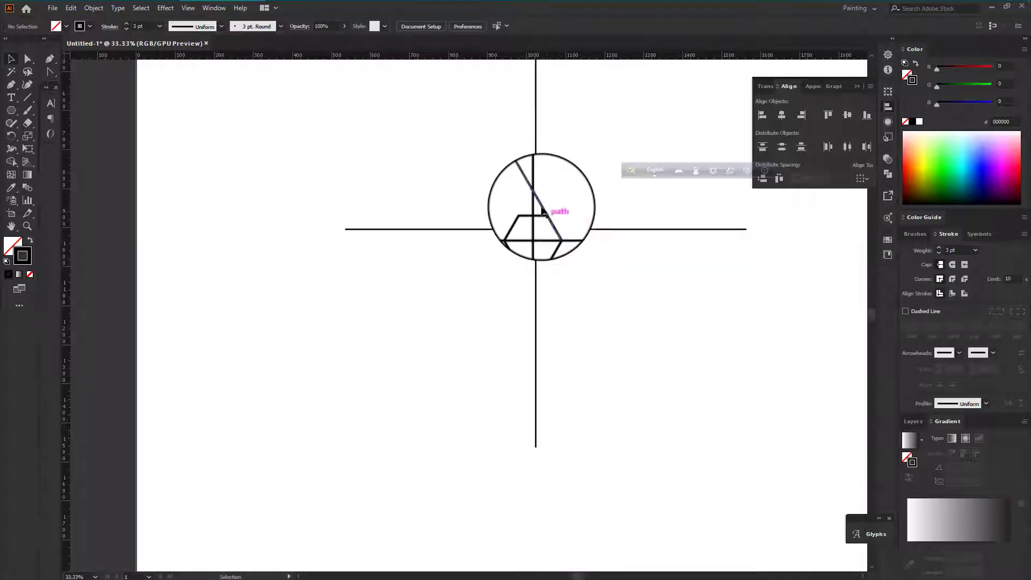
{"action": "scroll", "coordinate": [546, 214], "scroll_direction": "up", "scroll_amount": 1}
{"action": "left_click_drag", "start_coordinate": [543, 212], "coordinate": [568, 203]}
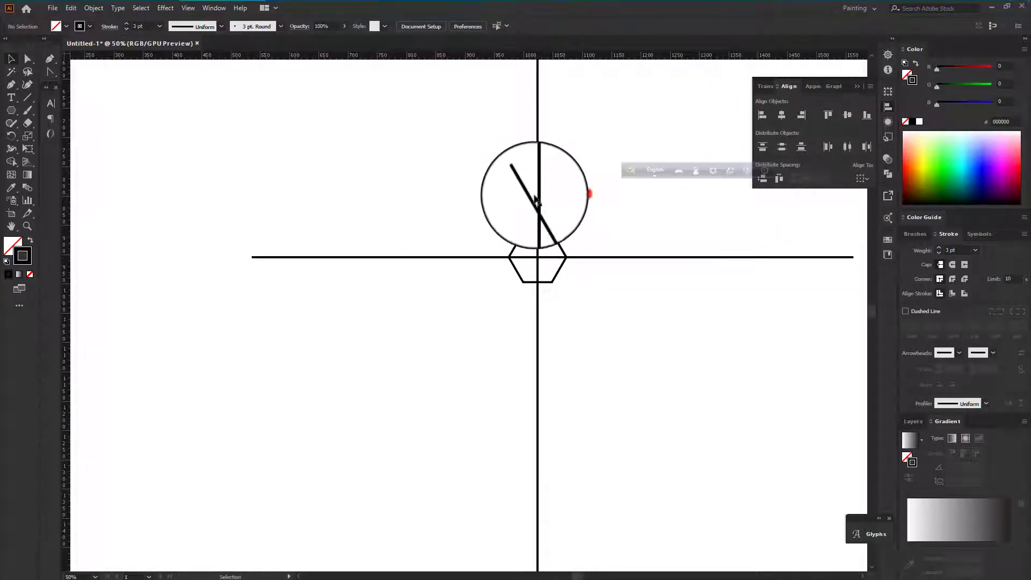
Rotate a copy of the diagonal line around the cross's intersection so it lies along the hexagon's top edge.
{"action": "left_click", "coordinate": [12, 135]}
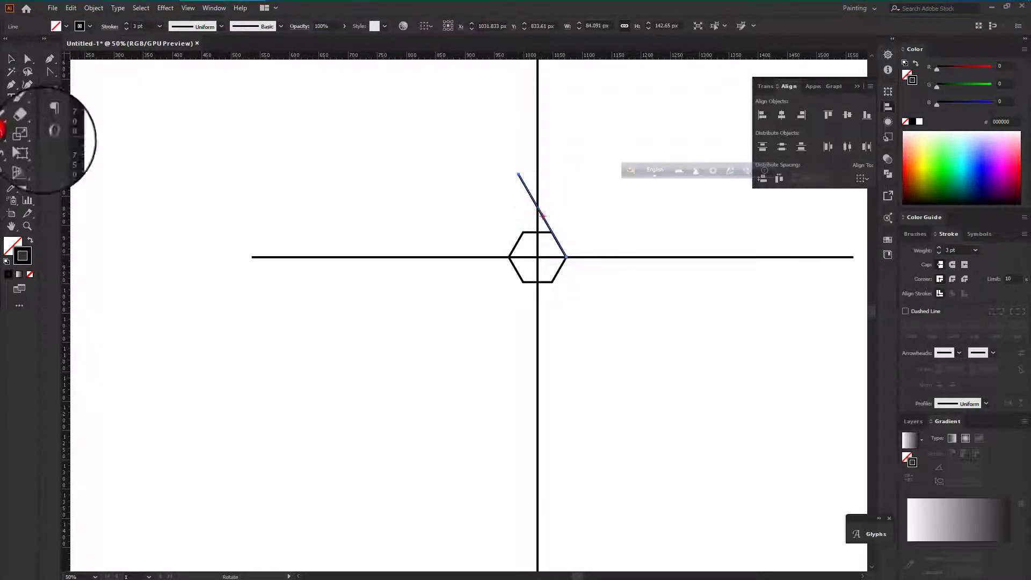
{"action": "scroll", "coordinate": [538, 262], "scroll_direction": "up", "scroll_amount": 3}
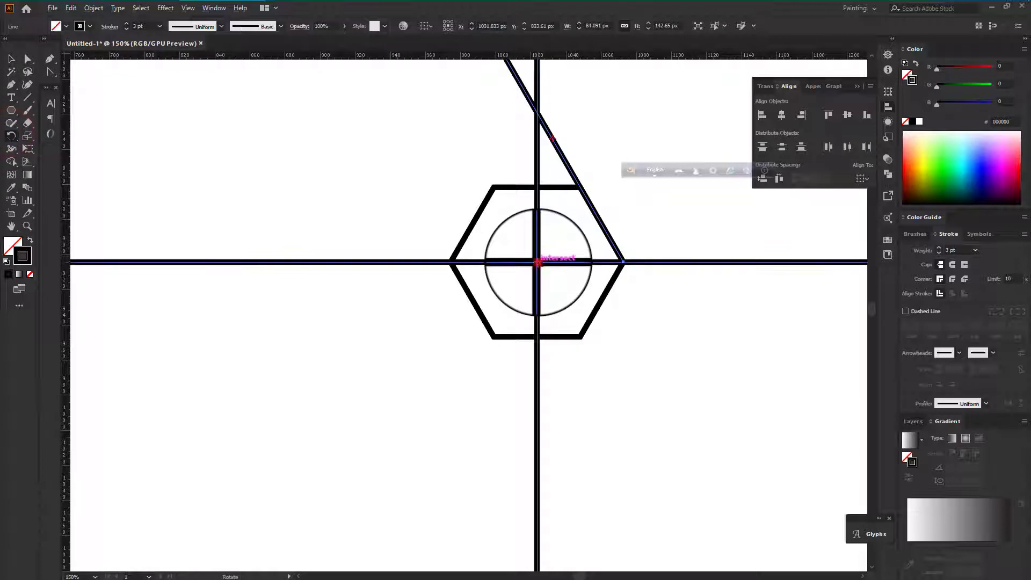
{"action": "left_click", "coordinate": [538, 262], "text": "alt"}
{"action": "left_click", "coordinate": [249, 426]}
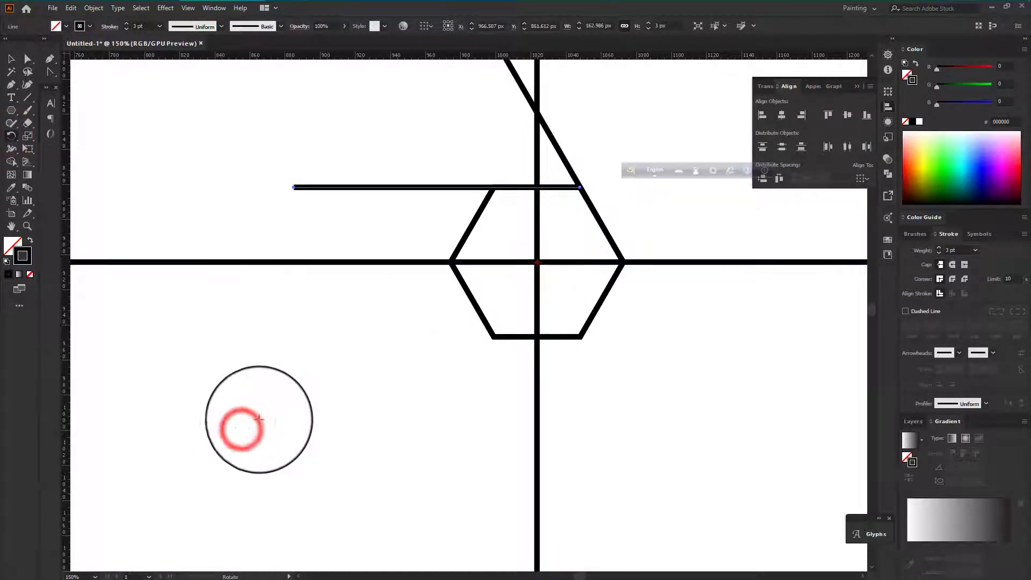
Repeat the rotated copy around the centre until all six hexagon edges carry an extended line.
{"action": "scroll", "coordinate": [463, 310], "scroll_direction": "down", "scroll_amount": 3}
{"action": "scroll", "coordinate": [463, 311], "scroll_direction": "down", "scroll_amount": 5}
{"action": "scroll", "coordinate": [500, 269], "scroll_direction": "up", "scroll_amount": 4}
{"action": "key", "text": "ctrl+d"}
{"action": "key", "text": "ctrl+d"}
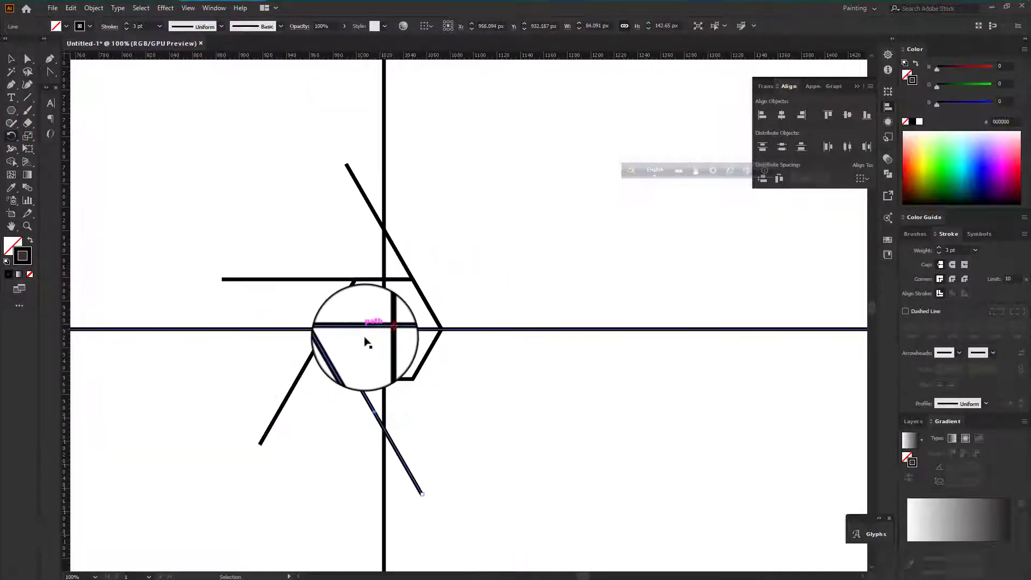
{"action": "scroll", "coordinate": [365, 343], "scroll_direction": "down", "scroll_amount": 1}
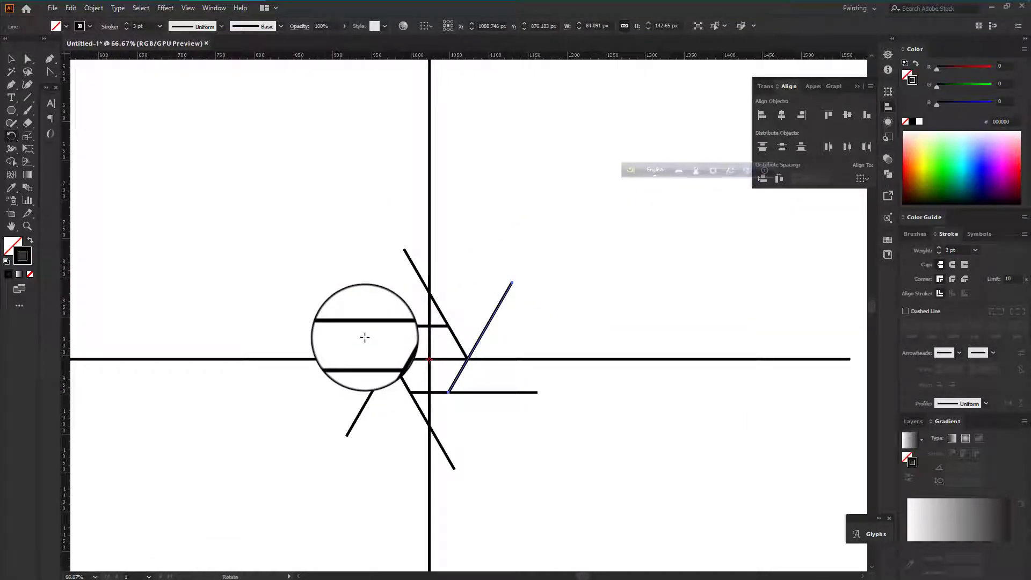
Draw a second, larger hexagon around the first one, centred on the cross's intersection.
{"action": "left_click", "coordinate": [12, 58]}
{"action": "left_click", "coordinate": [12, 110]}
{"action": "scroll", "coordinate": [429, 359], "scroll_direction": "up", "scroll_amount": 3}
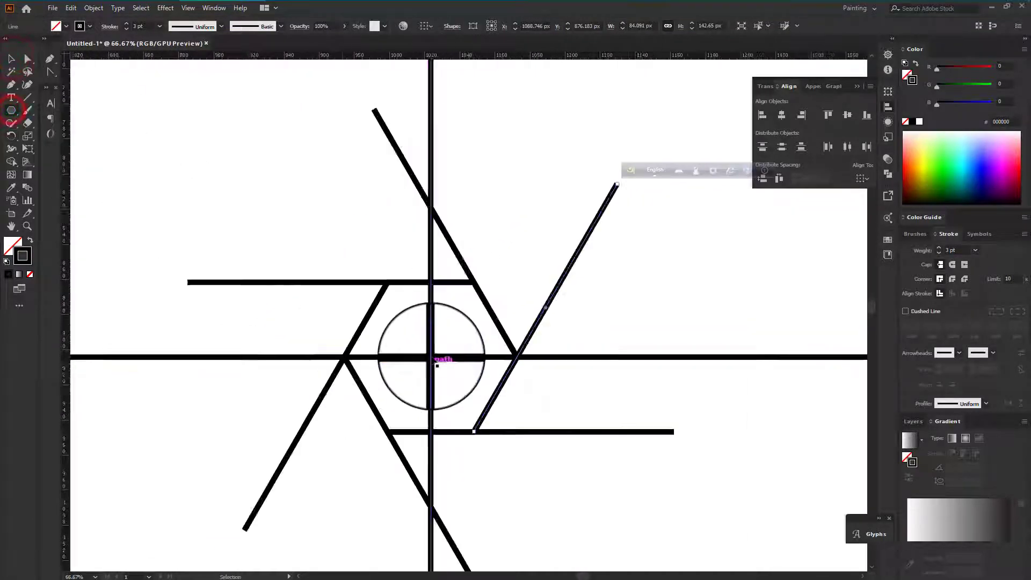
{"action": "left_click_drag", "start_coordinate": [431, 356], "coordinate": [617, 451]}
{"action": "scroll", "coordinate": [617, 451], "scroll_direction": "down", "scroll_amount": 3}
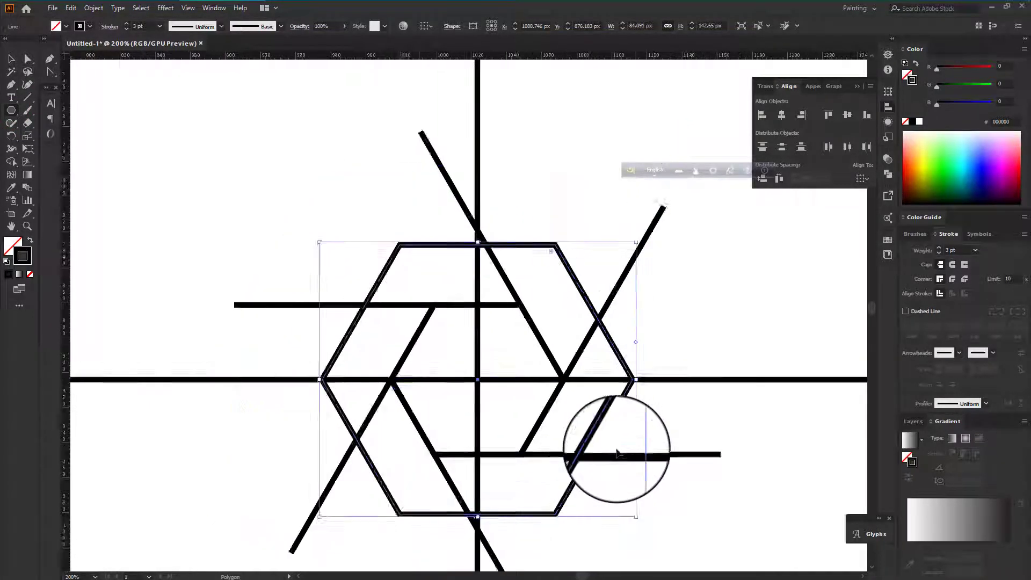
{"action": "key", "text": "v"}
{"action": "left_click", "coordinate": [643, 396]}
Copy the upper-right diagonal line outward onto the larger hexagon's upper-right edge.
{"action": "scroll", "coordinate": [637, 385], "scroll_direction": "up", "scroll_amount": 4}
{"action": "scroll", "coordinate": [642, 392], "scroll_direction": "down", "scroll_amount": 4}
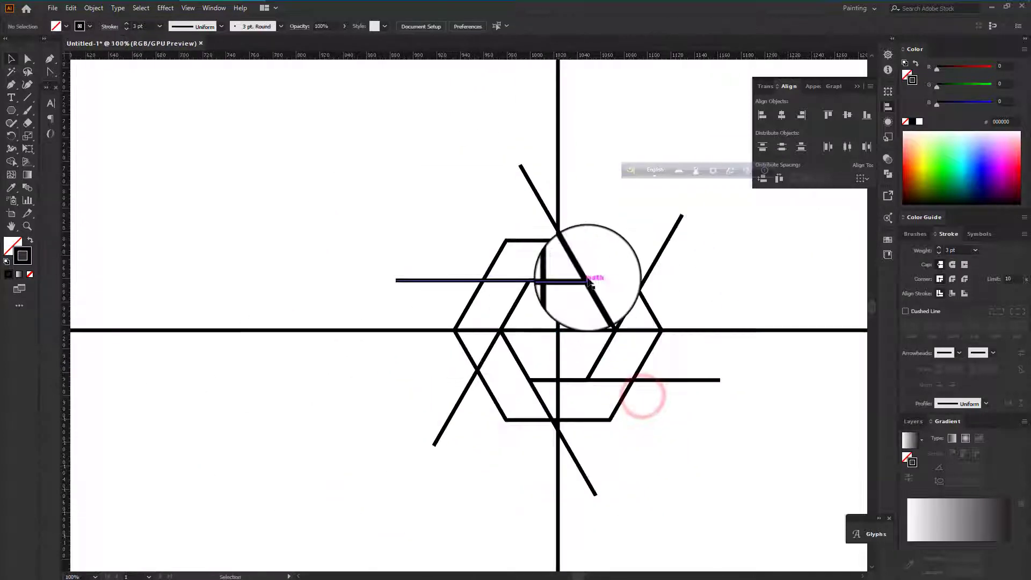
{"action": "scroll", "coordinate": [588, 272], "scroll_direction": "up", "scroll_amount": 2}
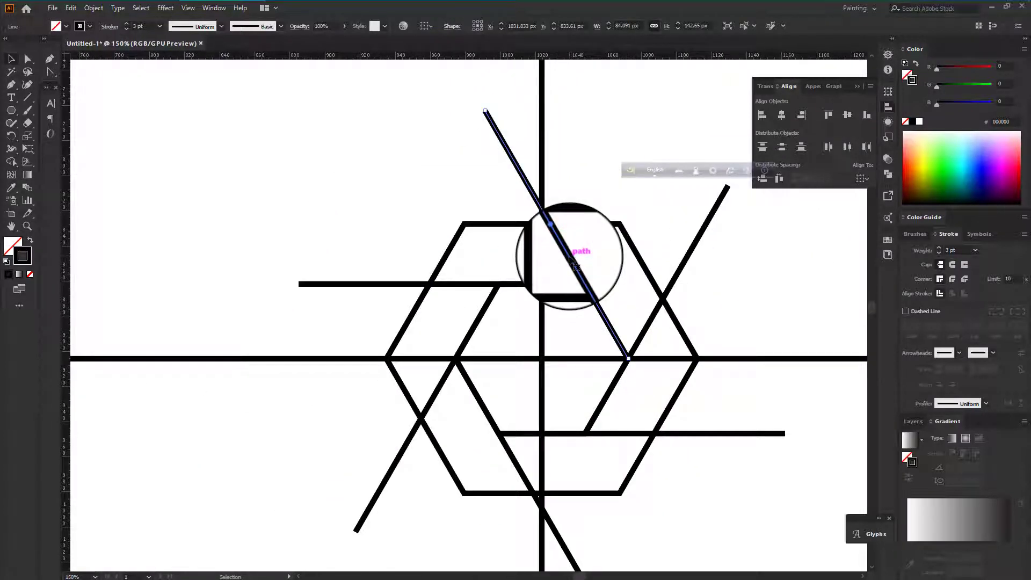
{"action": "left_click_drag", "start_coordinate": [573, 263], "coordinate": [605, 197]}
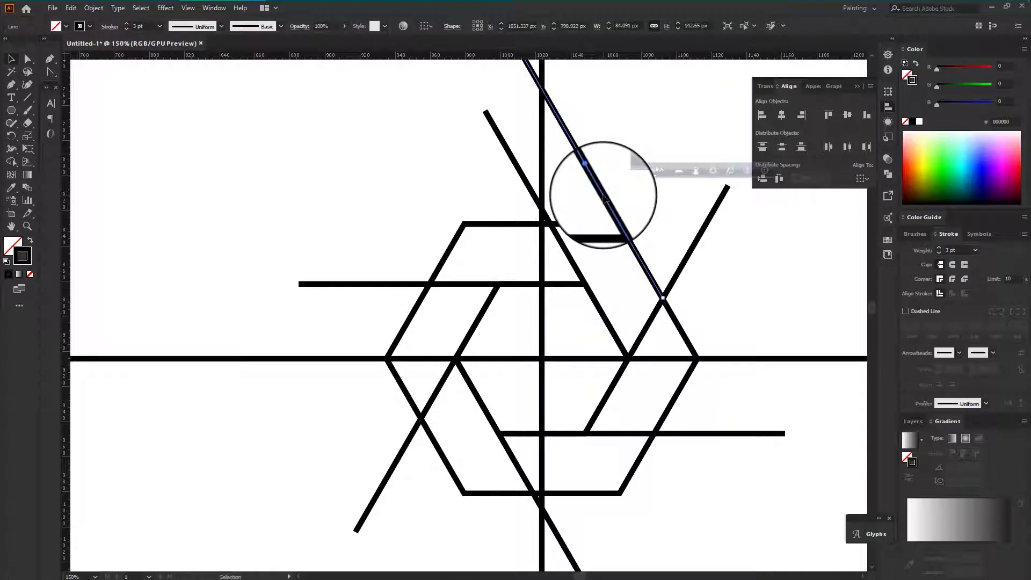
Switch to outline view and nudge the copied line closer to the larger hexagon's upper-right edge.
{"action": "key", "text": "ctrl+y"}
{"action": "scroll", "coordinate": [626, 234], "scroll_direction": "up", "scroll_amount": 5}
{"action": "scroll", "coordinate": [636, 220], "scroll_direction": "up", "scroll_amount": 3}
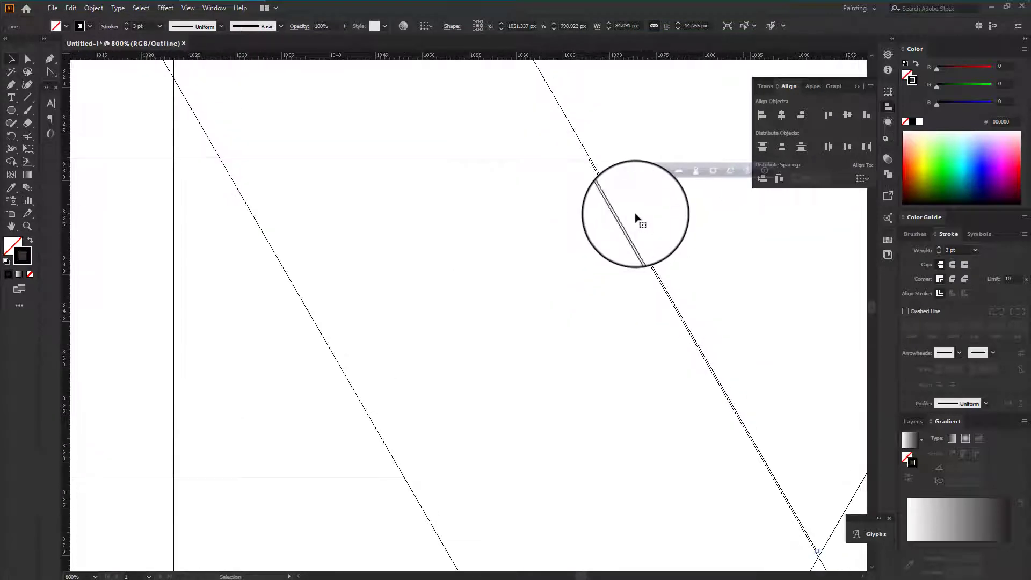
{"action": "left_click_drag", "start_coordinate": [575, 177], "coordinate": [577, 175]}
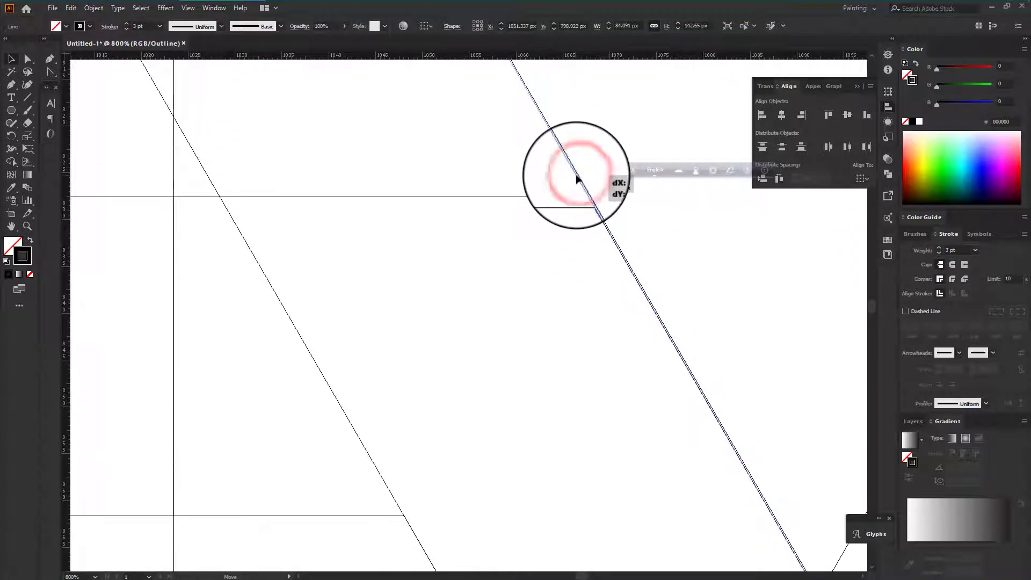
Check the snapping options and fine-tune the copied line's position so it coincides with the larger hexagon's edge.
{"action": "scroll", "coordinate": [613, 231], "scroll_direction": "up", "scroll_amount": 4}
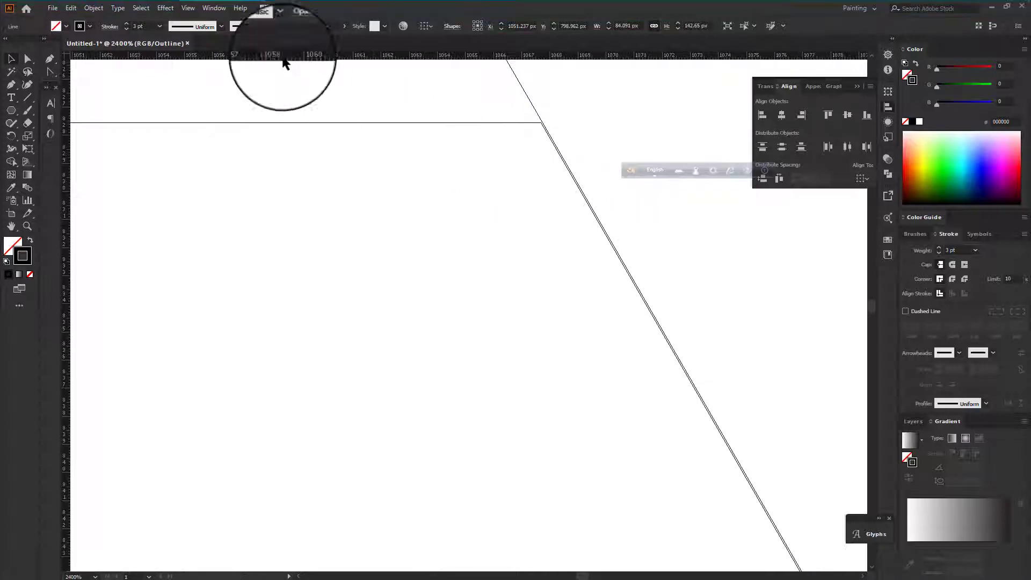
{"action": "left_click", "coordinate": [188, 8]}
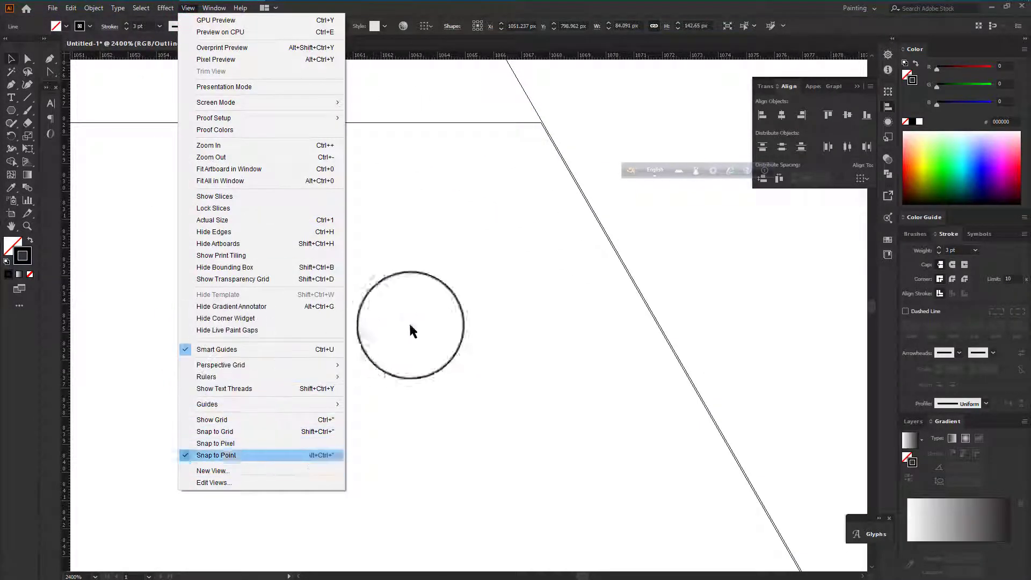
{"action": "left_click", "coordinate": [526, 302]}
{"action": "scroll", "coordinate": [532, 301], "scroll_direction": "up", "scroll_amount": 4}
{"action": "left_click_drag", "start_coordinate": [593, 181], "coordinate": [596, 191]}
{"action": "scroll", "coordinate": [596, 192], "scroll_direction": "up", "scroll_amount": 4}
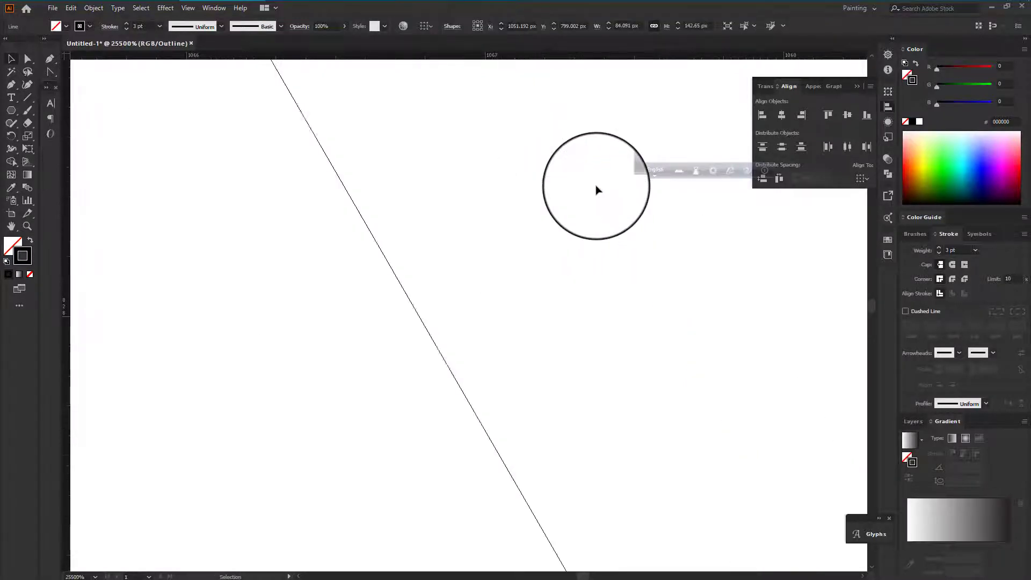
Extend the copied line's lower end to its crossing with the neighbouring diagonal, and return to the normal preview.
{"action": "scroll", "coordinate": [691, 233], "scroll_direction": "down", "scroll_amount": 10}
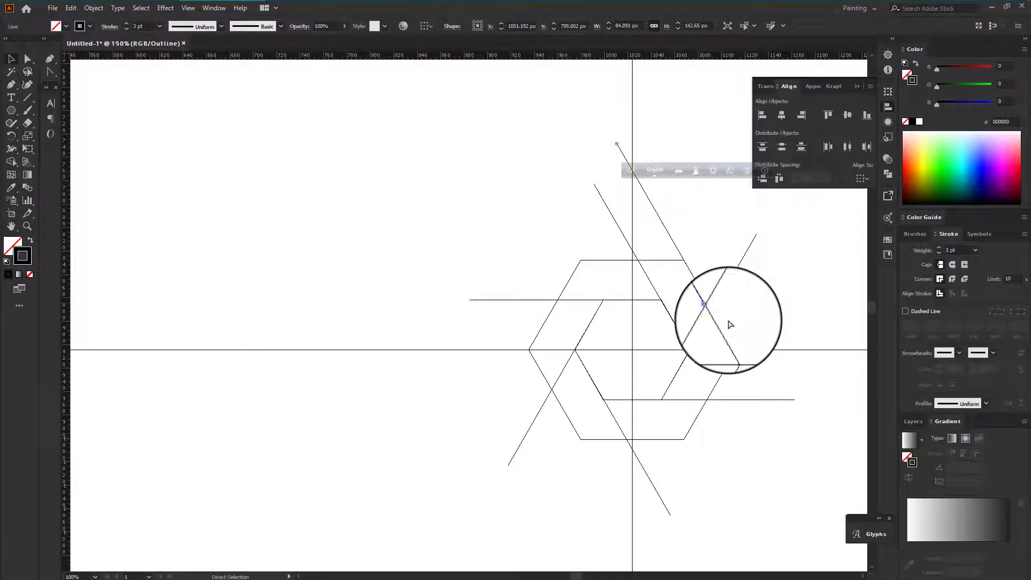
{"action": "scroll", "coordinate": [731, 325], "scroll_direction": "up", "scroll_amount": 10}
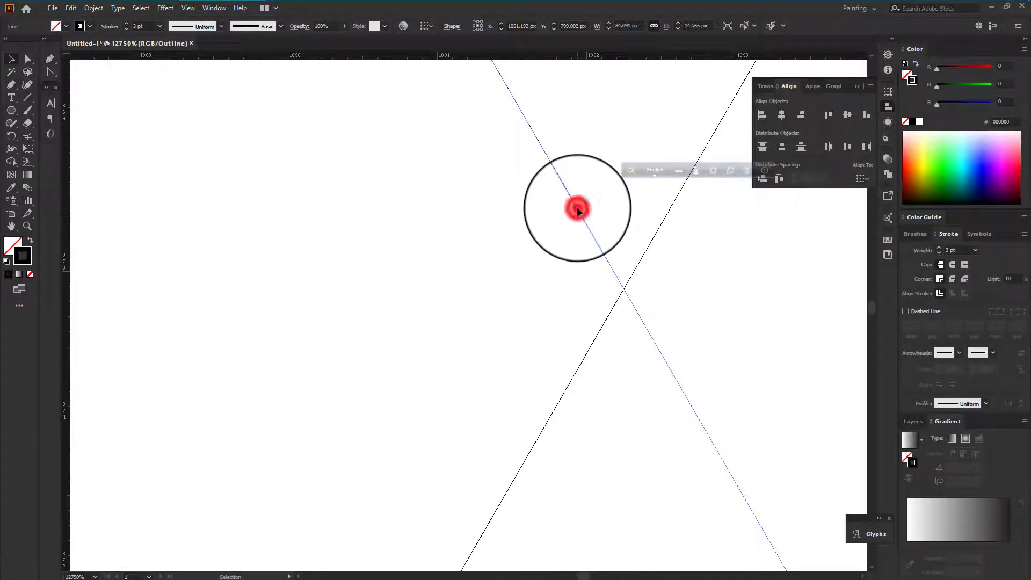
{"action": "left_click_drag", "start_coordinate": [576, 208], "coordinate": [626, 291]}
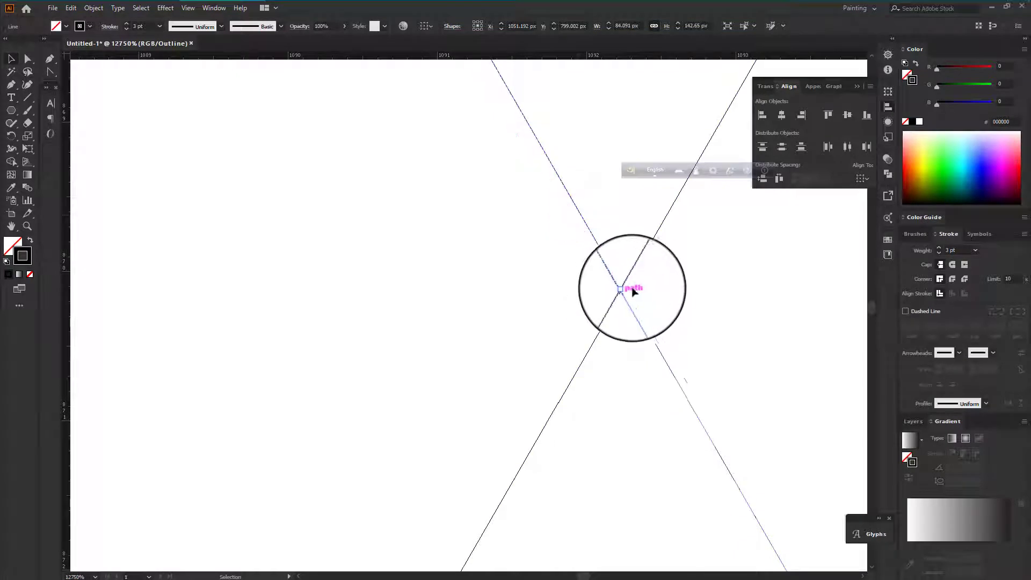
{"action": "left_click", "coordinate": [638, 291]}
{"action": "scroll", "coordinate": [638, 290], "scroll_direction": "down", "scroll_amount": 12}
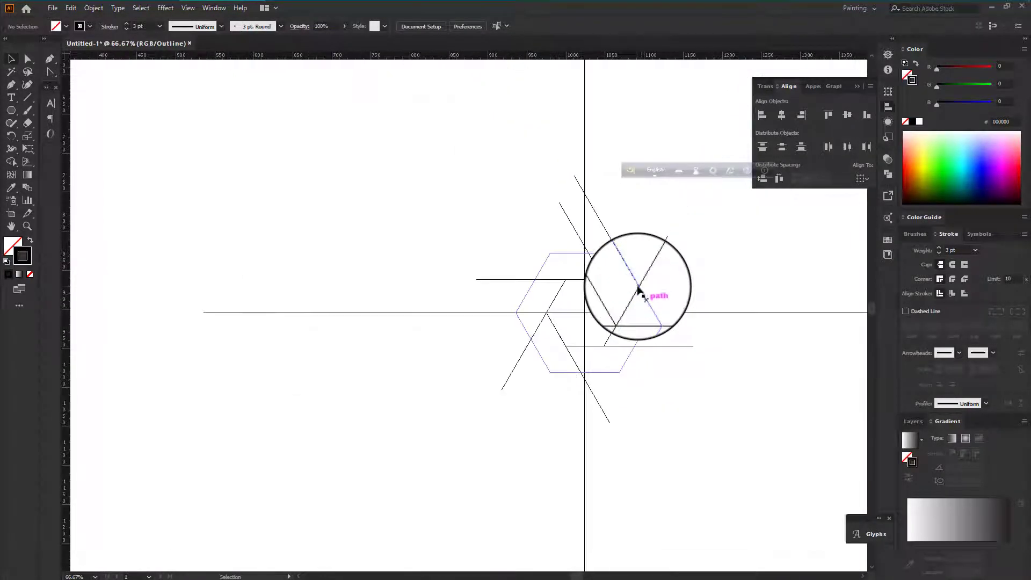
{"action": "key", "text": "ctrl+y"}
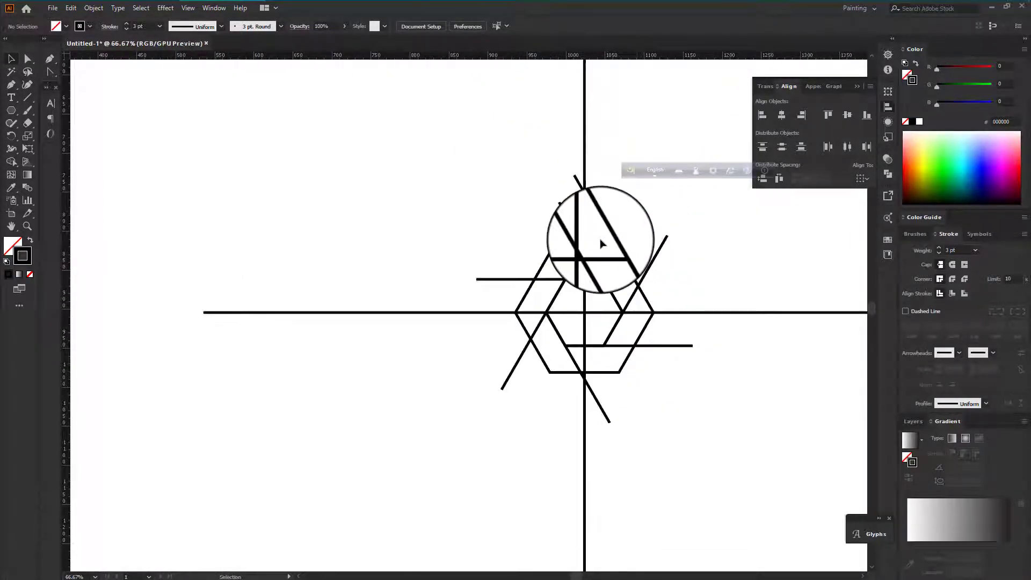
Blend the two parallel upper diagonals, one on the inner hexagon and one on the larger hexagon's upper-right edge.
{"action": "left_click", "coordinate": [609, 236]}
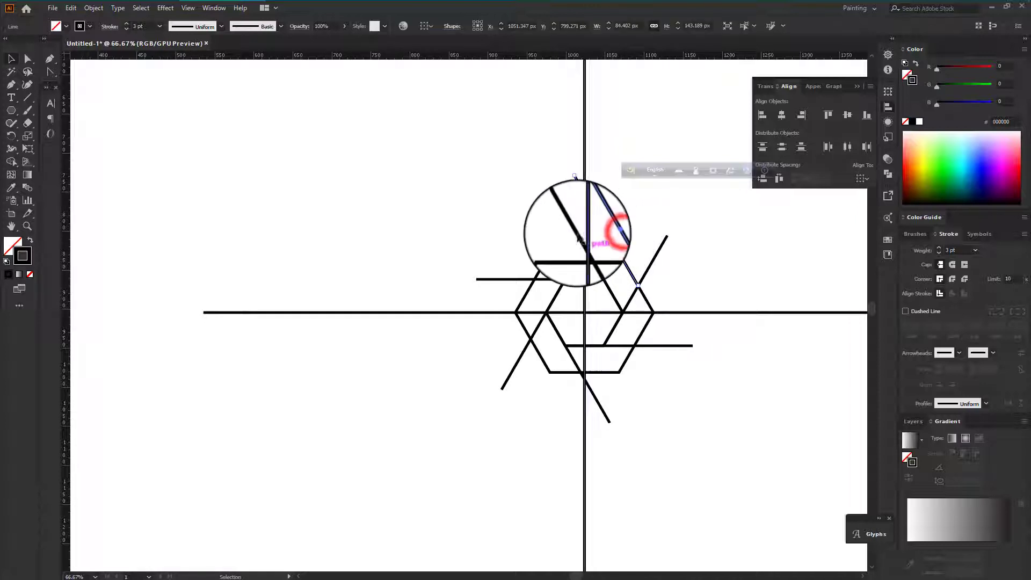
{"action": "left_click", "coordinate": [577, 234], "text": "shift"}
{"action": "left_click", "coordinate": [94, 7]}
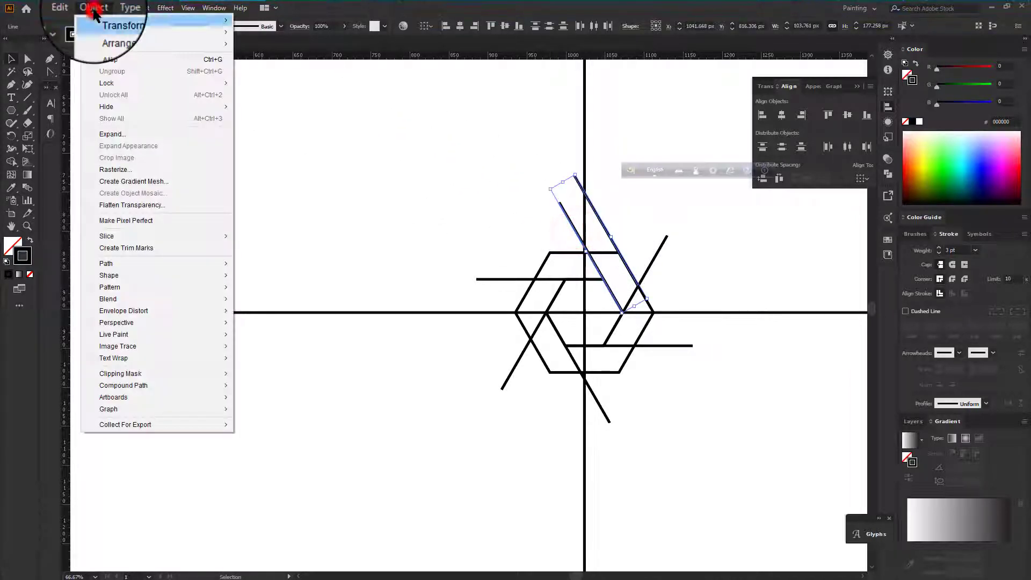
{"action": "left_click", "coordinate": [138, 290]}
{"action": "left_click", "coordinate": [268, 297]}
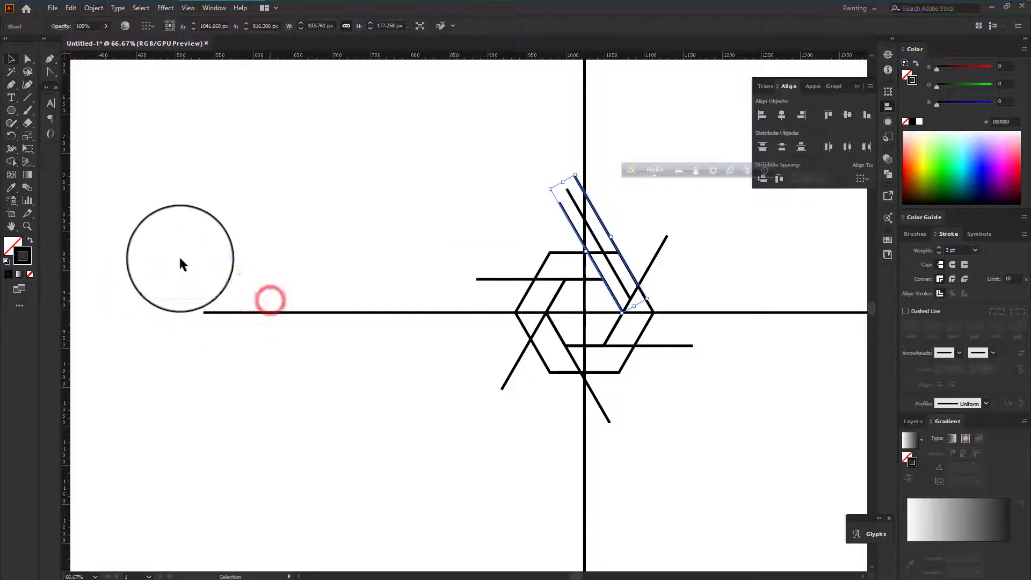
Set the blend spacing between the two diagonals to Specified Steps with a value of 4.
{"action": "double_click", "coordinate": [27, 188]}
{"action": "left_click", "coordinate": [286, 195]}
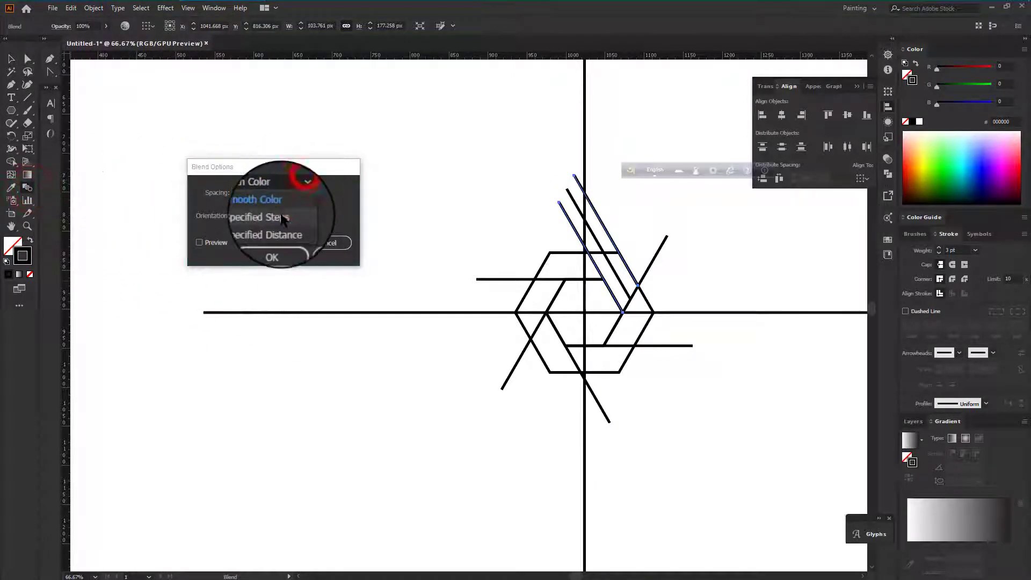
{"action": "left_click", "coordinate": [258, 203]}
{"action": "type", "text": "4"}
{"action": "left_click", "coordinate": [200, 243]}
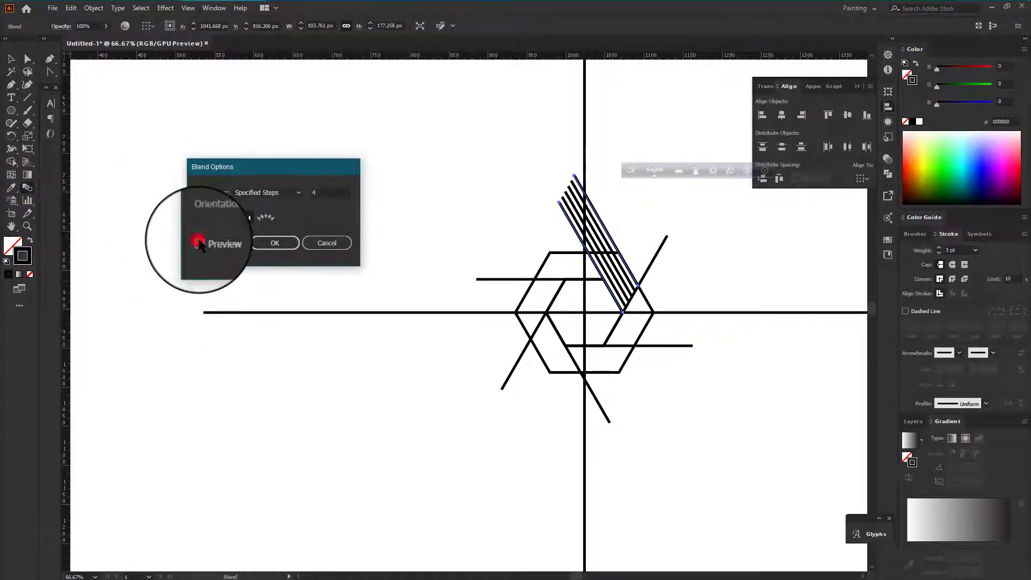
{"action": "left_click", "coordinate": [285, 245]}
{"action": "key", "text": "v"}
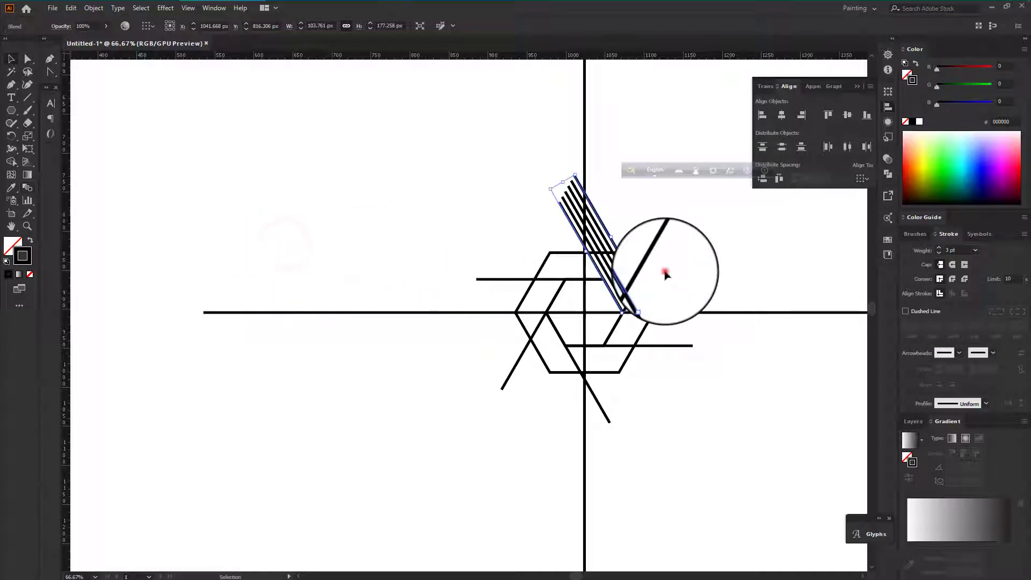
Try deleting the larger hexagon around the blended lines.
{"action": "scroll", "coordinate": [651, 273], "scroll_direction": "up", "scroll_amount": 5}
{"action": "scroll", "coordinate": [592, 264], "scroll_direction": "down", "scroll_amount": 5}
{"action": "scroll", "coordinate": [593, 266], "scroll_direction": "up", "scroll_amount": 1}
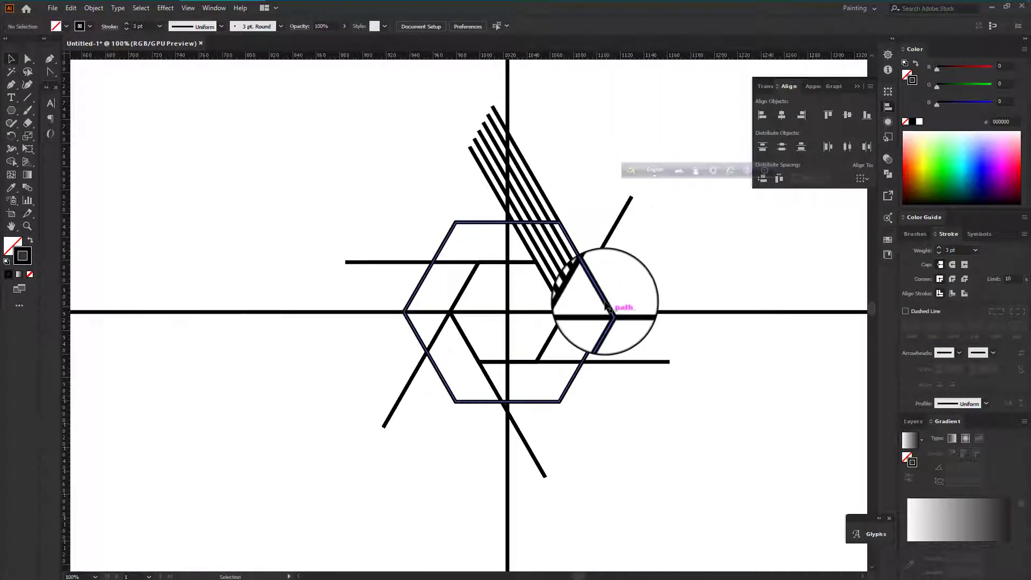
{"action": "left_click", "coordinate": [601, 331]}
{"action": "key", "text": "Delete"}
{"action": "left_click", "coordinate": [615, 221]}
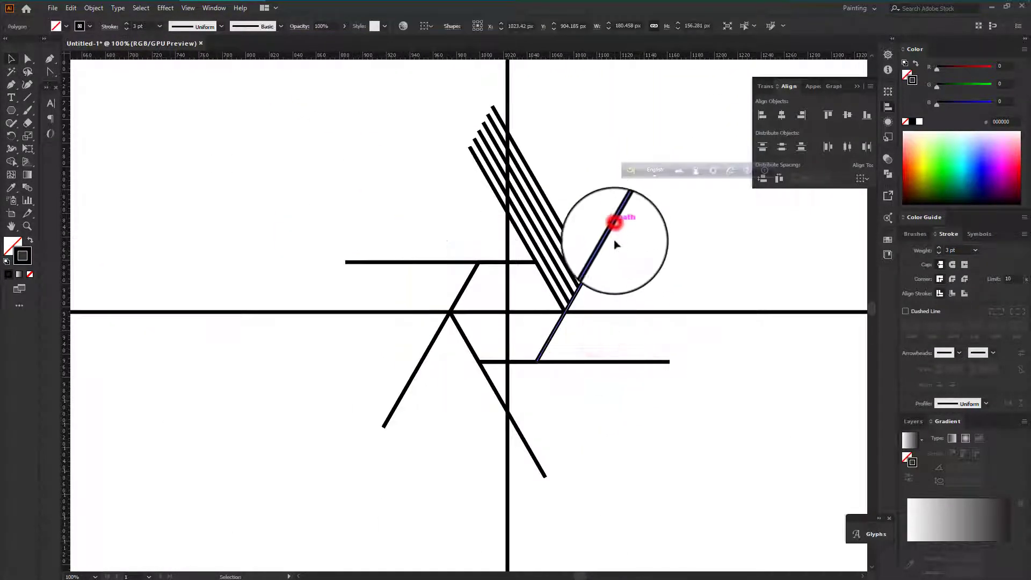
{"action": "left_click", "coordinate": [396, 153]}
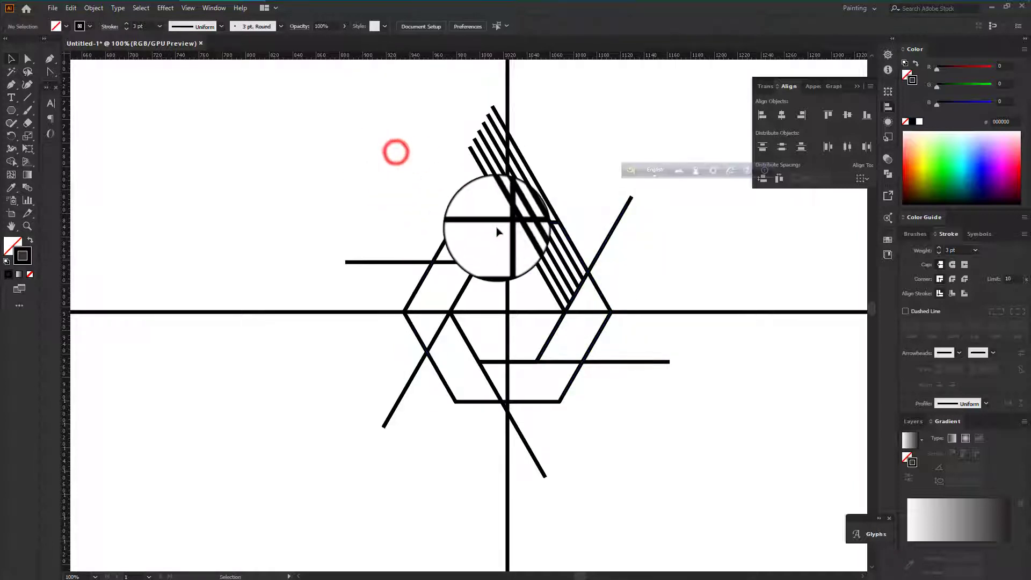
Group the blended diagonal lines.
{"action": "scroll", "coordinate": [510, 162], "scroll_direction": "up", "scroll_amount": 3}
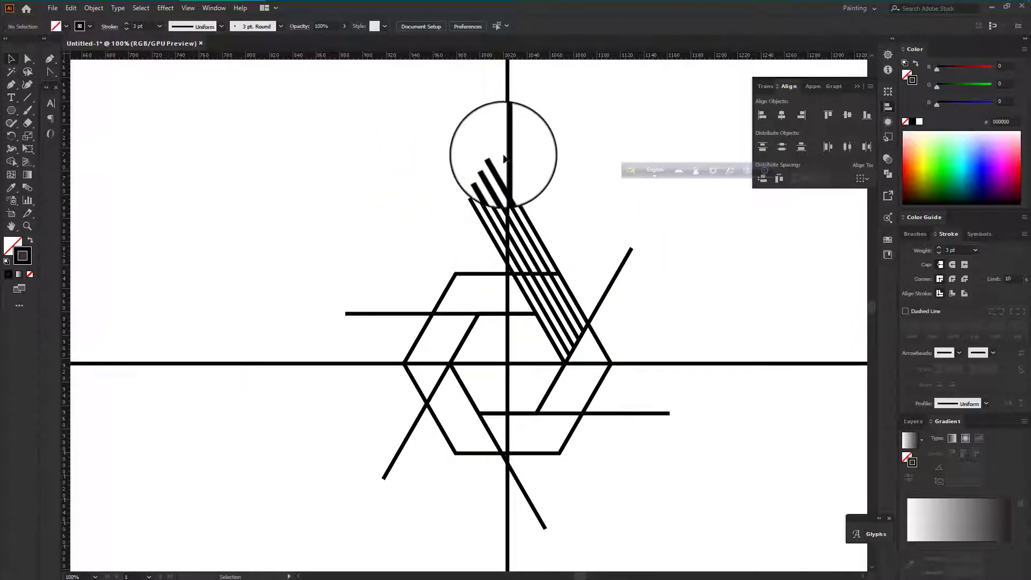
{"action": "left_click_drag", "start_coordinate": [494, 145], "coordinate": [470, 235]}
{"action": "key", "text": "ctrl+g"}
{"action": "left_click", "coordinate": [414, 203]}
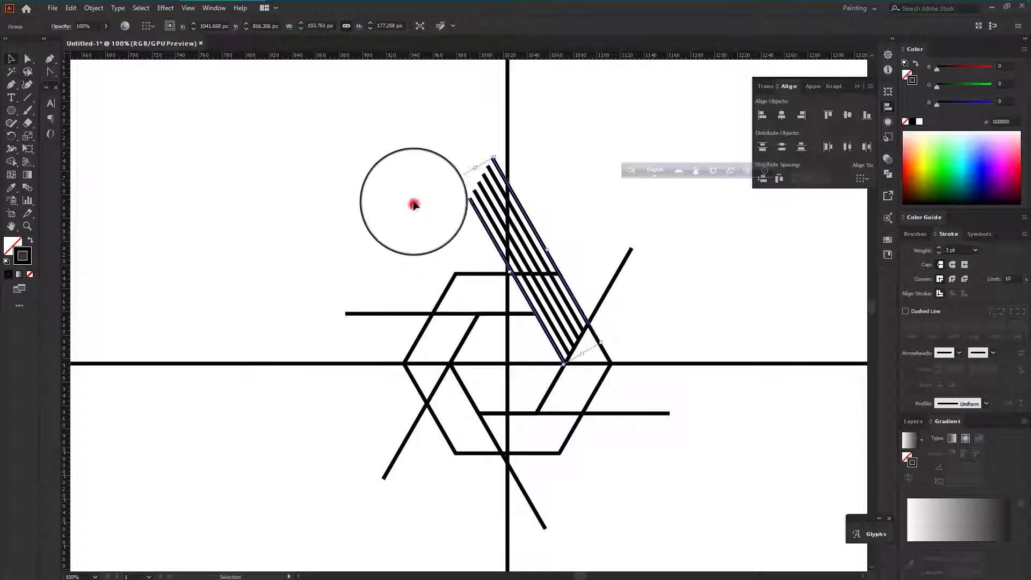
{"action": "left_click_drag", "start_coordinate": [488, 138], "coordinate": [486, 179]}
{"action": "left_click_drag", "start_coordinate": [450, 145], "coordinate": [494, 235]}
{"action": "left_click", "coordinate": [444, 230]}
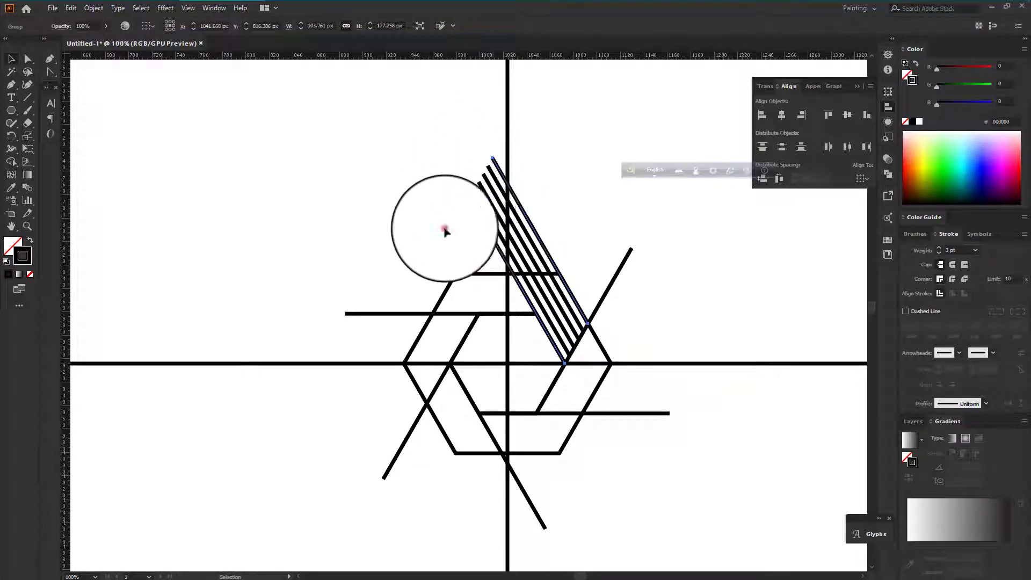
Expand the blended line group together with the larger hexagon, with Object, Fill and Stroke included.
{"action": "left_click", "coordinate": [475, 209]}
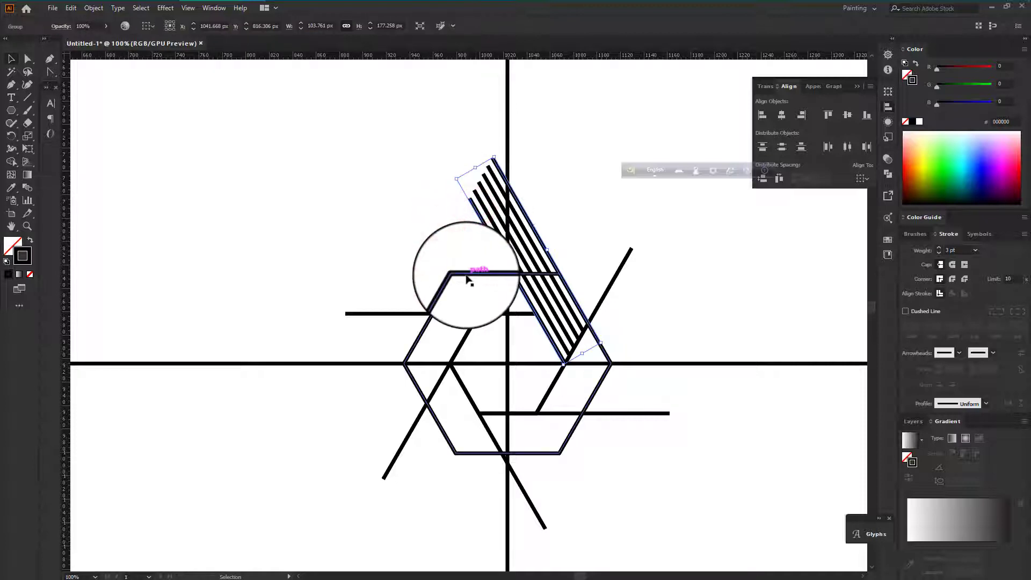
{"action": "left_click", "coordinate": [461, 276], "text": "shift"}
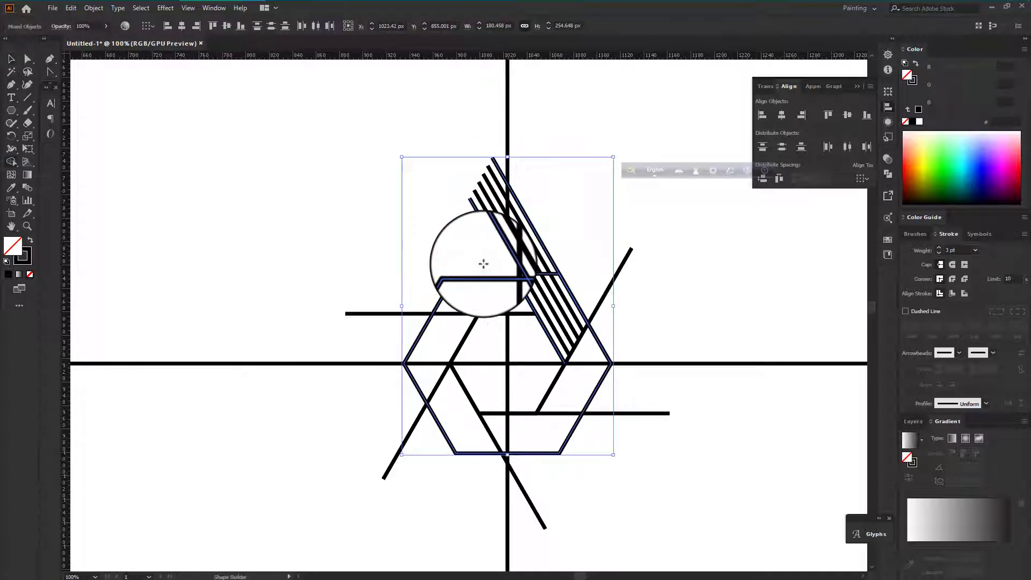
{"action": "scroll", "coordinate": [534, 249], "scroll_direction": "up", "scroll_amount": 5}
{"action": "left_click", "coordinate": [514, 246]}
{"action": "scroll", "coordinate": [544, 264], "scroll_direction": "down", "scroll_amount": 3}
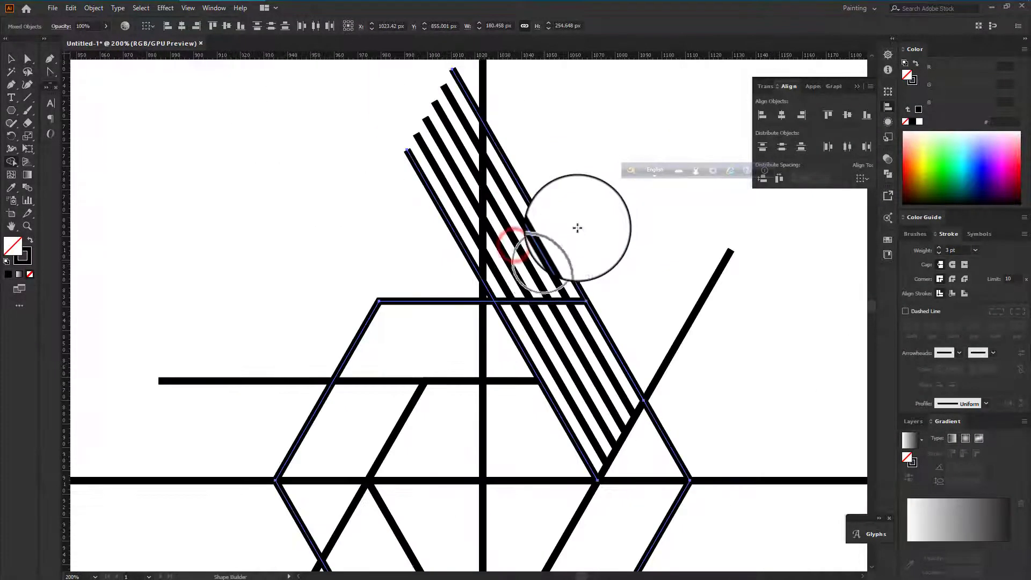
{"action": "left_click", "coordinate": [94, 10]}
{"action": "left_click", "coordinate": [129, 134]}
{"action": "left_click", "coordinate": [476, 354]}
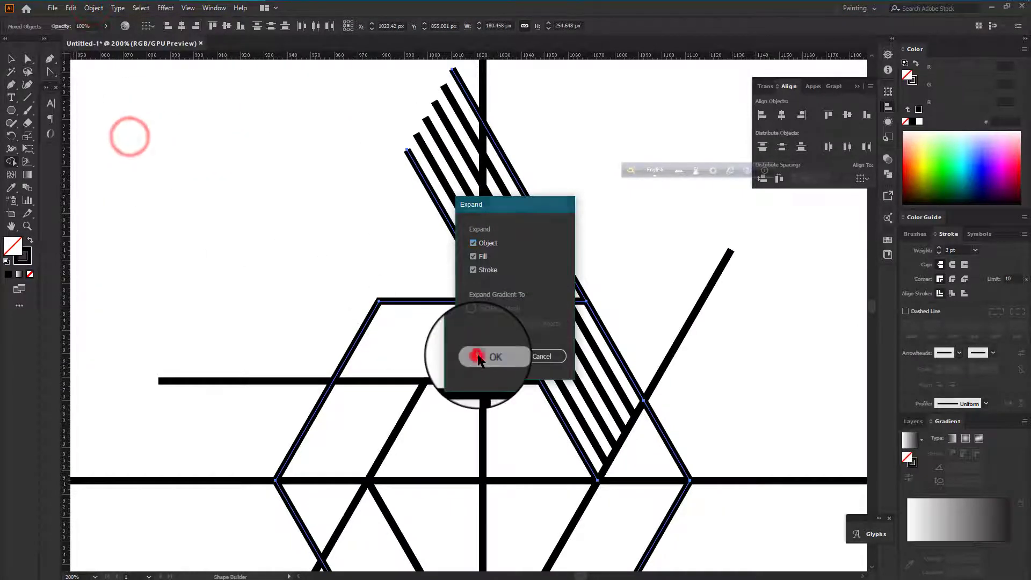
{"action": "scroll", "coordinate": [477, 354], "scroll_direction": "up", "scroll_amount": 1}
{"action": "key", "text": "v"}
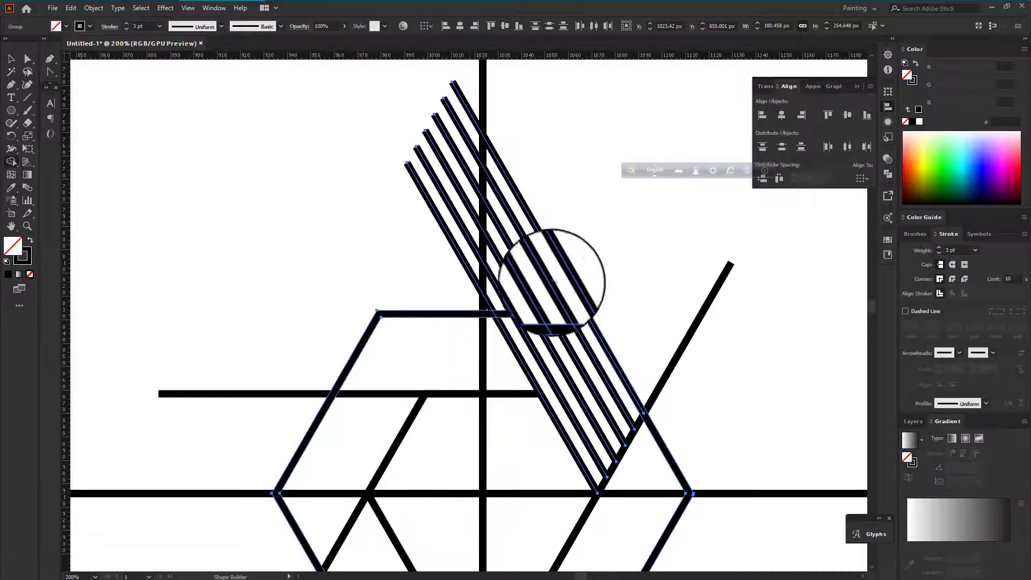
Reselect the expanded diagonal lines together with the larger hexagon for the Shape Builder tool.
{"action": "left_click", "coordinate": [586, 249]}
{"action": "left_click_drag", "start_coordinate": [415, 239], "coordinate": [460, 92]}
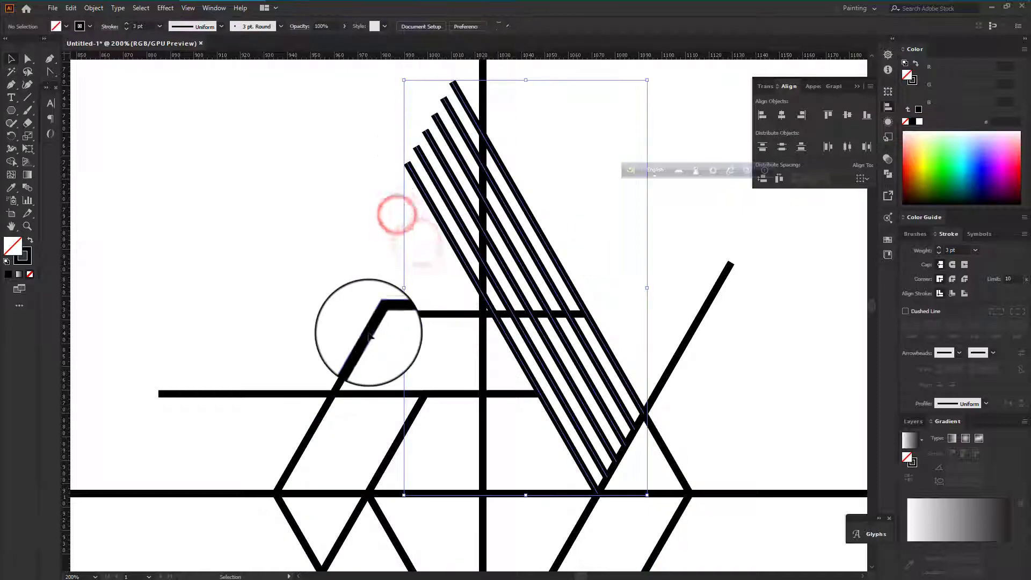
{"action": "left_click", "coordinate": [364, 339]}
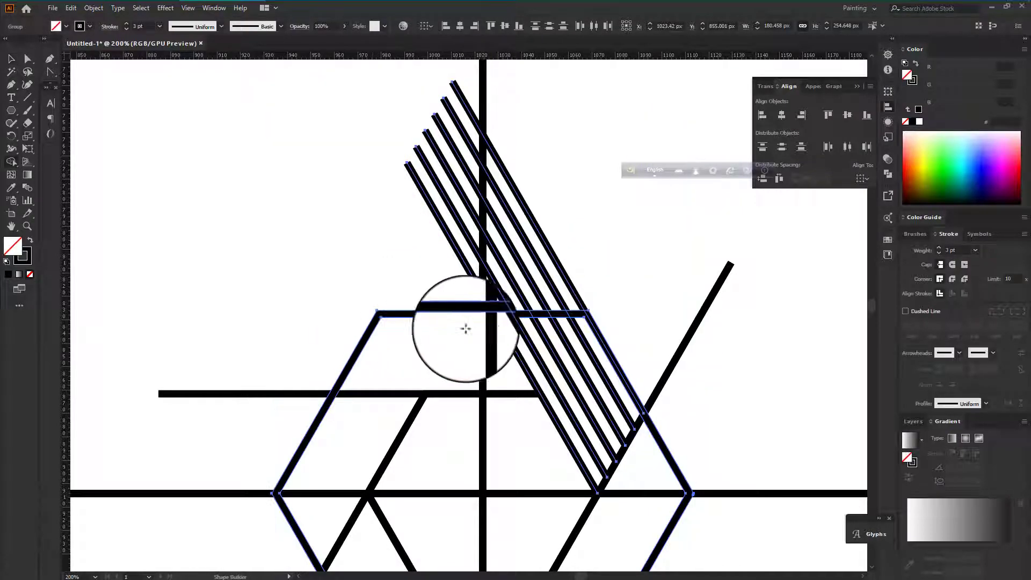
{"action": "scroll", "coordinate": [576, 350], "scroll_direction": "up", "scroll_amount": 1}
{"action": "scroll", "coordinate": [576, 349], "scroll_direction": "down", "scroll_amount": 3}
{"action": "scroll", "coordinate": [350, 295], "scroll_direction": "up", "scroll_amount": 2}
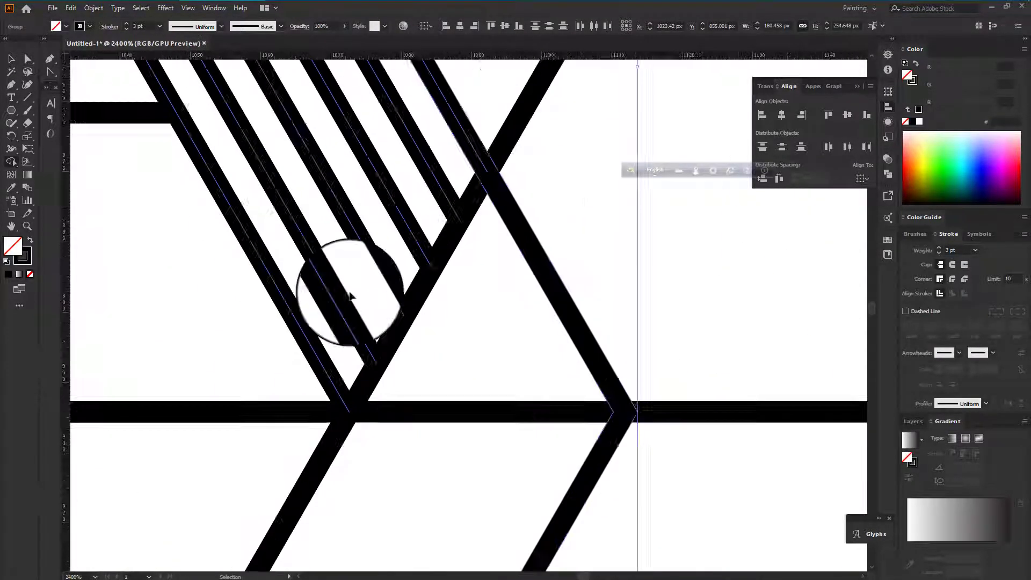
Cut away the parts of the six diagonal lines above the larger hexagon's upper edge with the Shape Builder tool.
{"action": "scroll", "coordinate": [333, 247], "scroll_direction": "up", "scroll_amount": 2}
{"action": "left_click_drag", "start_coordinate": [311, 211], "coordinate": [481, 167]}
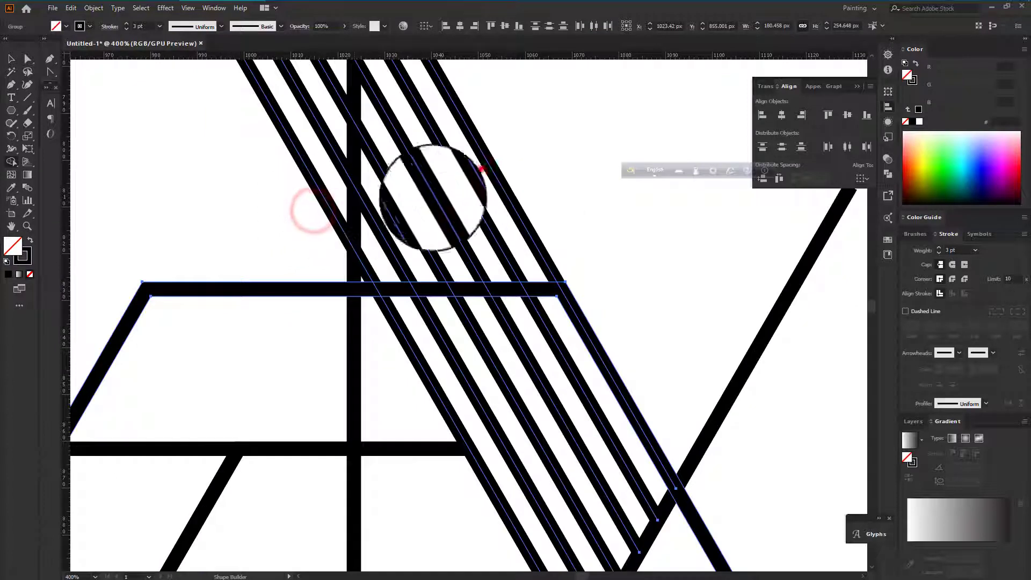
{"action": "left_click", "coordinate": [482, 176], "text": "alt"}
{"action": "left_click", "coordinate": [321, 189], "text": "alt"}
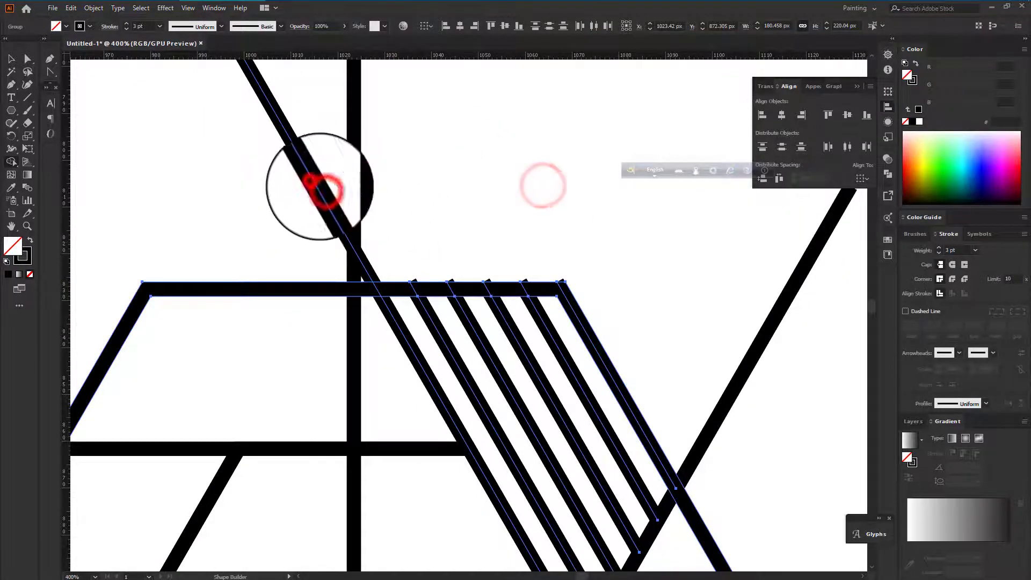
{"action": "scroll", "coordinate": [369, 274], "scroll_direction": "up", "scroll_amount": 8}
{"action": "left_click_drag", "start_coordinate": [462, 343], "coordinate": [475, 345]}
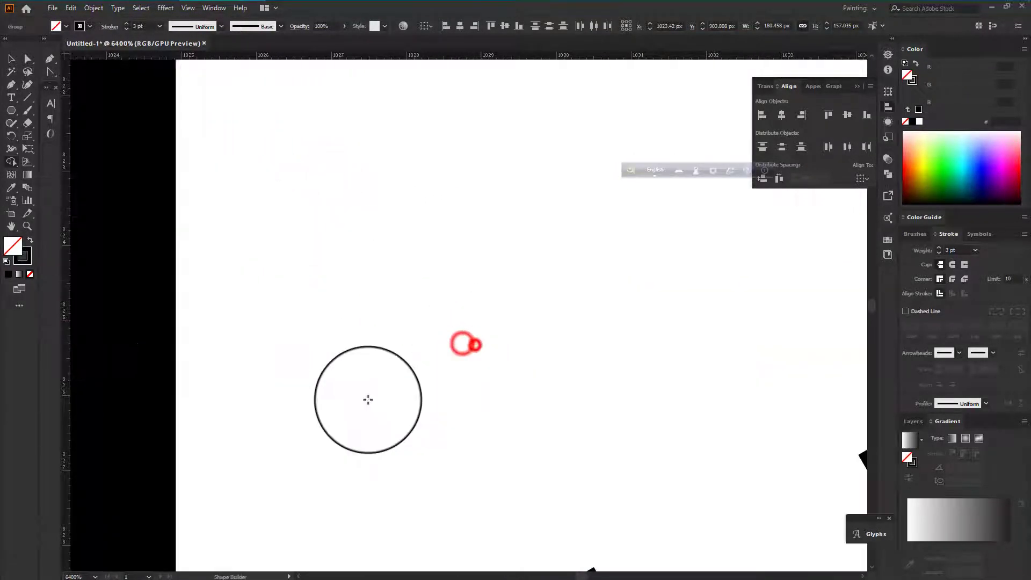
{"action": "key", "text": "ctrl+z"}
Expand the strokes of the trimmed diagonal lines into filled shapes.
{"action": "scroll", "coordinate": [370, 398], "scroll_direction": "down", "scroll_amount": 10}
{"action": "key", "text": "v"}
{"action": "left_click", "coordinate": [693, 435]}
{"action": "scroll", "coordinate": [478, 457], "scroll_direction": "up", "scroll_amount": 3}
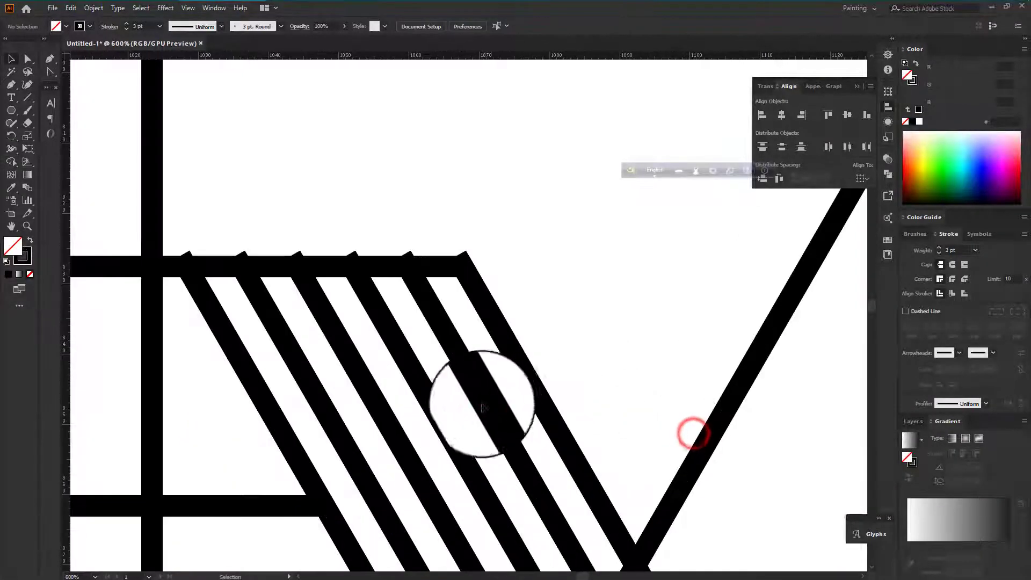
{"action": "left_click", "coordinate": [490, 396]}
{"action": "scroll", "coordinate": [456, 434], "scroll_direction": "down", "scroll_amount": 2}
{"action": "left_click", "coordinate": [93, 7]}
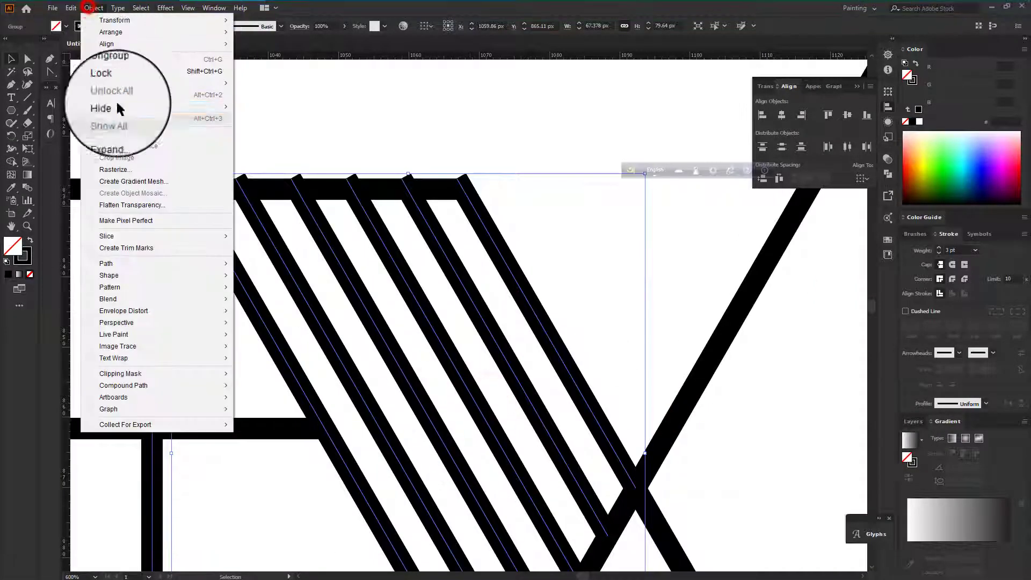
{"action": "left_click", "coordinate": [126, 132]}
{"action": "left_click", "coordinate": [490, 356]}
{"action": "scroll", "coordinate": [491, 359], "scroll_direction": "down", "scroll_amount": 6}
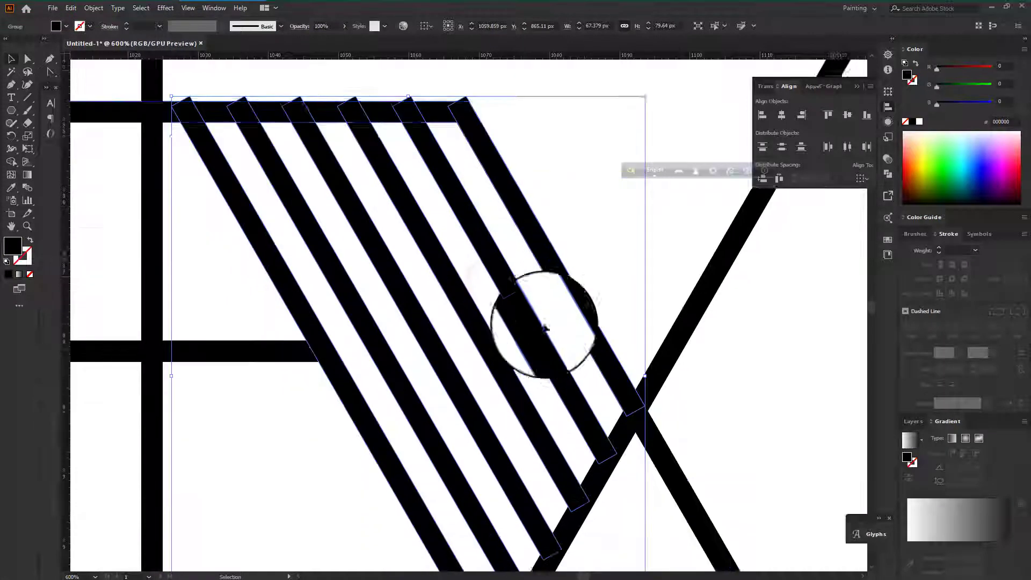
Undo the line expansion, trimming, grouping and blend step settings, back to the initial blend of the two diagonals.
{"action": "scroll", "coordinate": [543, 329], "scroll_direction": "up", "scroll_amount": 2}
{"action": "scroll", "coordinate": [544, 325], "scroll_direction": "up", "scroll_amount": 2}
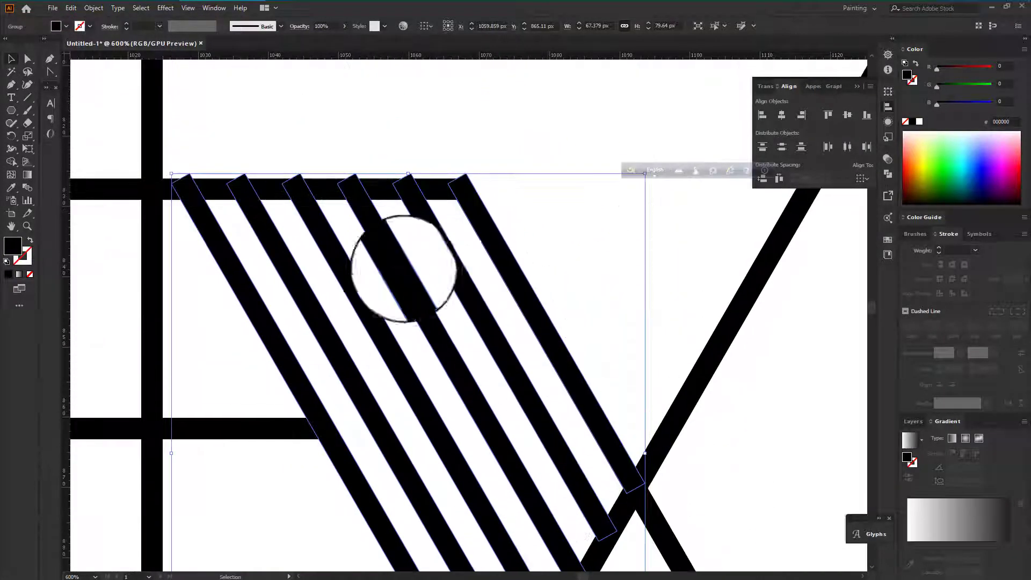
{"action": "scroll", "coordinate": [396, 265], "scroll_direction": "down", "scroll_amount": 3}
{"action": "scroll", "coordinate": [396, 265], "scroll_direction": "up", "scroll_amount": 1}
{"action": "key", "text": "a"}
{"action": "key", "text": "ctrl+z"}
{"action": "key", "text": "ctrl+z"}
{"action": "key", "text": "ctrl+z"}
{"action": "key", "text": "ctrl+z"}
{"action": "key", "text": "ctrl+z"}
{"action": "key", "text": "ctrl+z"}
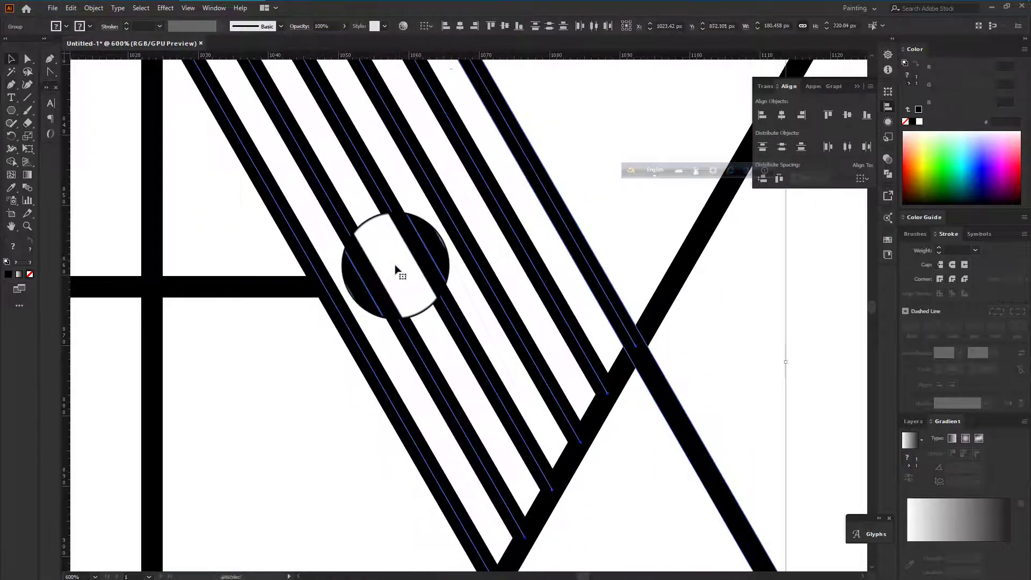
{"action": "scroll", "coordinate": [397, 271], "scroll_direction": "down", "scroll_amount": 5}
{"action": "scroll", "coordinate": [398, 272], "scroll_direction": "down", "scroll_amount": 1}
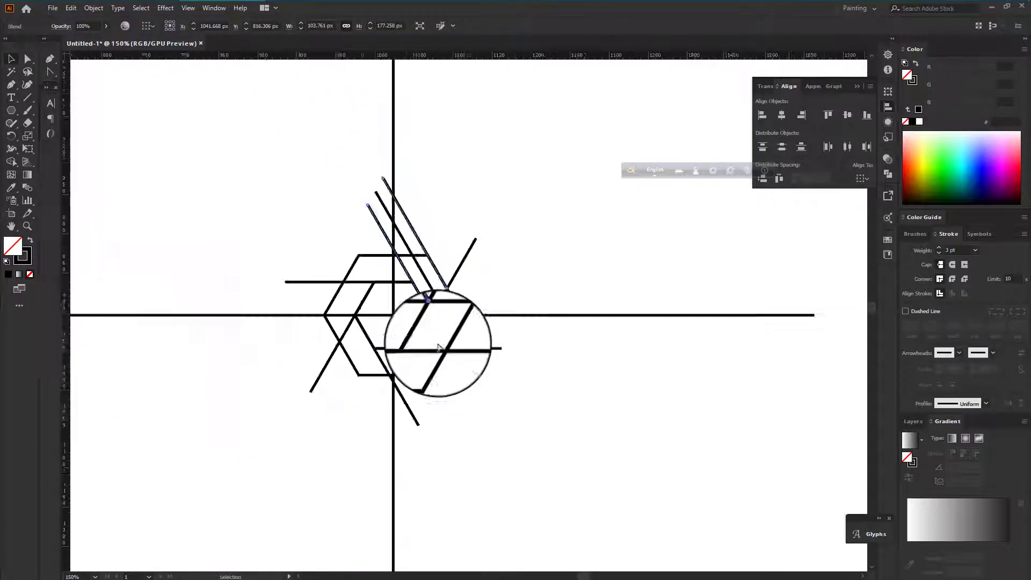
Examine the junction where the inner diagonal's lower end meets the neighbouring diagonal and the horizontal centre line.
{"action": "scroll", "coordinate": [437, 346], "scroll_direction": "up", "scroll_amount": 7}
{"action": "scroll", "coordinate": [366, 321], "scroll_direction": "down", "scroll_amount": 1}
{"action": "left_click", "coordinate": [356, 350]}
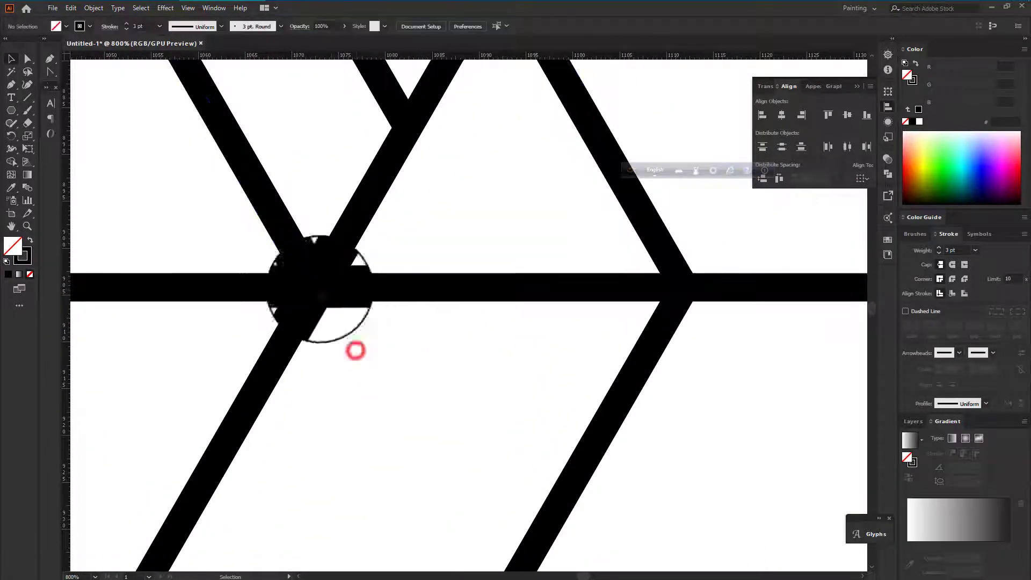
{"action": "left_click_drag", "start_coordinate": [298, 254], "coordinate": [320, 281]}
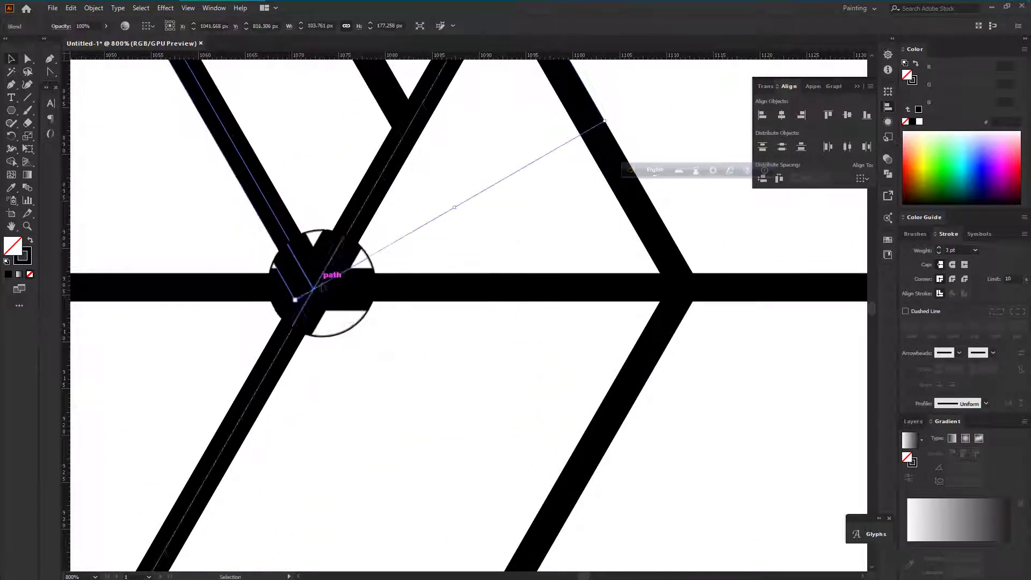
{"action": "left_click", "coordinate": [359, 338]}
{"action": "scroll", "coordinate": [289, 242], "scroll_direction": "down", "scroll_amount": 8}
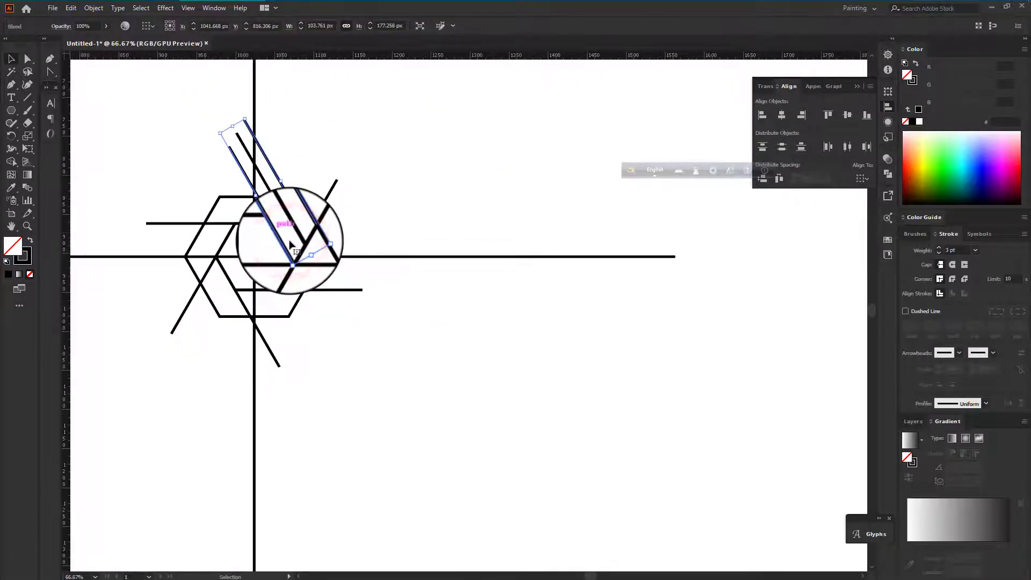
Undo the blend between the two parallel diagonals.
{"action": "scroll", "coordinate": [289, 231], "scroll_direction": "up", "scroll_amount": 1}
{"action": "right_click", "coordinate": [289, 306]}
{"action": "right_click", "coordinate": [262, 215]}
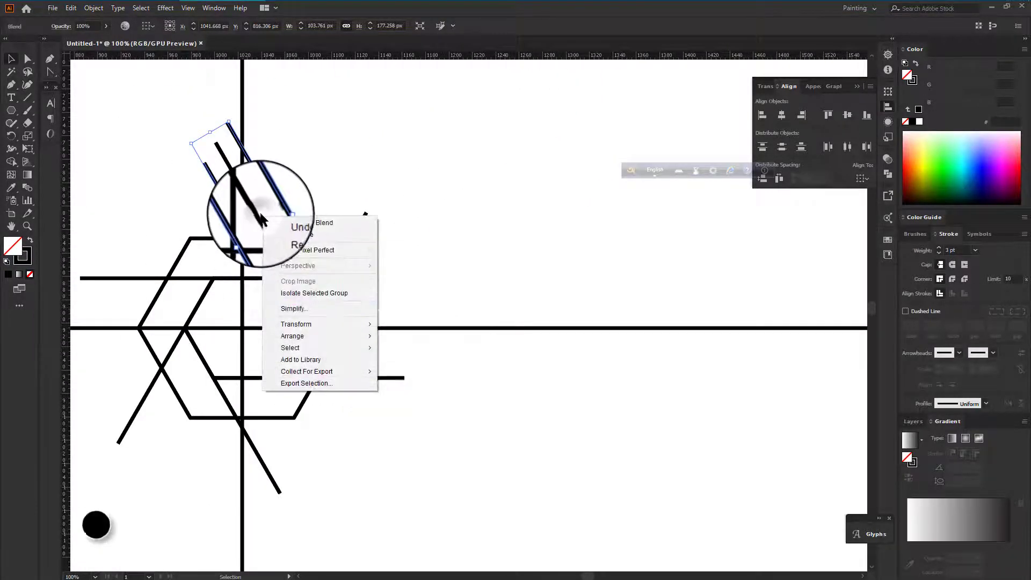
{"action": "left_click", "coordinate": [257, 209]}
{"action": "key", "text": "ctrl+z"}
Reposition the outer diagonal along the outer hexagon's upper-right edge and switch to outline view.
{"action": "left_click", "coordinate": [362, 280]}
{"action": "scroll", "coordinate": [294, 272], "scroll_direction": "up", "scroll_amount": 3}
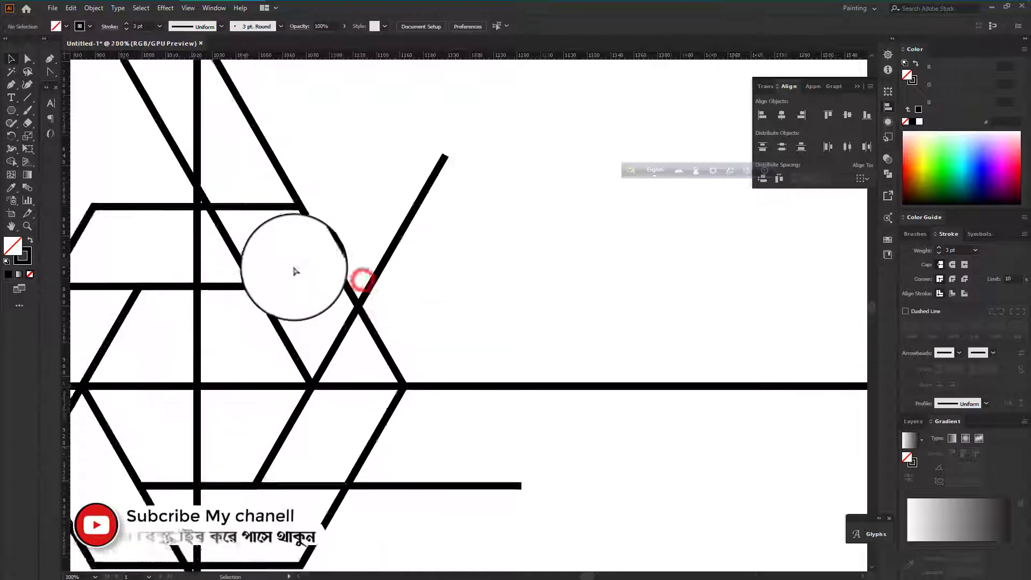
{"action": "left_click", "coordinate": [216, 209]}
{"action": "scroll", "coordinate": [216, 209], "scroll_direction": "down", "scroll_amount": 3}
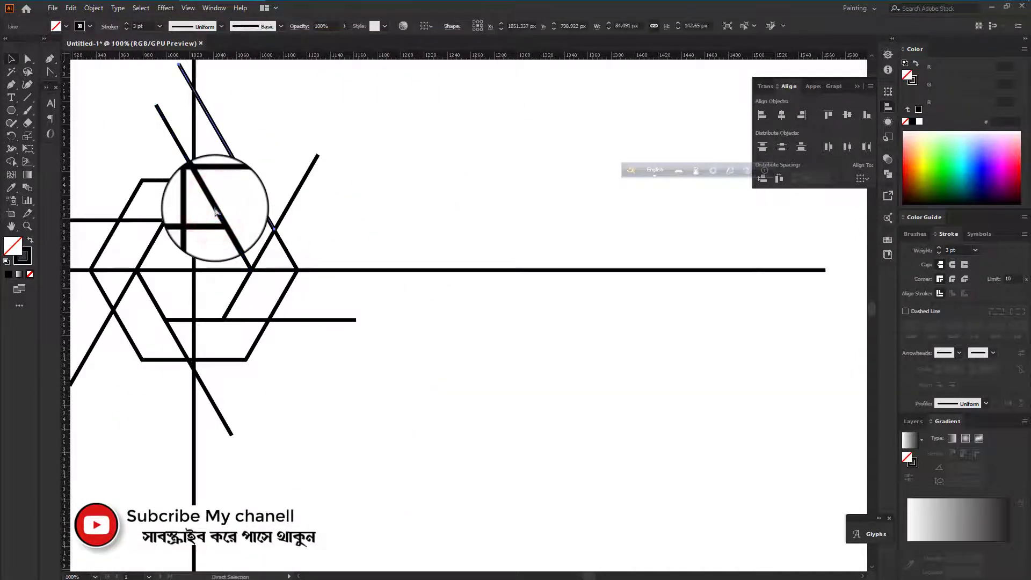
{"action": "scroll", "coordinate": [262, 253], "scroll_direction": "down", "scroll_amount": 2}
{"action": "scroll", "coordinate": [261, 250], "scroll_direction": "up", "scroll_amount": 8}
{"action": "left_click_drag", "start_coordinate": [437, 343], "coordinate": [534, 286]}
{"action": "scroll", "coordinate": [482, 424], "scroll_direction": "down", "scroll_amount": 4}
{"action": "key", "text": "ctrl+y"}
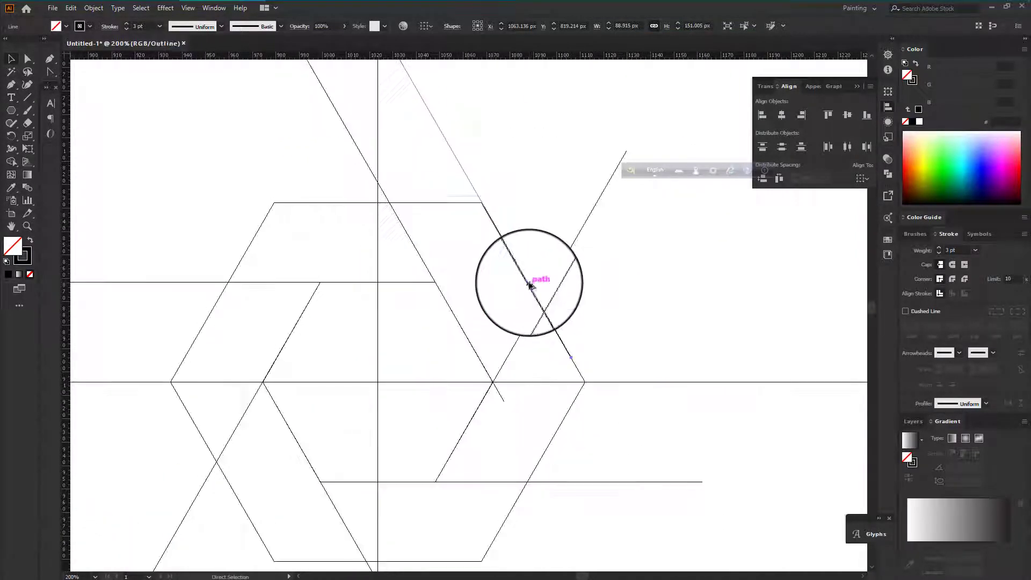
Nudge the outer diagonal into line with the hexagon's upper-right edge and return to preview display.
{"action": "scroll", "coordinate": [531, 277], "scroll_direction": "up", "scroll_amount": 7}
{"action": "left_click_drag", "start_coordinate": [534, 261], "coordinate": [526, 275]}
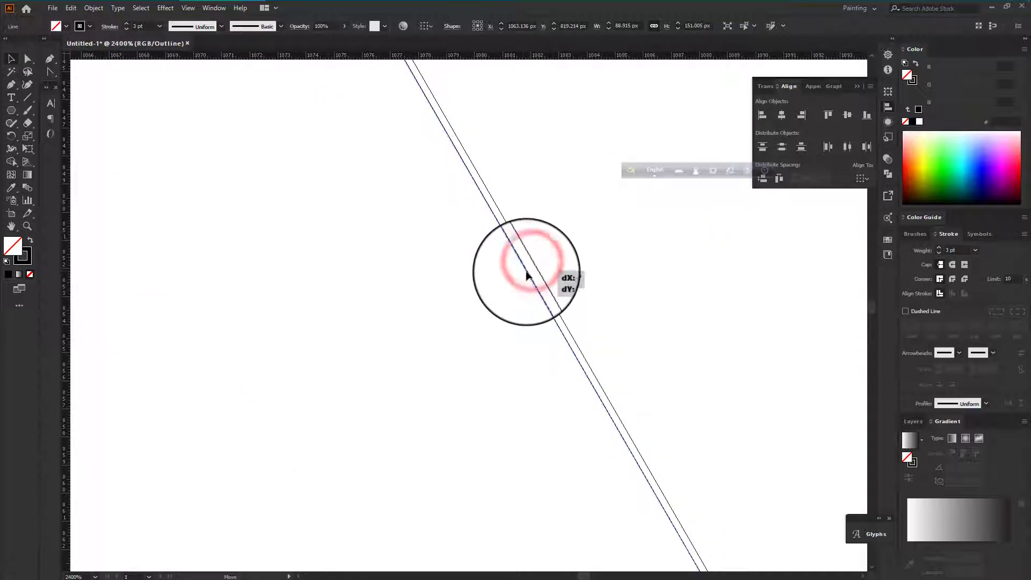
{"action": "scroll", "coordinate": [527, 274], "scroll_direction": "down", "scroll_amount": 8}
{"action": "scroll", "coordinate": [446, 311], "scroll_direction": "up", "scroll_amount": 4}
{"action": "scroll", "coordinate": [445, 312], "scroll_direction": "down", "scroll_amount": 6}
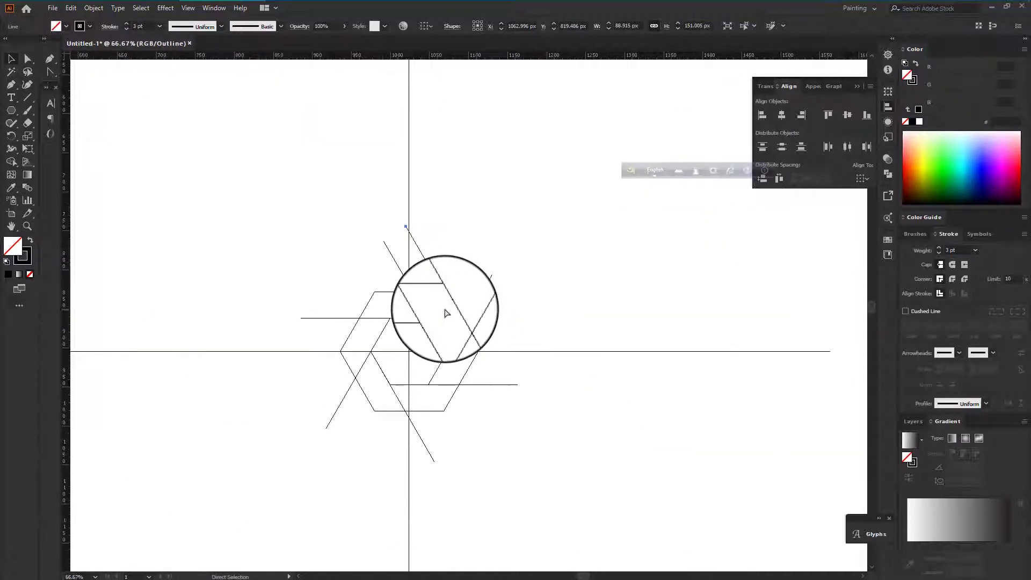
{"action": "key", "text": "ctrl+y"}
{"action": "scroll", "coordinate": [474, 344], "scroll_direction": "up", "scroll_amount": 1}
Make a blend between the inner and outer parallel diagonals.
{"action": "left_click", "coordinate": [335, 223]}
{"action": "left_click", "coordinate": [358, 212]}
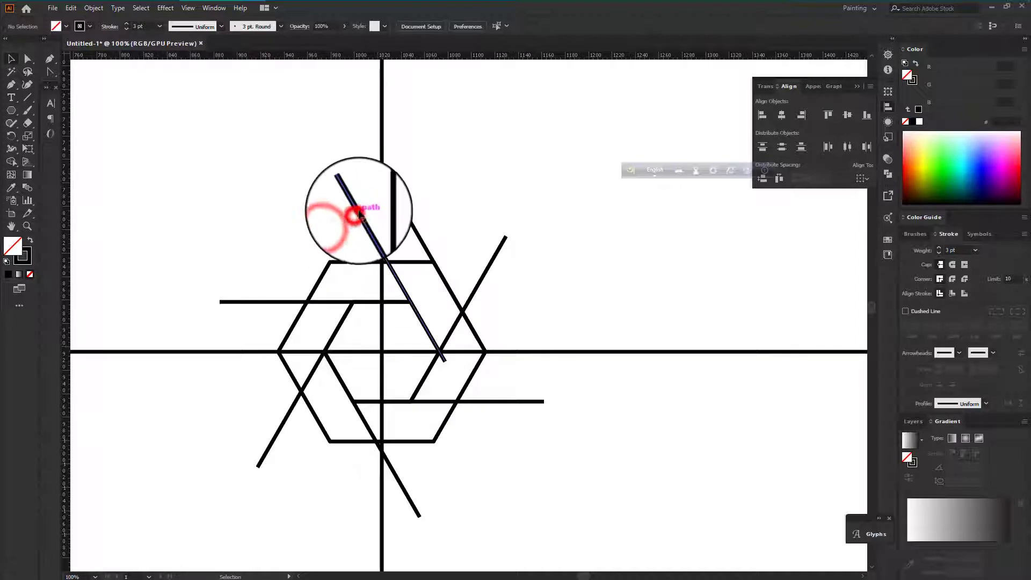
{"action": "left_click", "coordinate": [405, 211], "text": "shift"}
{"action": "left_click", "coordinate": [93, 8]}
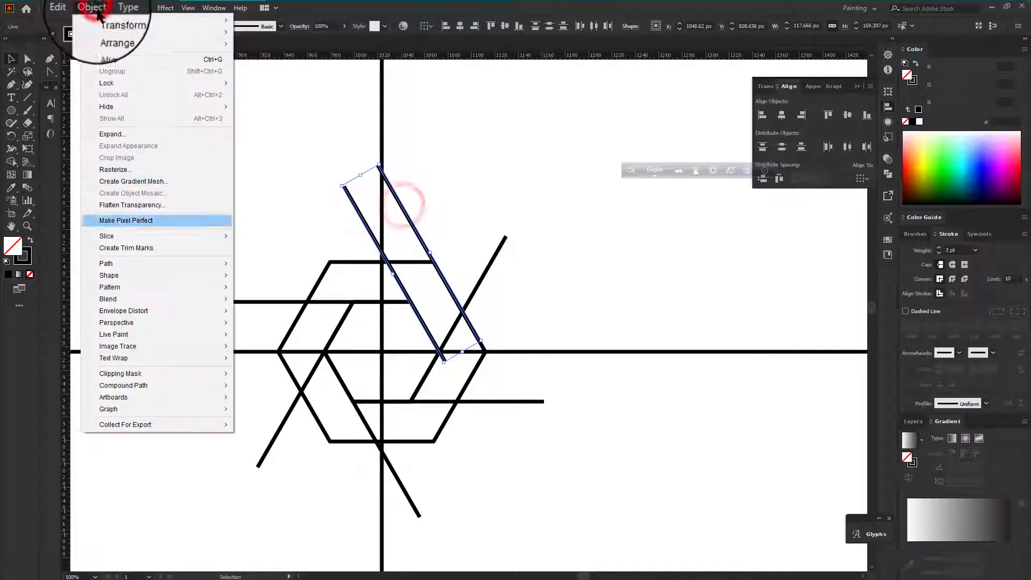
{"action": "left_click", "coordinate": [184, 299]}
{"action": "left_click", "coordinate": [285, 296]}
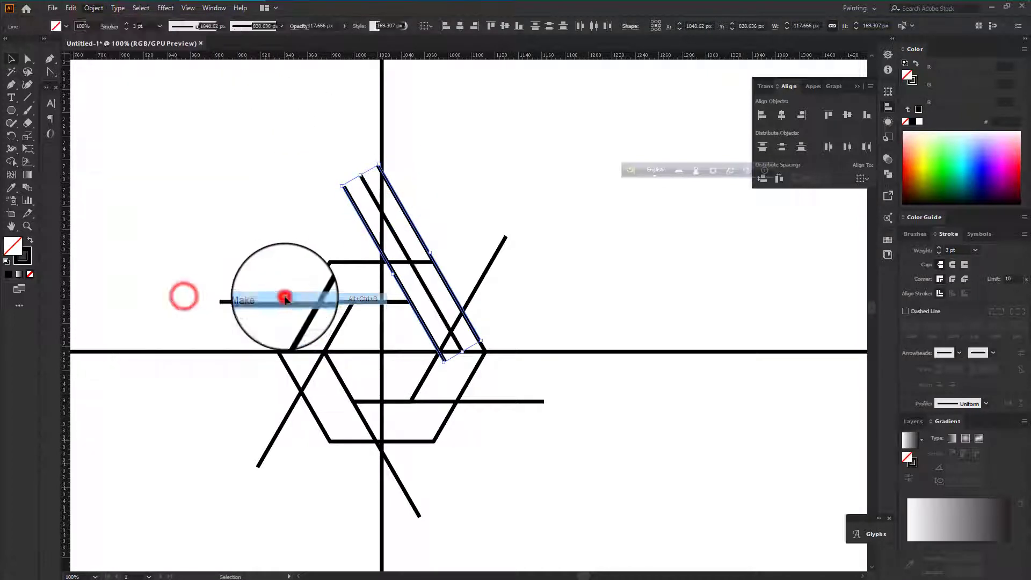
Set the blend spacing to Specified Steps with 4 steps and turn on the preview.
{"action": "double_click", "coordinate": [25, 188]}
{"action": "left_click", "coordinate": [269, 192]}
{"action": "left_click", "coordinate": [269, 205]}
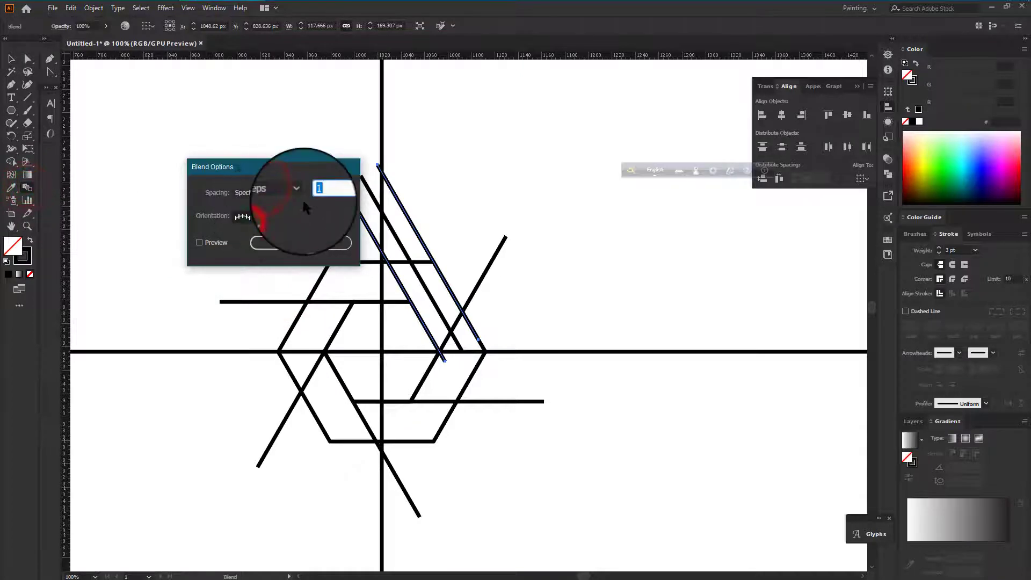
{"action": "type", "text": "3"}
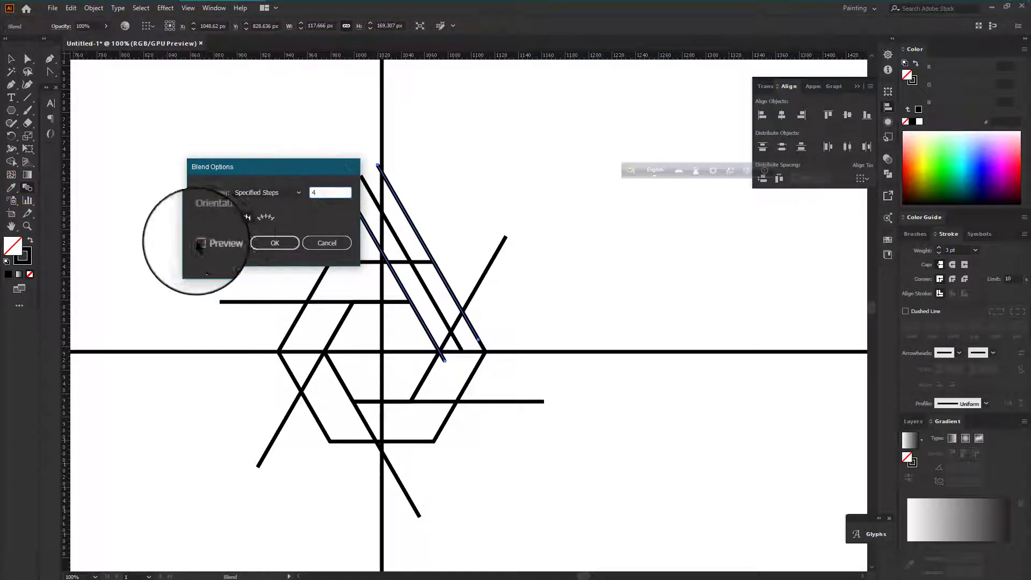
{"action": "left_click", "coordinate": [200, 243]}
{"action": "left_click", "coordinate": [286, 241]}
Examine the spacing of the blended diagonals and how their ends meet the hexagon and crossing lines.
{"action": "scroll", "coordinate": [373, 258], "scroll_direction": "down", "scroll_amount": 3}
{"action": "scroll", "coordinate": [372, 259], "scroll_direction": "up", "scroll_amount": 1}
{"action": "scroll", "coordinate": [373, 261], "scroll_direction": "up", "scroll_amount": 1}
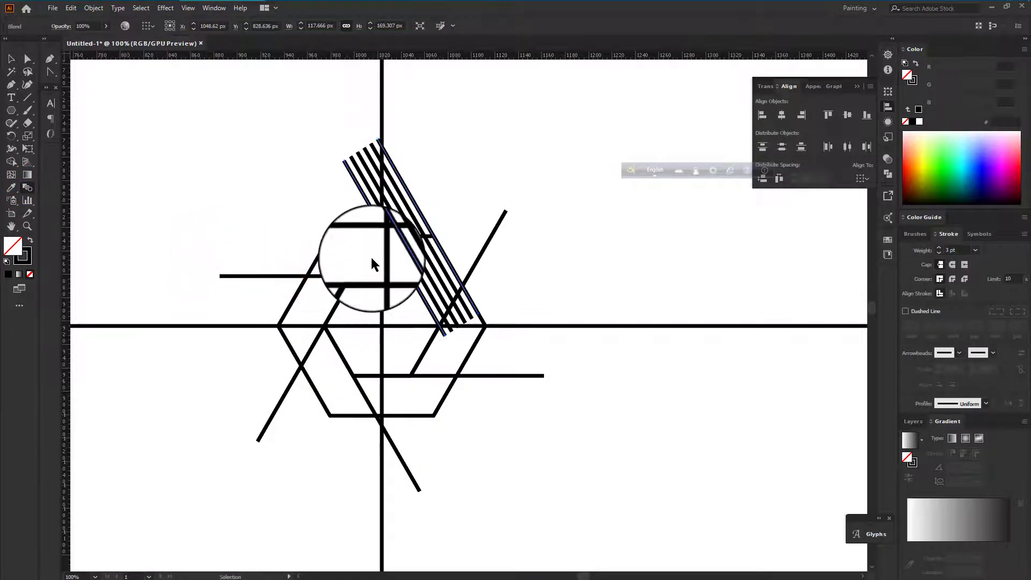
{"action": "key", "text": "w"}
{"action": "scroll", "coordinate": [368, 258], "scroll_direction": "up", "scroll_amount": 3}
{"action": "scroll", "coordinate": [364, 200], "scroll_direction": "down", "scroll_amount": 3}
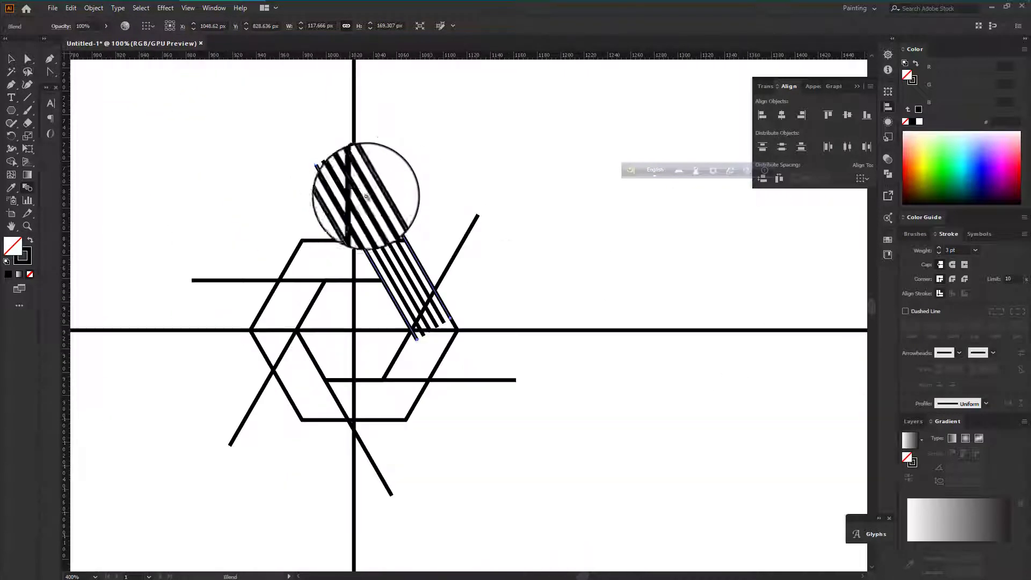
{"action": "left_click", "coordinate": [408, 173]}
{"action": "scroll", "coordinate": [407, 173], "scroll_direction": "up", "scroll_amount": 2}
{"action": "scroll", "coordinate": [408, 172], "scroll_direction": "down", "scroll_amount": 2}
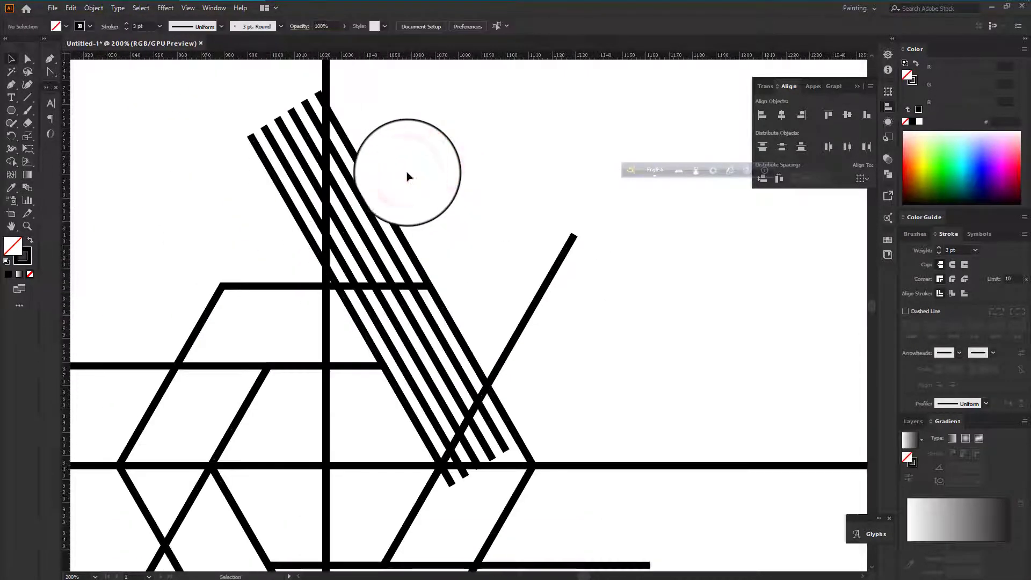
{"action": "scroll", "coordinate": [381, 244], "scroll_direction": "up", "scroll_amount": 1}
Expand the blend into separate lines, including object, fill and stroke, and run Expand again on the result.
{"action": "left_click", "coordinate": [385, 247]}
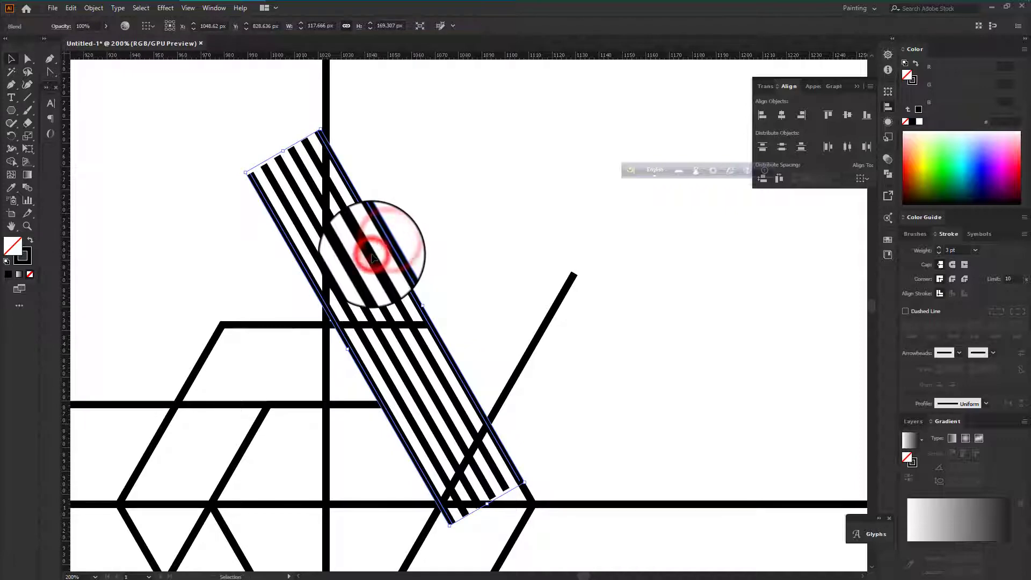
{"action": "left_click", "coordinate": [94, 8]}
{"action": "left_click", "coordinate": [110, 132]}
{"action": "left_click", "coordinate": [497, 358]}
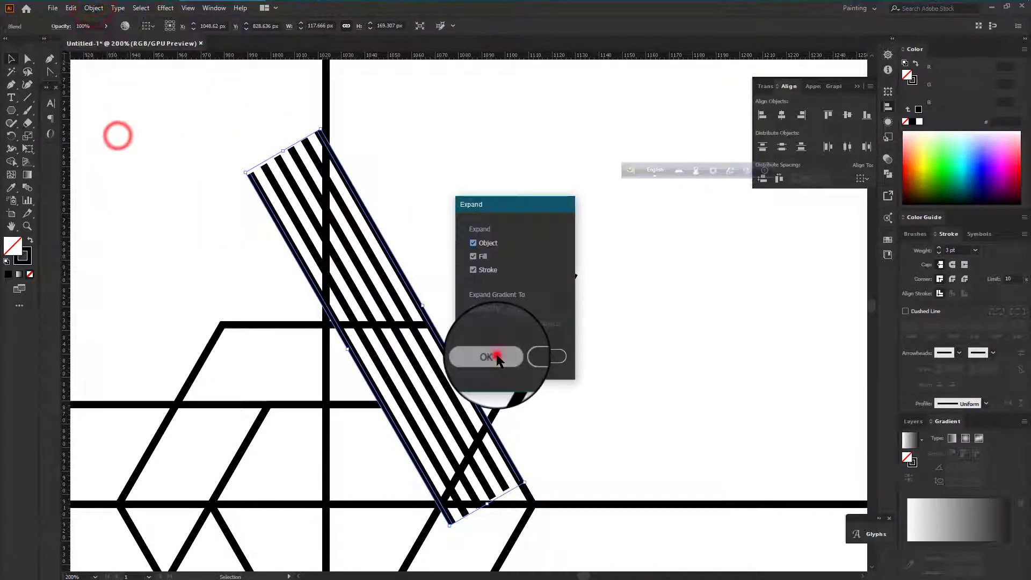
{"action": "left_click", "coordinate": [94, 8]}
{"action": "left_click", "coordinate": [115, 131]}
{"action": "left_click", "coordinate": [503, 357]}
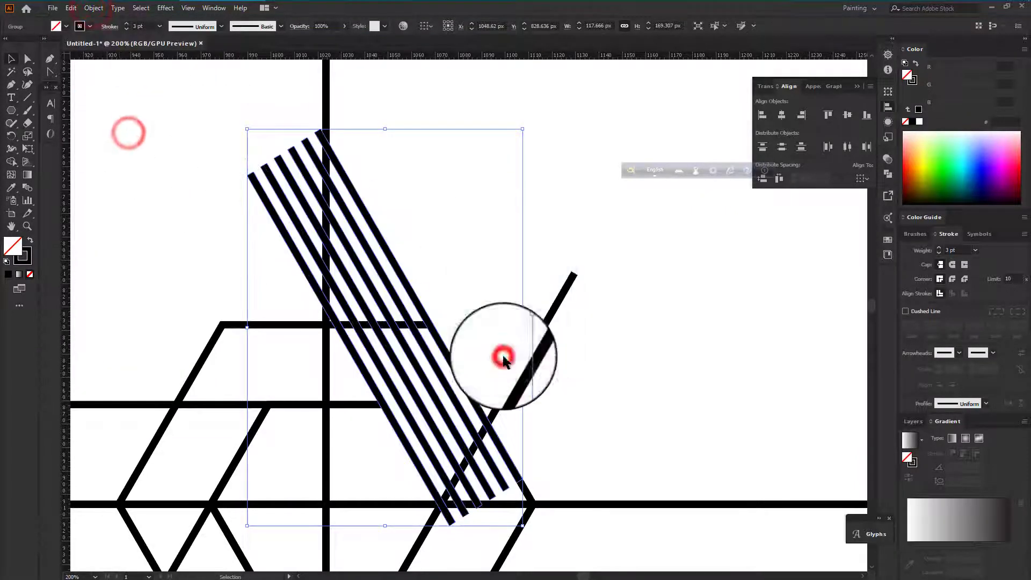
{"action": "left_click", "coordinate": [626, 258]}
Expand the outer hexagon's stroke into a filled shape.
{"action": "scroll", "coordinate": [626, 259], "scroll_direction": "down", "scroll_amount": 1}
{"action": "left_click", "coordinate": [364, 267]}
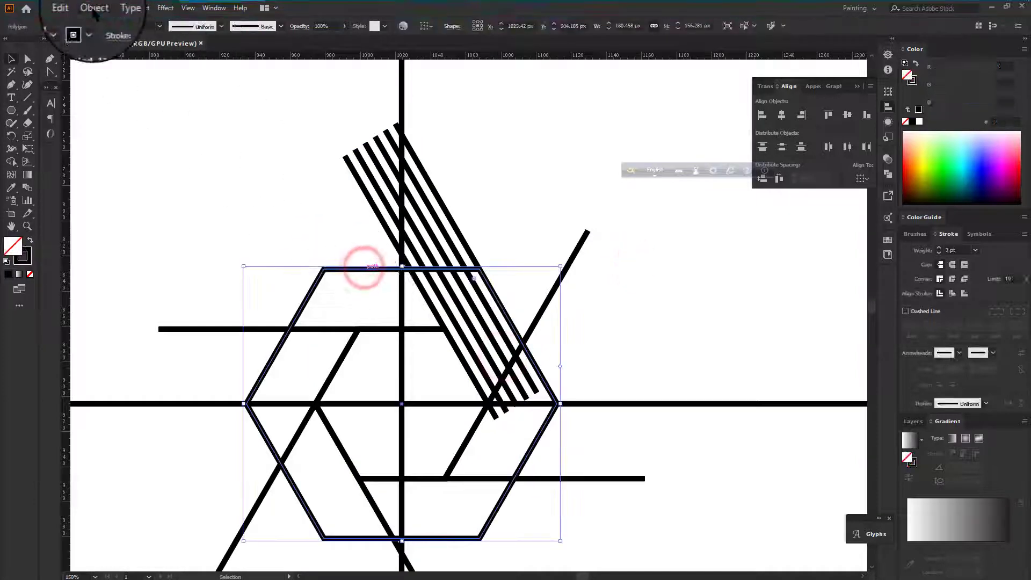
{"action": "left_click", "coordinate": [94, 9]}
{"action": "left_click", "coordinate": [136, 132]}
{"action": "left_click", "coordinate": [493, 359]}
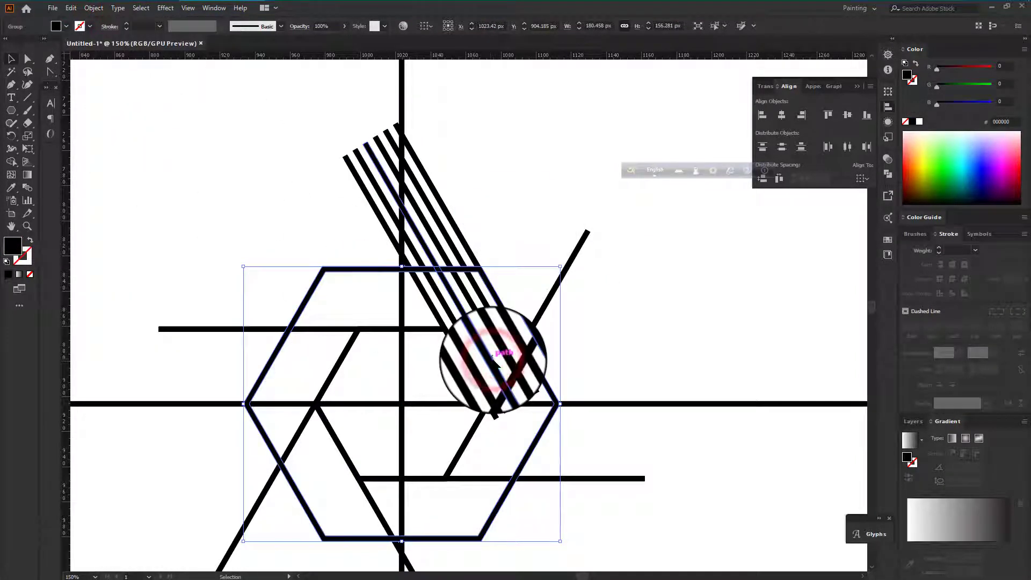
Try to trim the parallel diagonals against the outer hexagon with the Shape Builder.
{"action": "scroll", "coordinate": [492, 356], "scroll_direction": "down", "scroll_amount": 1}
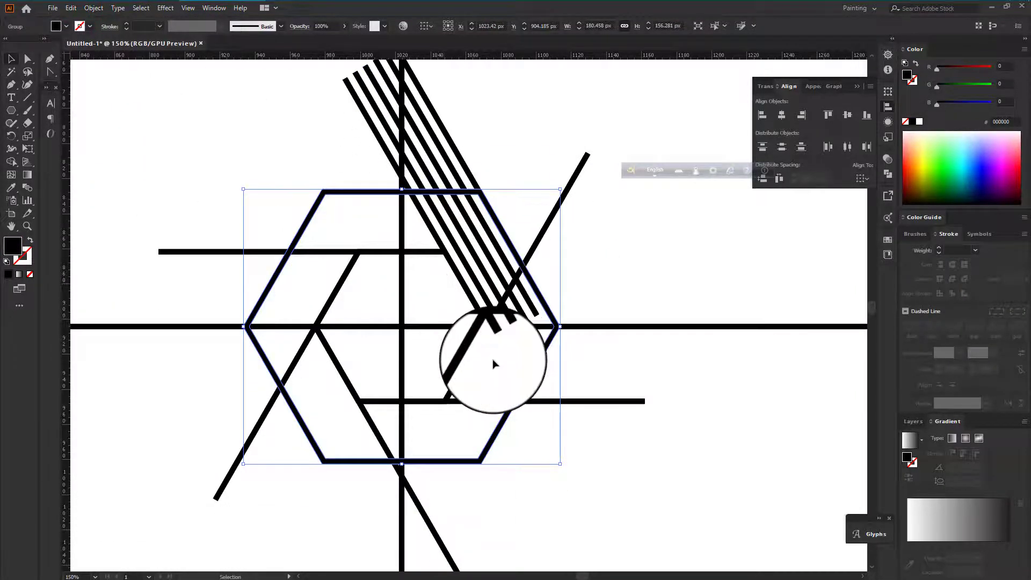
{"action": "scroll", "coordinate": [484, 333], "scroll_direction": "up", "scroll_amount": 1}
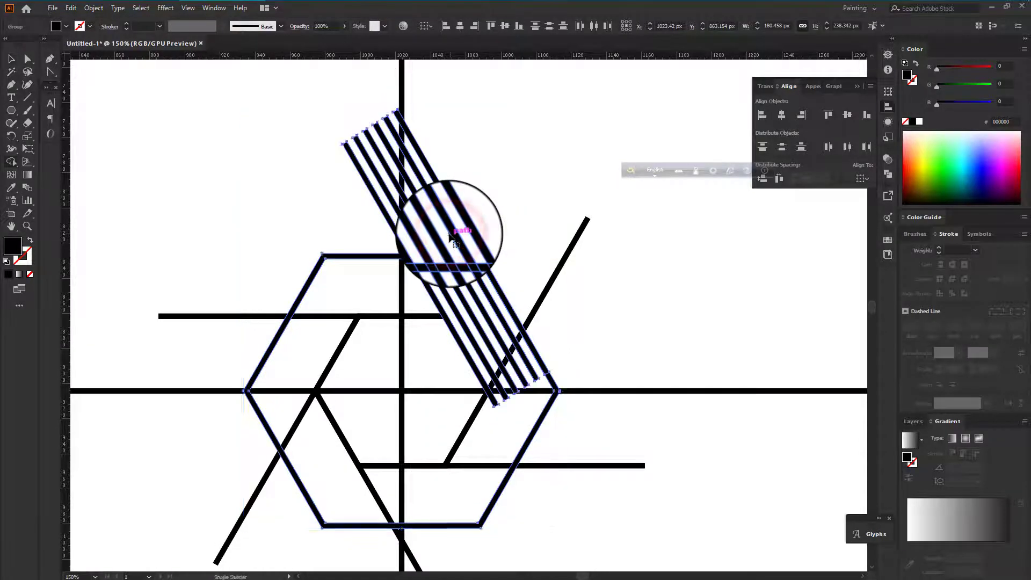
{"action": "scroll", "coordinate": [451, 237], "scroll_direction": "down", "scroll_amount": 1}
{"action": "mouse_move", "coordinate": [451, 236]}
{"action": "left_mouse_down"}
{"action": "mouse_move", "coordinate": [391, 230]}
{"action": "mouse_move", "coordinate": [391, 248]}
{"action": "left_mouse_up"}
{"action": "scroll", "coordinate": [391, 248], "scroll_direction": "up", "scroll_amount": 1}
{"action": "key", "text": "v"}
{"action": "scroll", "coordinate": [404, 252], "scroll_direction": "down", "scroll_amount": 3}
{"action": "scroll", "coordinate": [404, 253], "scroll_direction": "up", "scroll_amount": 2}
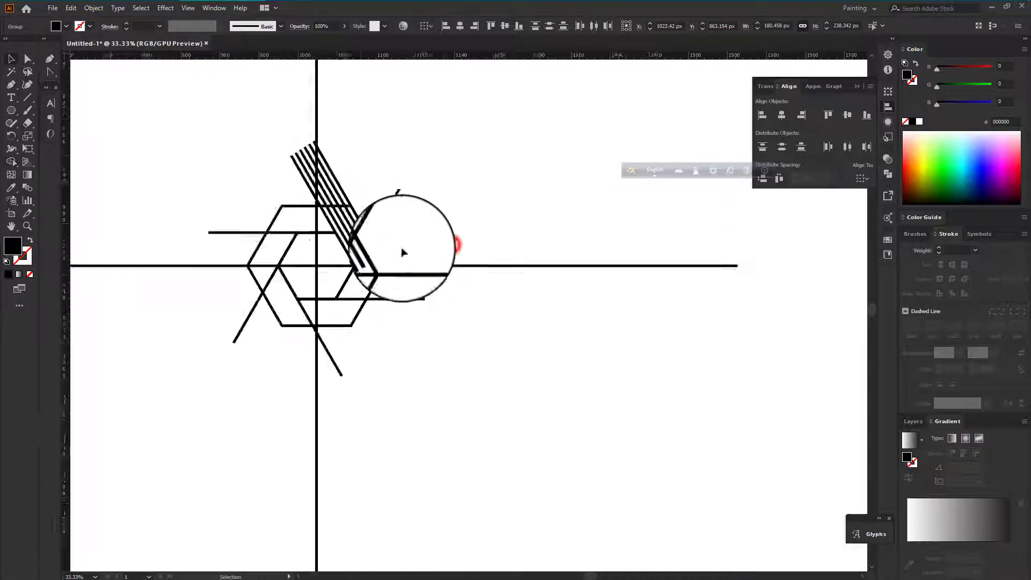
{"action": "scroll", "coordinate": [404, 253], "scroll_direction": "up", "scroll_amount": 2}
{"action": "scroll", "coordinate": [225, 253], "scroll_direction": "down", "scroll_amount": 4}
Select the whole construction and expand all its lines into filled shapes.
{"action": "left_click_drag", "start_coordinate": [161, 200], "coordinate": [317, 290]}
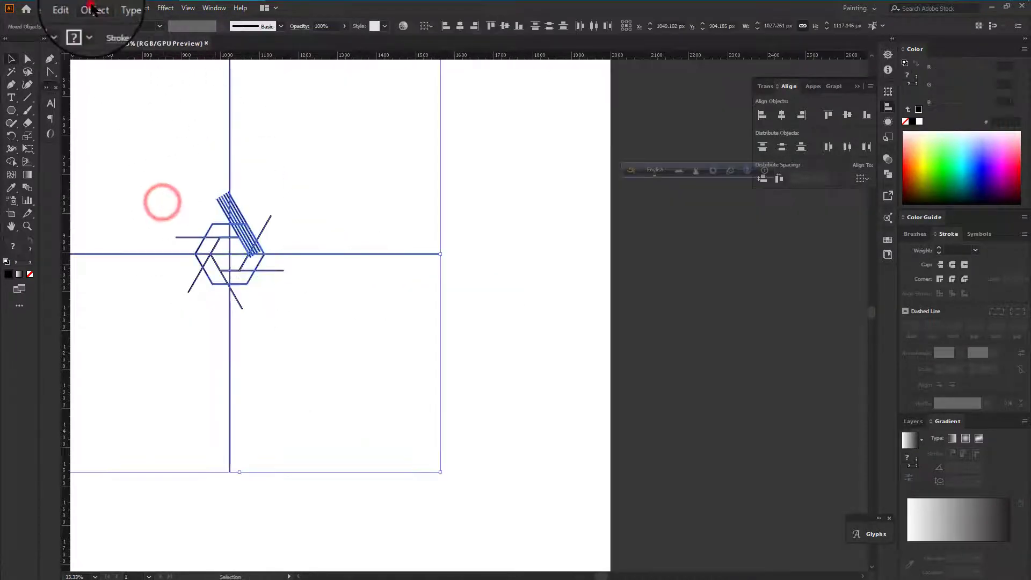
{"action": "left_click", "coordinate": [94, 10]}
{"action": "left_click", "coordinate": [119, 133]}
{"action": "left_click", "coordinate": [498, 357]}
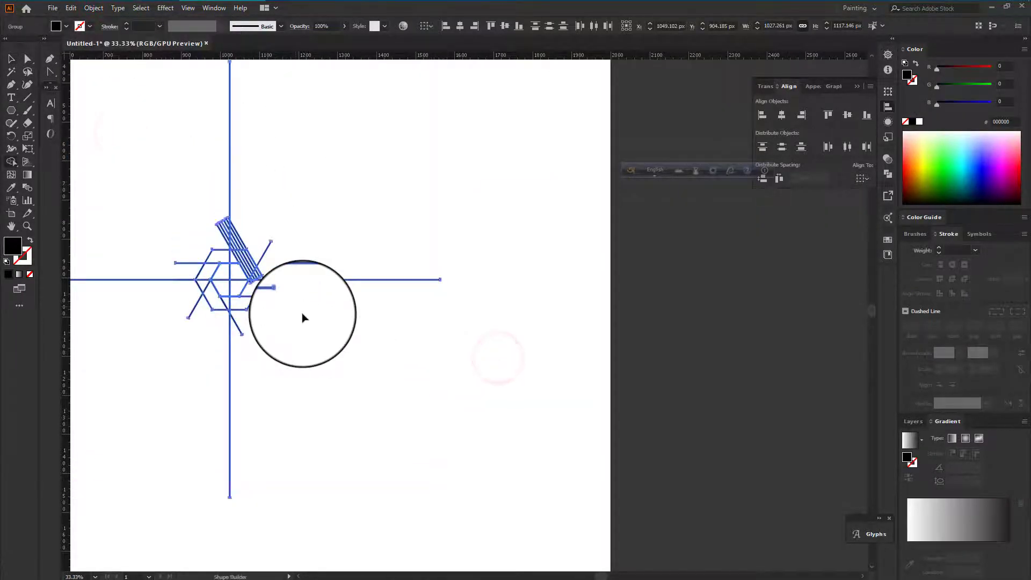
Remove the lower ends of the parallel diagonals beyond the crossing diagonal with the Shape Builder.
{"action": "key", "text": "shift+m"}
{"action": "scroll", "coordinate": [267, 269], "scroll_direction": "up", "scroll_amount": 7}
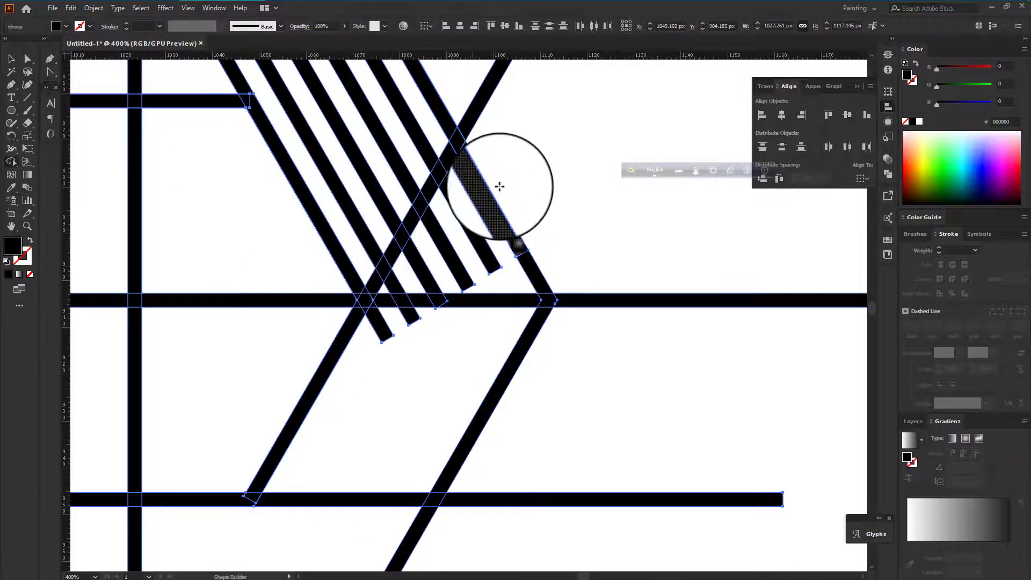
{"action": "scroll", "coordinate": [499, 187], "scroll_direction": "up", "scroll_amount": 1}
{"action": "mouse_move", "coordinate": [500, 186]}
{"action": "left_mouse_down"}
{"action": "mouse_move", "coordinate": [369, 346]}
{"action": "mouse_move", "coordinate": [415, 284]}
{"action": "left_mouse_up"}
{"action": "scroll", "coordinate": [377, 333], "scroll_direction": "up", "scroll_amount": 4}
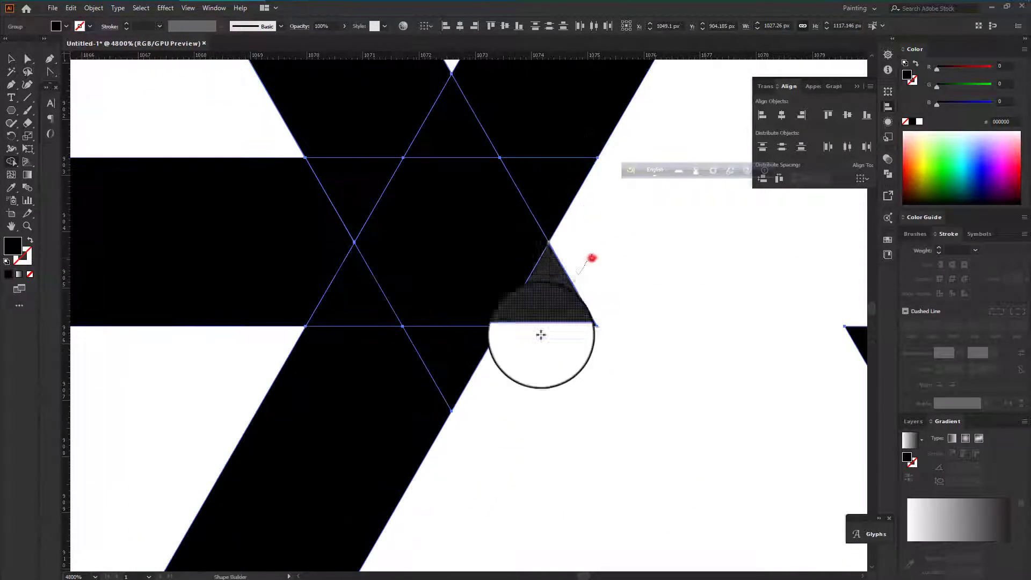
{"action": "scroll", "coordinate": [541, 334], "scroll_direction": "down", "scroll_amount": 2}
{"action": "scroll", "coordinate": [507, 466], "scroll_direction": "down", "scroll_amount": 4}
Remove the parts of the parallel diagonals above the hexagon's top edge with the Shape Builder and deselect the artwork.
{"action": "scroll", "coordinate": [454, 426], "scroll_direction": "up", "scroll_amount": 3}
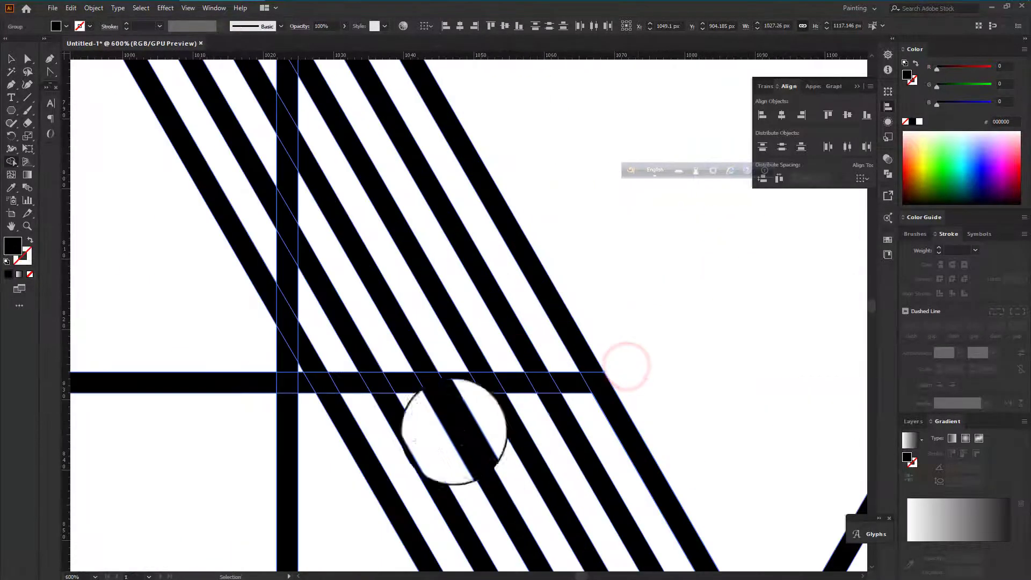
{"action": "scroll", "coordinate": [288, 200], "scroll_direction": "down", "scroll_amount": 5}
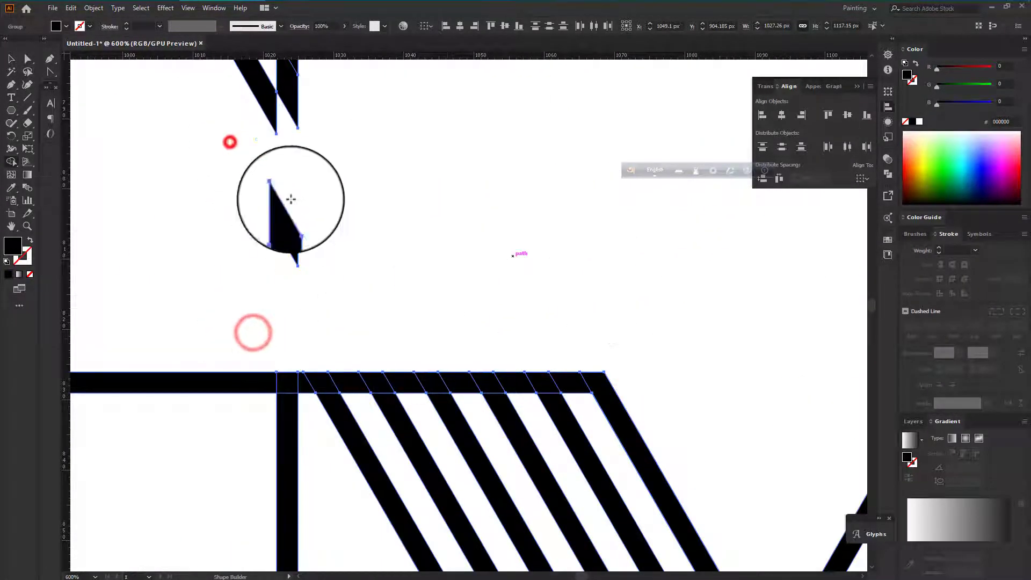
{"action": "scroll", "coordinate": [543, 226], "scroll_direction": "up", "scroll_amount": 1}
{"action": "key", "text": "v"}
{"action": "left_click", "coordinate": [579, 325]}
Delete the outer hexagon outline around the trimmed stripes.
{"action": "scroll", "coordinate": [497, 322], "scroll_direction": "up", "scroll_amount": 1}
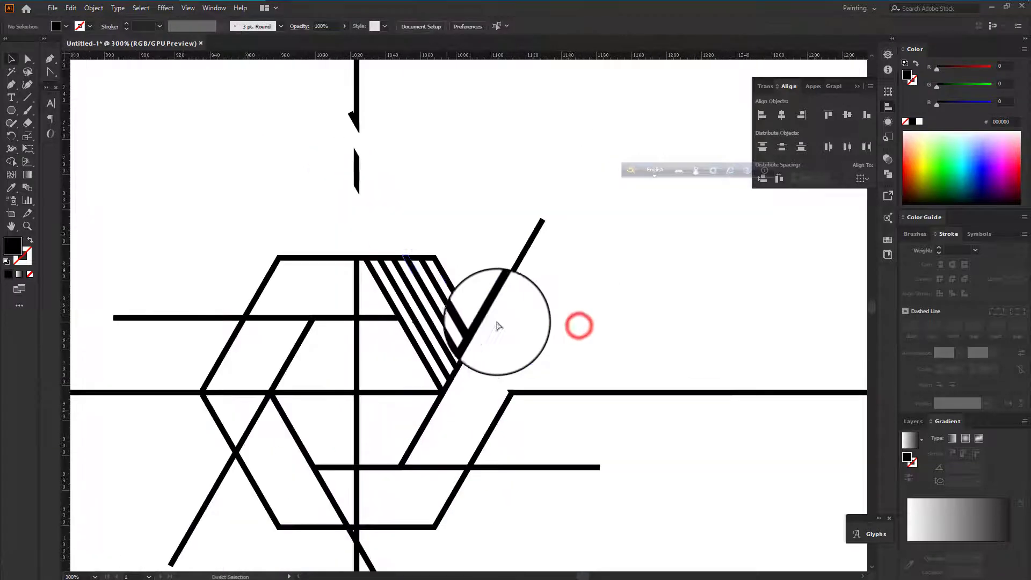
{"action": "scroll", "coordinate": [478, 317], "scroll_direction": "down", "scroll_amount": 1}
{"action": "scroll", "coordinate": [435, 301], "scroll_direction": "up", "scroll_amount": 1}
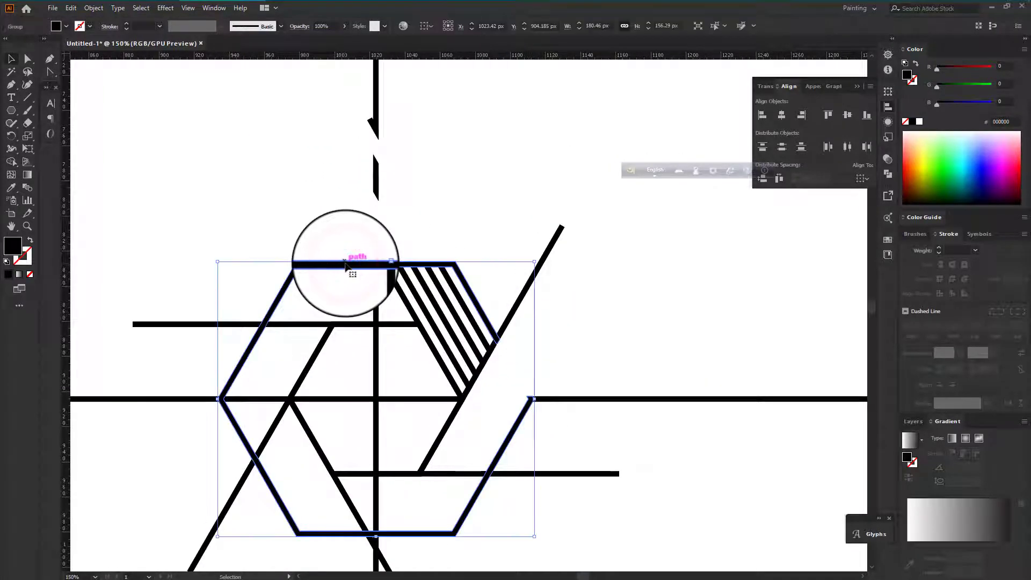
{"action": "key", "text": "Delete"}
{"action": "scroll", "coordinate": [528, 316], "scroll_direction": "down", "scroll_amount": 2}
{"action": "scroll", "coordinate": [530, 357], "scroll_direction": "up", "scroll_amount": 4}
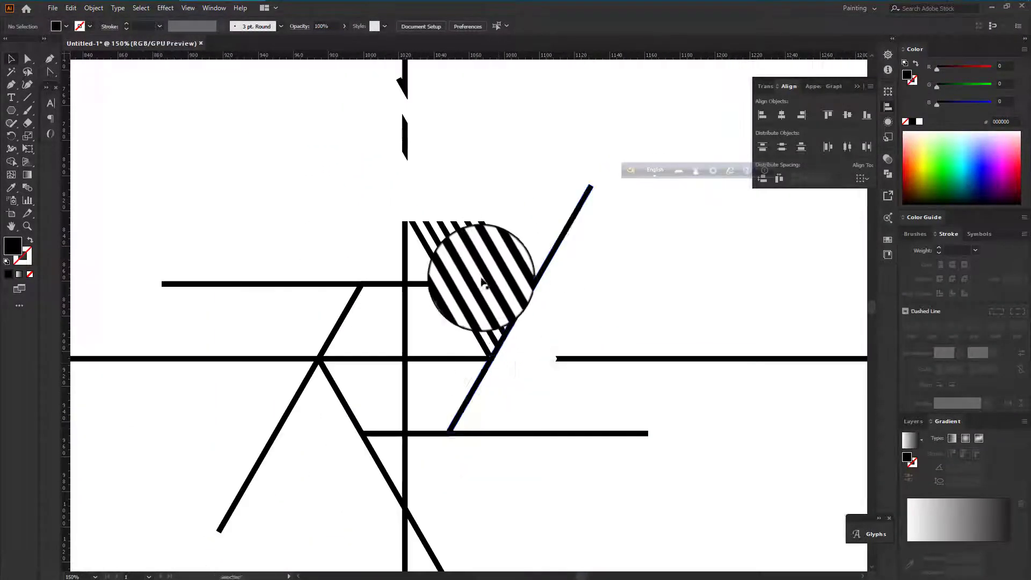
Ungroup the selected stripes and the attached vertical line pieces, and clear the selection.
{"action": "scroll", "coordinate": [575, 248], "scroll_direction": "down", "scroll_amount": 3}
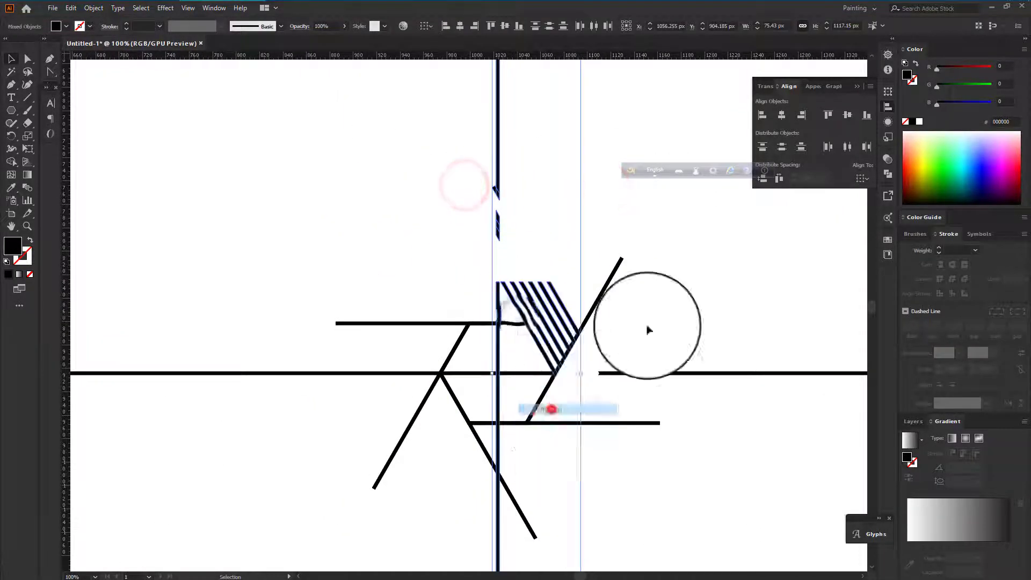
{"action": "scroll", "coordinate": [566, 328], "scroll_direction": "up", "scroll_amount": 3}
{"action": "scroll", "coordinate": [516, 242], "scroll_direction": "up", "scroll_amount": 2}
{"action": "right_click", "coordinate": [444, 272]}
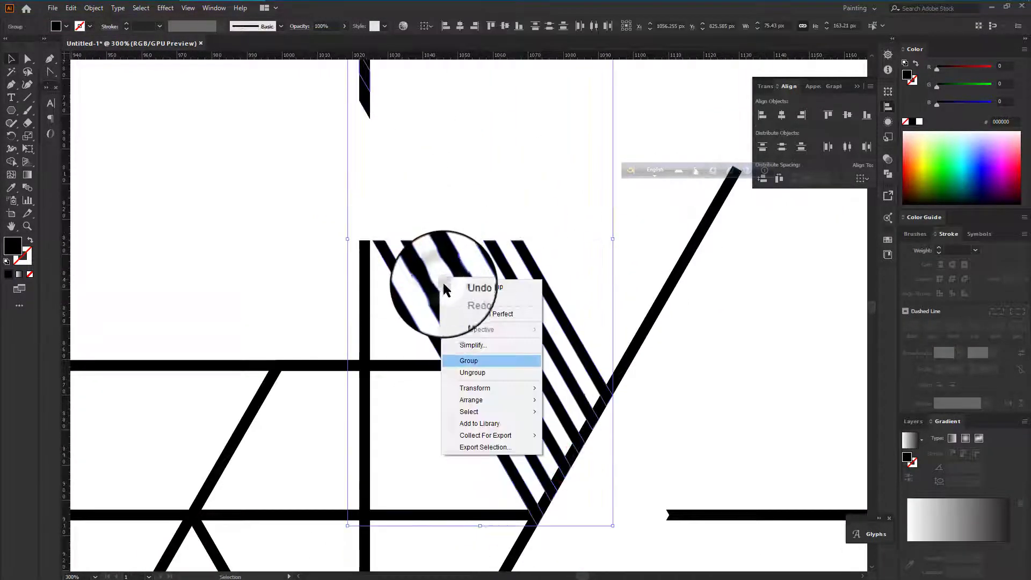
{"action": "left_click", "coordinate": [493, 369]}
{"action": "left_click", "coordinate": [289, 251]}
Try moving one line out of the striped section and undo the move.
{"action": "left_click_drag", "start_coordinate": [412, 311], "coordinate": [475, 297]}
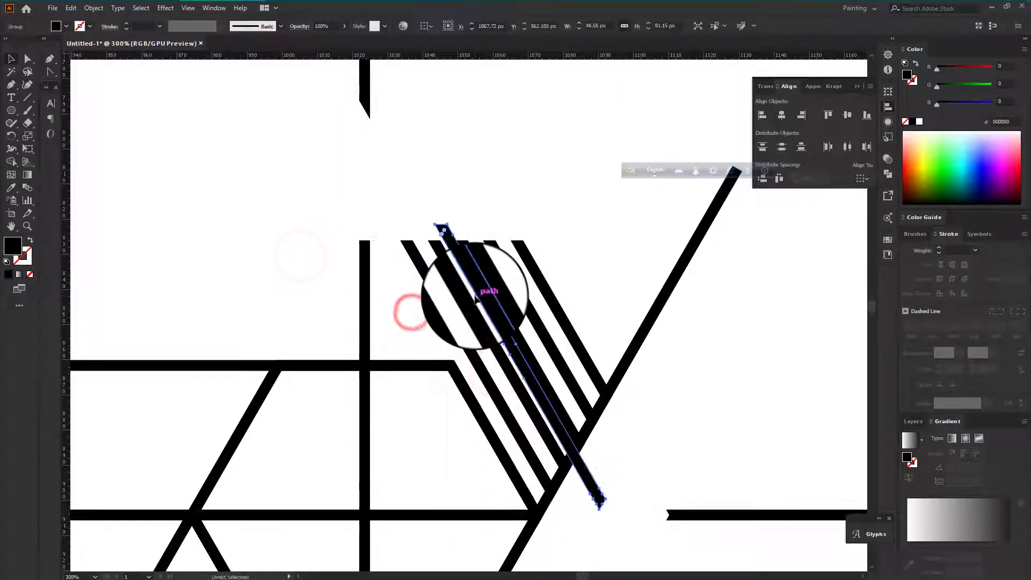
{"action": "key", "text": "ctrl+z"}
{"action": "left_click", "coordinate": [399, 309]}
{"action": "mouse_move", "coordinate": [392, 313]}
{"action": "left_mouse_down"}
{"action": "mouse_move", "coordinate": [553, 247]}
{"action": "mouse_move", "coordinate": [395, 281]}
{"action": "left_mouse_up"}
{"action": "scroll", "coordinate": [553, 248], "scroll_direction": "up", "scroll_amount": 4}
{"action": "scroll", "coordinate": [553, 247], "scroll_direction": "down", "scroll_amount": 8}
Delete the long upper piece of the vertical line above the striped section.
{"action": "left_click", "coordinate": [693, 333]}
{"action": "scroll", "coordinate": [693, 333], "scroll_direction": "up", "scroll_amount": 3}
{"action": "scroll", "coordinate": [324, 237], "scroll_direction": "up", "scroll_amount": 5}
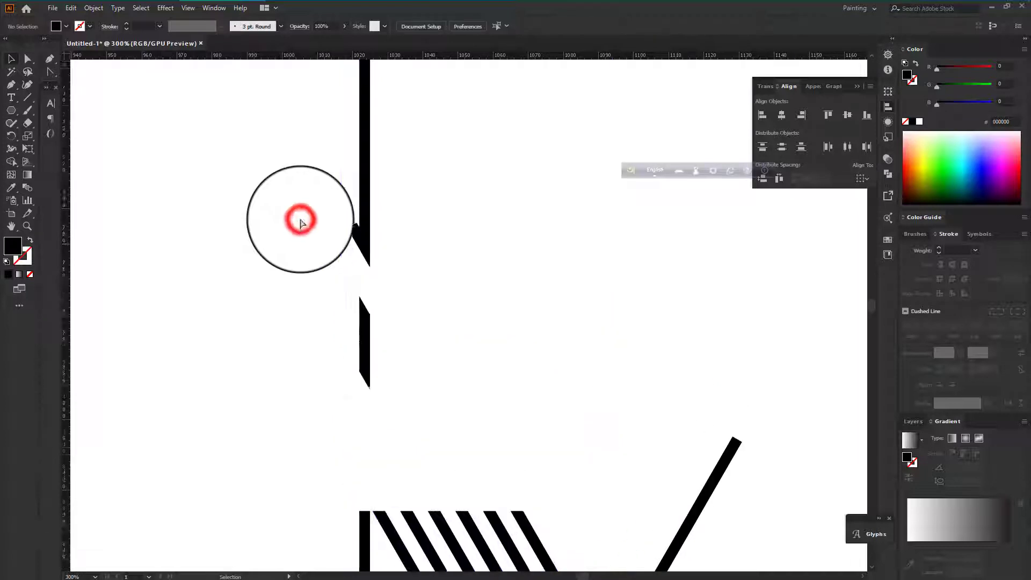
{"action": "scroll", "coordinate": [299, 218], "scroll_direction": "down", "scroll_amount": 4}
{"action": "right_click", "coordinate": [342, 300]}
{"action": "left_click", "coordinate": [479, 299]}
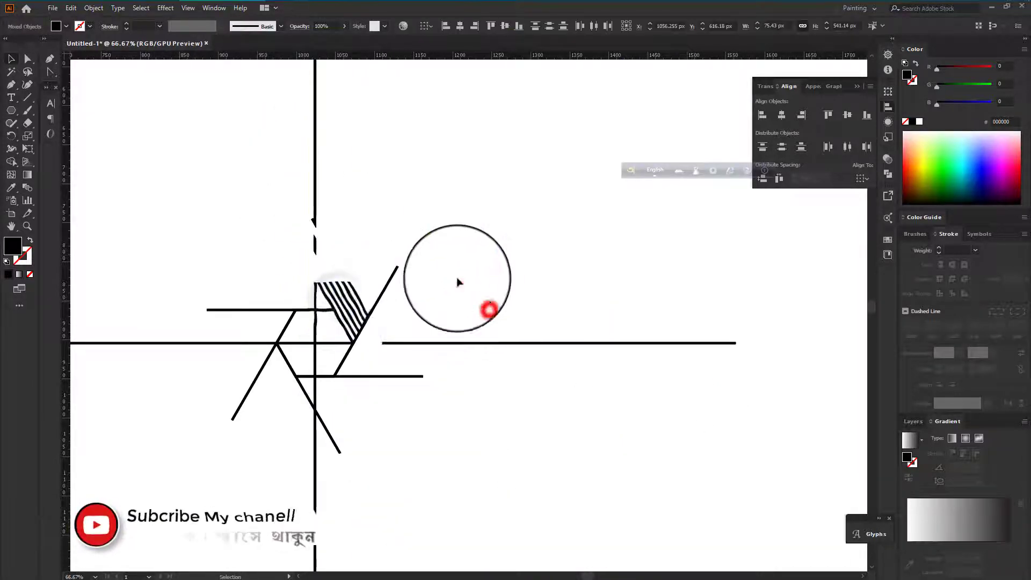
{"action": "left_click", "coordinate": [315, 173]}
{"action": "key", "text": "Delete"}
Ungroup the upper leftover line fragment above the stripes from its attached stripe.
{"action": "left_click_drag", "start_coordinate": [287, 178], "coordinate": [330, 272]}
{"action": "left_click", "coordinate": [433, 232]}
{"action": "right_click", "coordinate": [343, 288]}
{"action": "left_click", "coordinate": [452, 253]}
{"action": "right_click", "coordinate": [316, 221]}
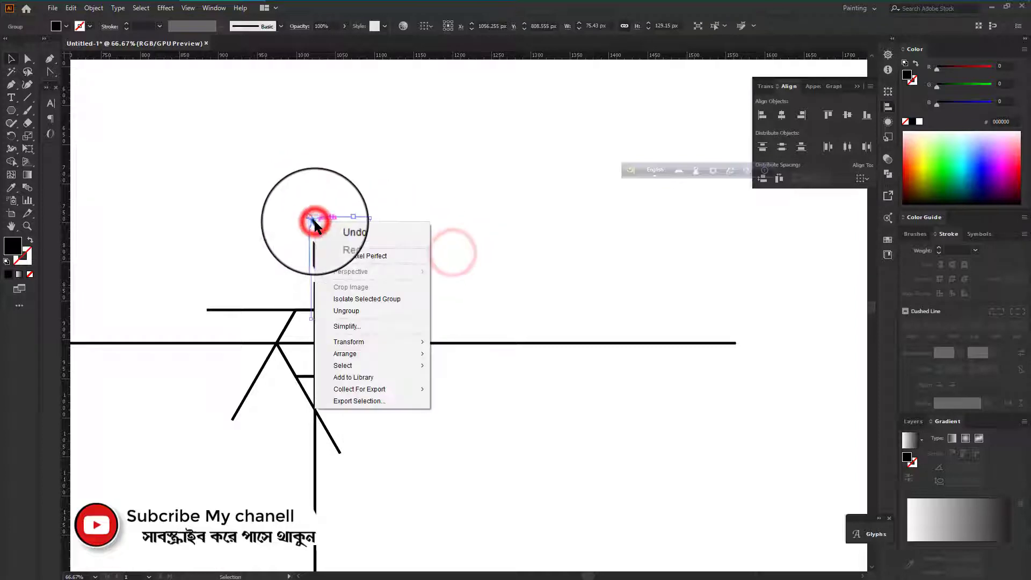
{"action": "left_click", "coordinate": [373, 314]}
{"action": "left_click", "coordinate": [436, 272]}
Ungroup the lower leftover fragment and remove both small fragments above the striped section.
{"action": "left_click_drag", "start_coordinate": [299, 200], "coordinate": [332, 253]}
{"action": "right_click", "coordinate": [314, 235]}
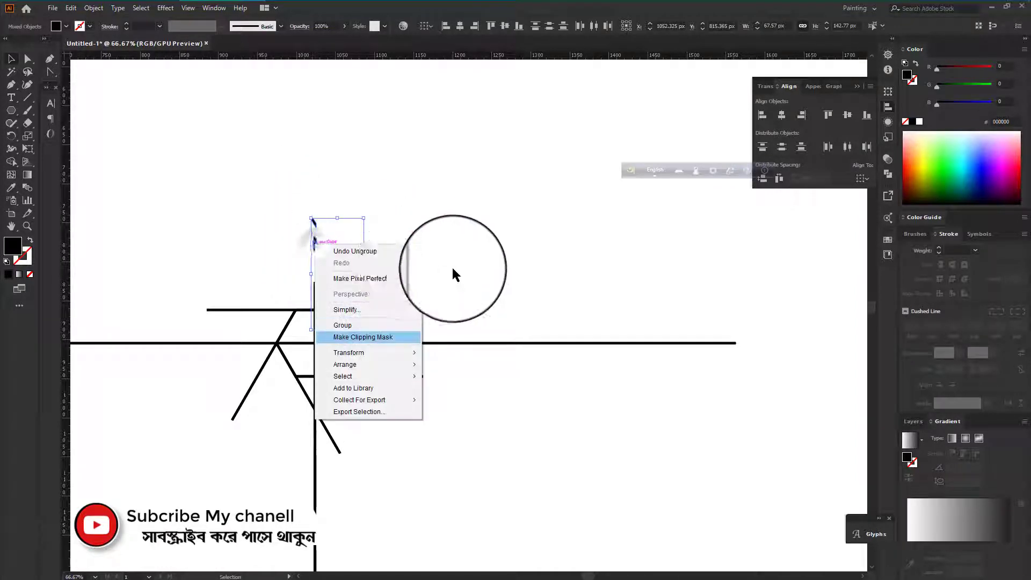
{"action": "left_click", "coordinate": [452, 267]}
{"action": "right_click", "coordinate": [315, 242]}
{"action": "left_click", "coordinate": [368, 331]}
{"action": "left_click", "coordinate": [443, 281]}
{"action": "right_click", "coordinate": [316, 245]}
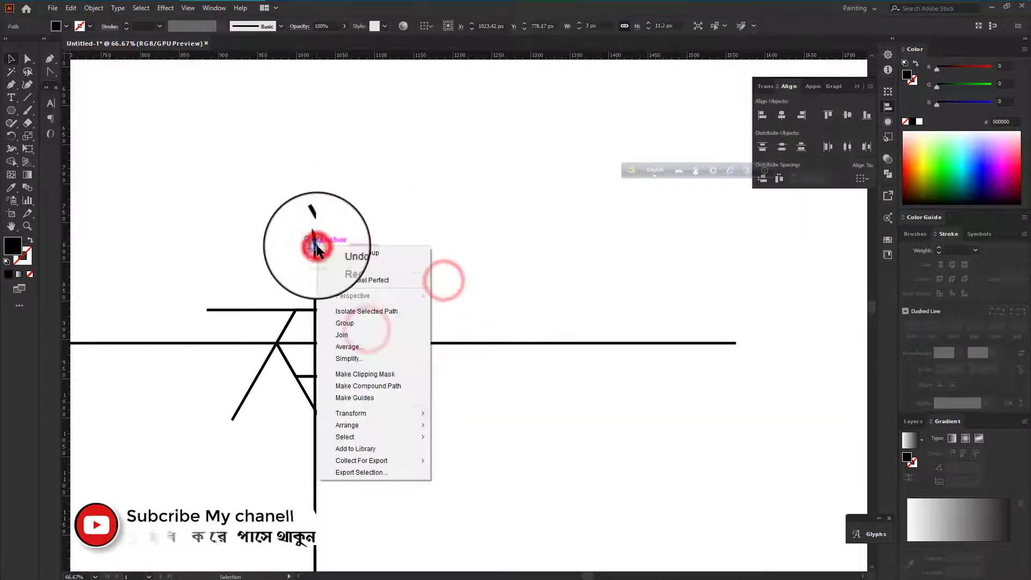
{"action": "left_click", "coordinate": [466, 298]}
{"action": "mouse_move", "coordinate": [303, 233]}
{"action": "left_mouse_down"}
{"action": "mouse_move", "coordinate": [318, 252]}
{"action": "mouse_move", "coordinate": [382, 223]}
{"action": "mouse_move", "coordinate": [390, 232]}
{"action": "left_mouse_up"}
{"action": "left_click", "coordinate": [292, 217]}
Group the trimmed diagonal stripes and rotate a copy around the crossing of the vertical and horizontal centre lines.
{"action": "scroll", "coordinate": [335, 311], "scroll_direction": "up", "scroll_amount": 5}
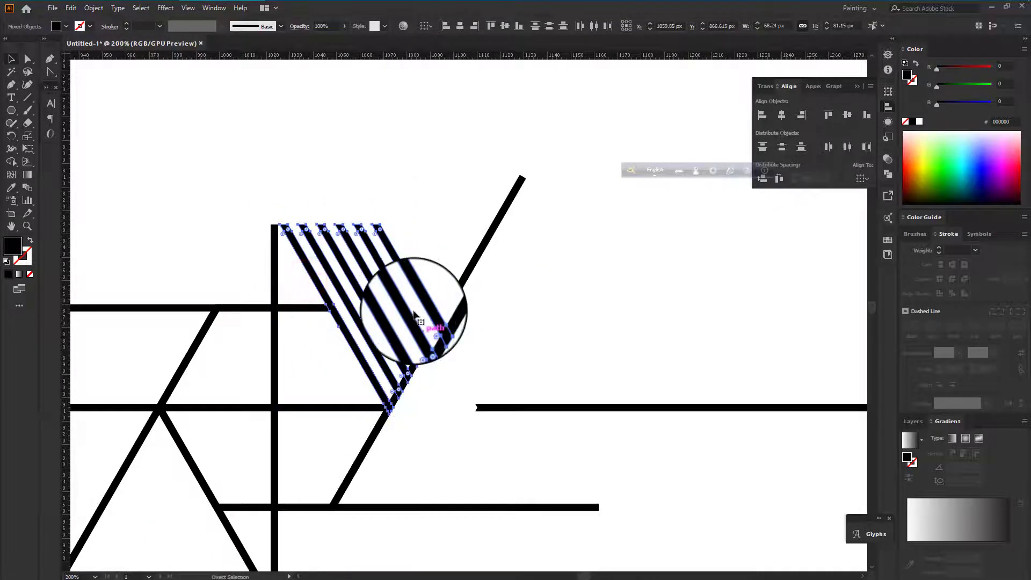
{"action": "key", "text": "ctrl+g"}
{"action": "key", "text": "r"}
{"action": "scroll", "coordinate": [275, 404], "scroll_direction": "down", "scroll_amount": 1}
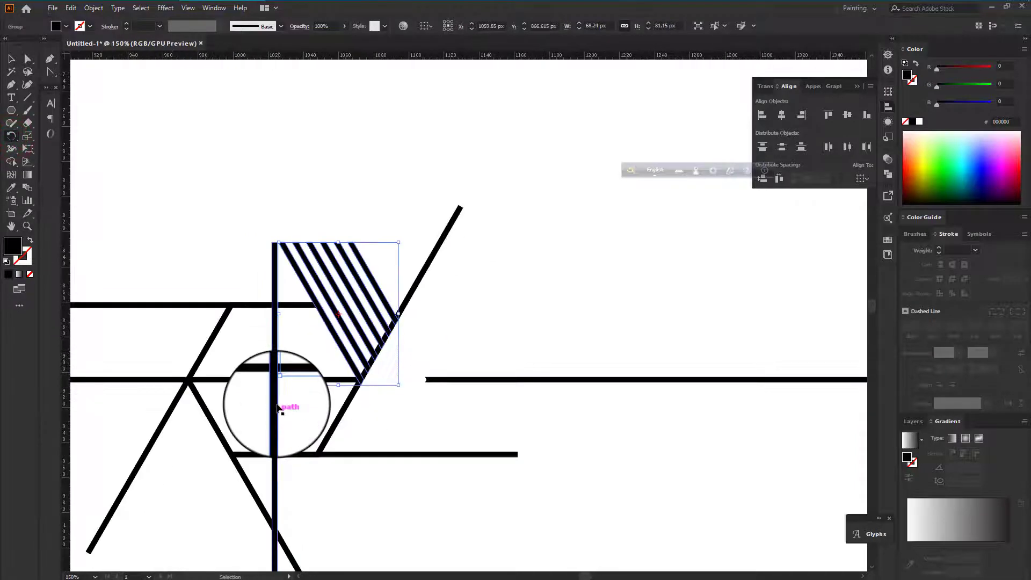
{"action": "key", "text": "ctrl+y"}
{"action": "scroll", "coordinate": [292, 364], "scroll_direction": "up", "scroll_amount": 4}
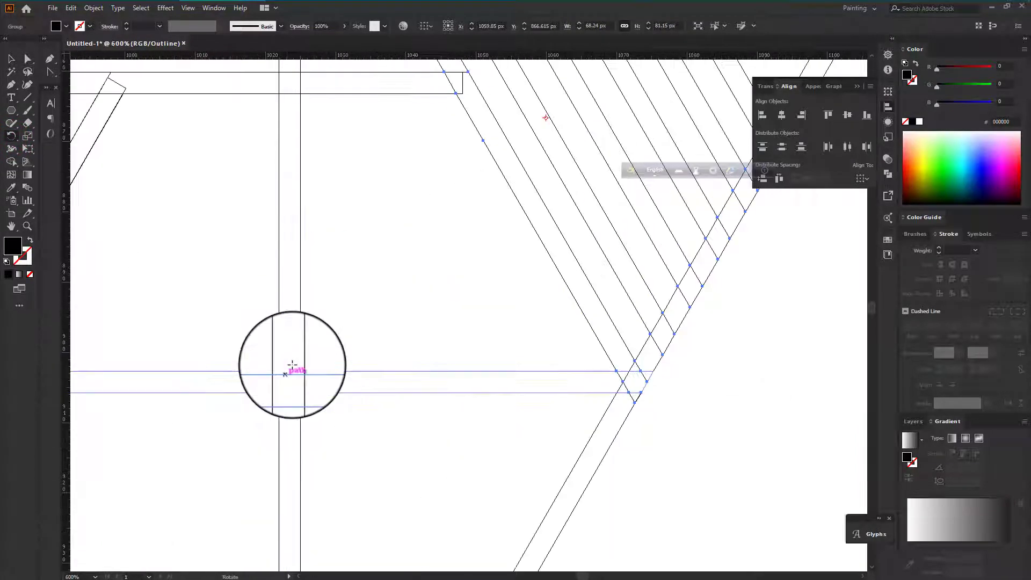
{"action": "scroll", "coordinate": [292, 365], "scroll_direction": "up", "scroll_amount": 4}
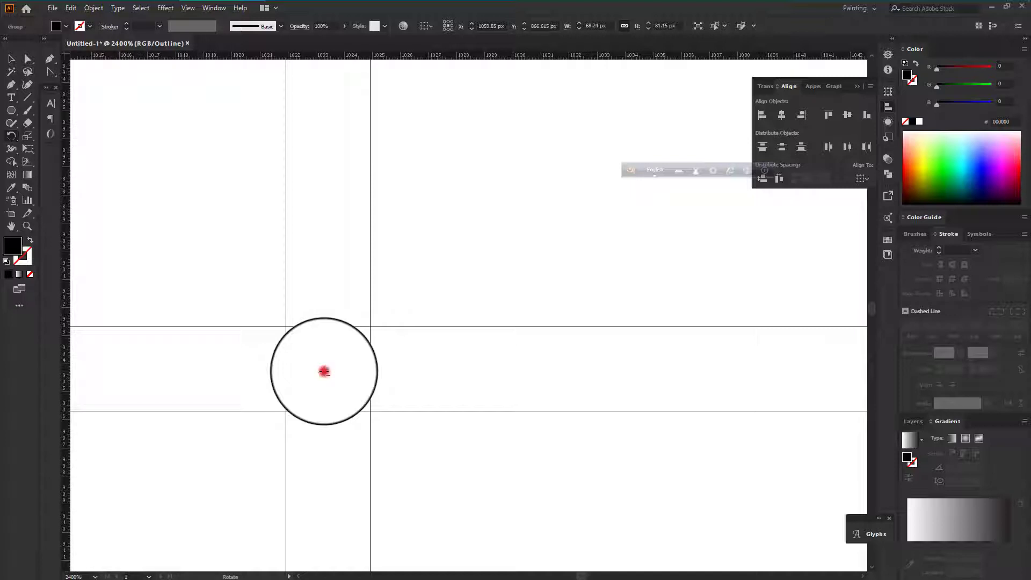
{"action": "left_click", "coordinate": [324, 372], "text": "alt"}
{"action": "left_click", "coordinate": [235, 430]}
Repeat the rotated copy until six striped segments form a closed hexagonal ring, then return to the filled preview.
{"action": "scroll", "coordinate": [316, 409], "scroll_direction": "down", "scroll_amount": 8}
{"action": "scroll", "coordinate": [323, 326], "scroll_direction": "up", "scroll_amount": 6}
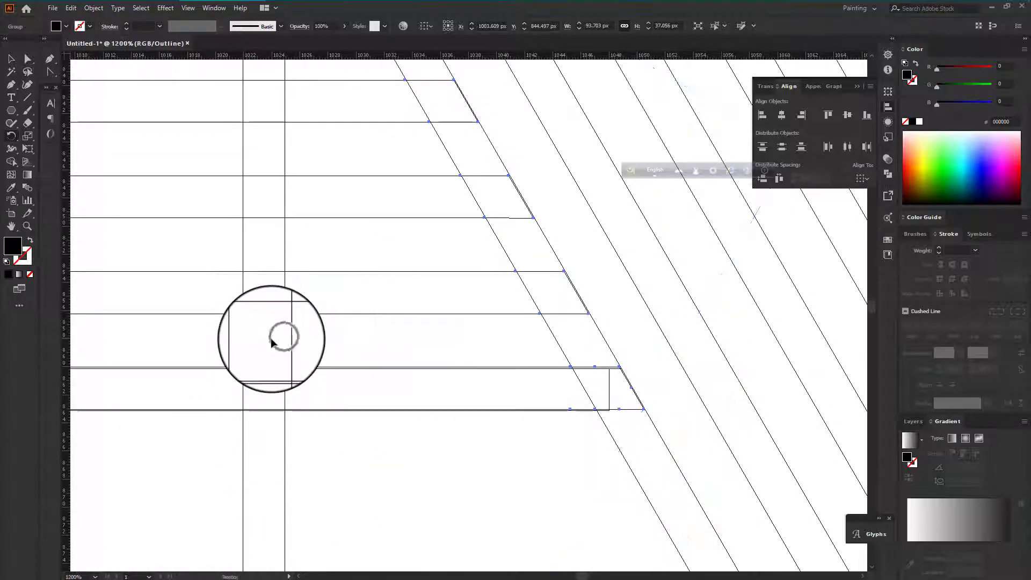
{"action": "scroll", "coordinate": [271, 343], "scroll_direction": "down", "scroll_amount": 5}
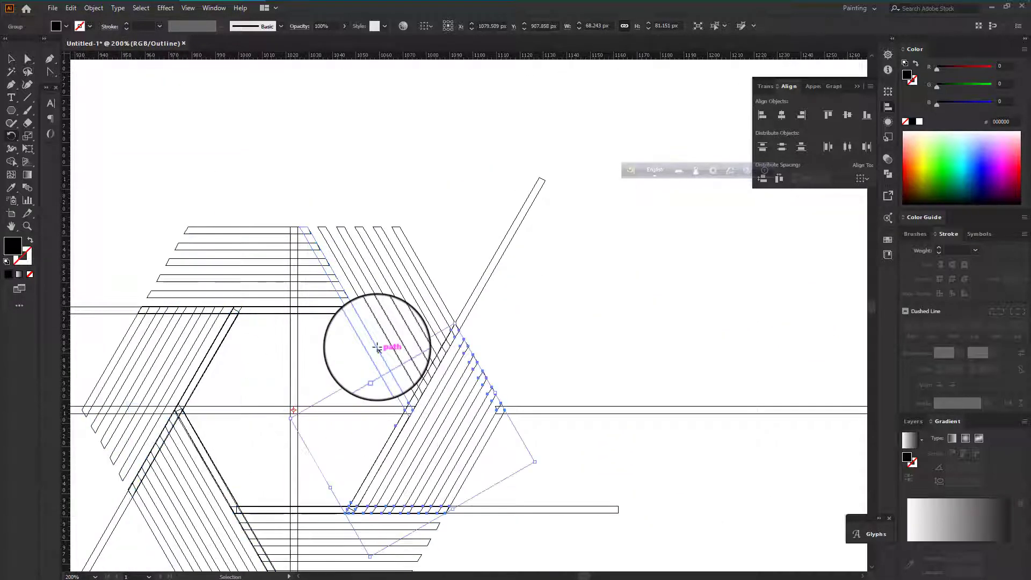
{"action": "left_click", "coordinate": [516, 305]}
{"action": "scroll", "coordinate": [528, 302], "scroll_direction": "down", "scroll_amount": 3}
{"action": "key", "text": "ctrl+y"}
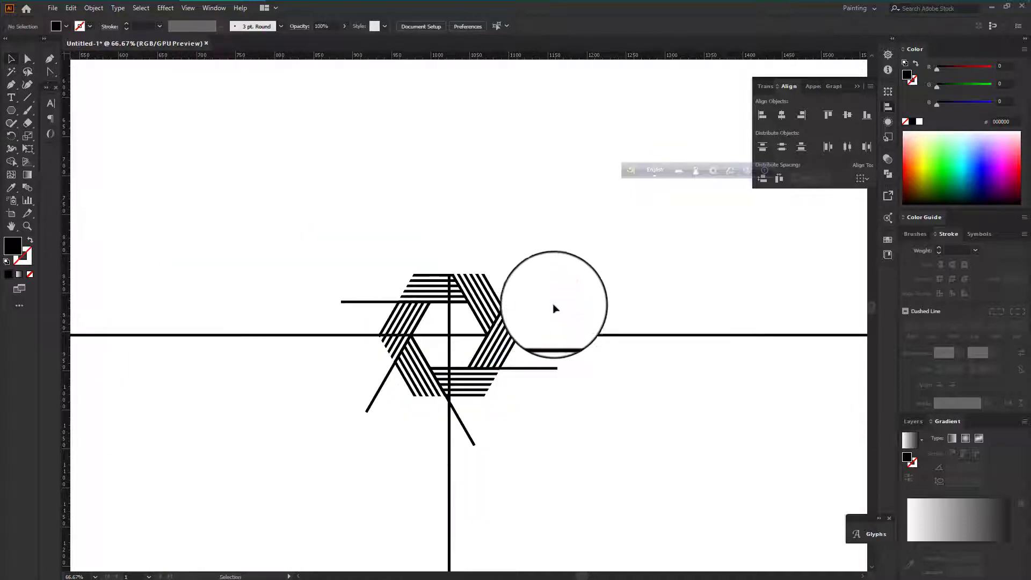
Delete the leftover construction lines crossing and sticking out of the striped hexagon ring.
{"action": "scroll", "coordinate": [548, 328], "scroll_direction": "down", "scroll_amount": 1}
{"action": "scroll", "coordinate": [543, 352], "scroll_direction": "up", "scroll_amount": 3}
{"action": "scroll", "coordinate": [542, 349], "scroll_direction": "down", "scroll_amount": 2}
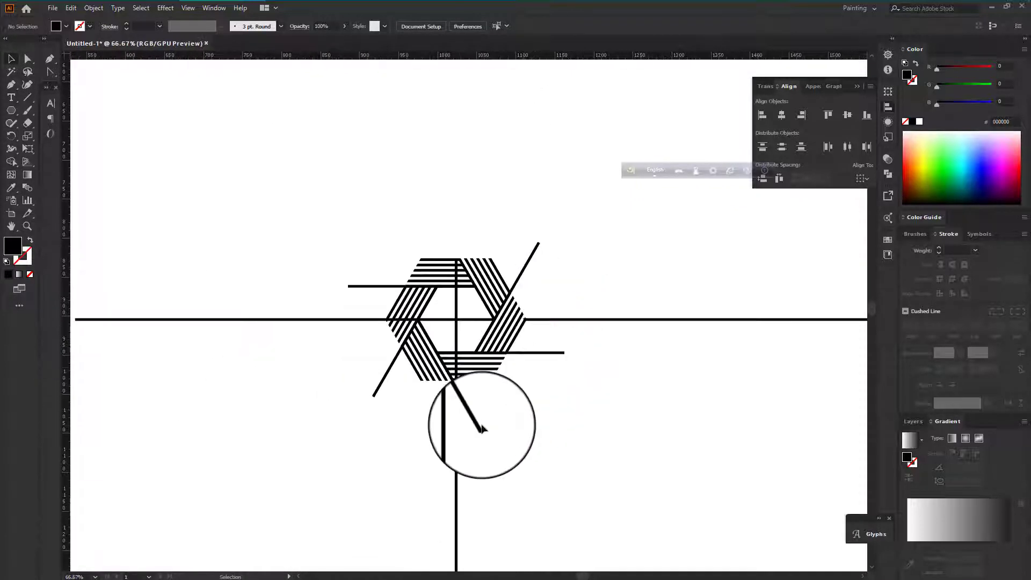
{"action": "left_click_drag", "start_coordinate": [655, 427], "coordinate": [595, 247]}
{"action": "key", "text": "Delete"}
{"action": "left_click_drag", "start_coordinate": [362, 285], "coordinate": [207, 287]}
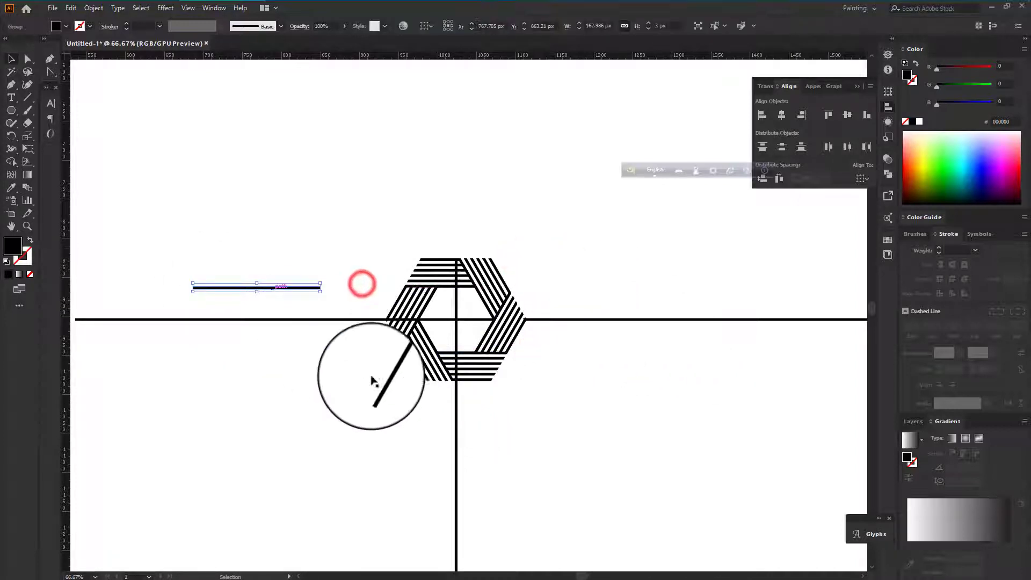
{"action": "key", "text": "Delete"}
{"action": "left_click_drag", "start_coordinate": [267, 267], "coordinate": [283, 374]}
{"action": "key", "text": "Delete"}
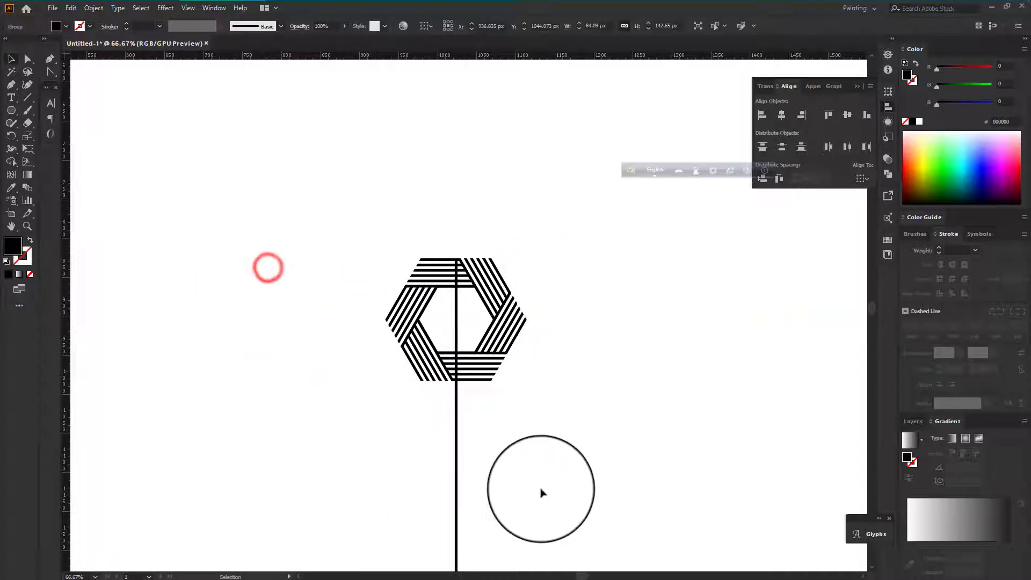
{"action": "left_click_drag", "start_coordinate": [541, 489], "coordinate": [438, 509]}
{"action": "key", "text": "Delete"}
Examine the cleaned-up striped hexagon ring at different magnifications.
{"action": "key", "text": "ctrl+plus"}
{"action": "key", "text": "ctrl+plus"}
{"action": "key", "text": "ctrl+plus"}
{"action": "key", "text": "ctrl+minus"}
{"action": "key", "text": "ctrl+minus"}
{"action": "key", "text": "ctrl+minus"}
{"action": "key", "text": "ctrl+plus"}
{"action": "key", "text": "ctrl+plus"}
{"action": "scroll", "coordinate": [146, 215], "scroll_direction": "up", "scroll_amount": 3}
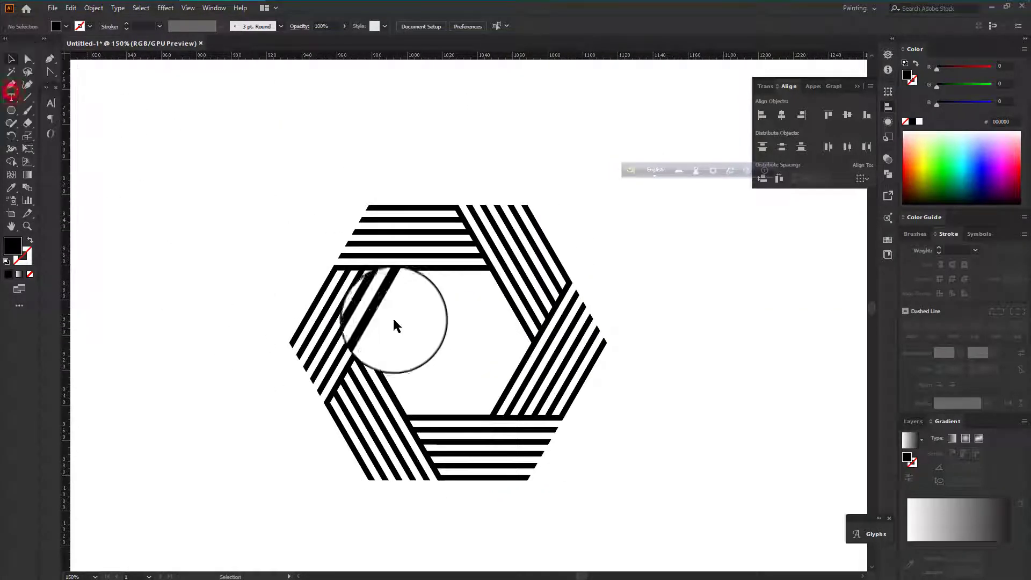
Add the point text "বাংলা" inside the hexagon's opening using Bangla keyboard input.
{"action": "left_click", "coordinate": [430, 338]}
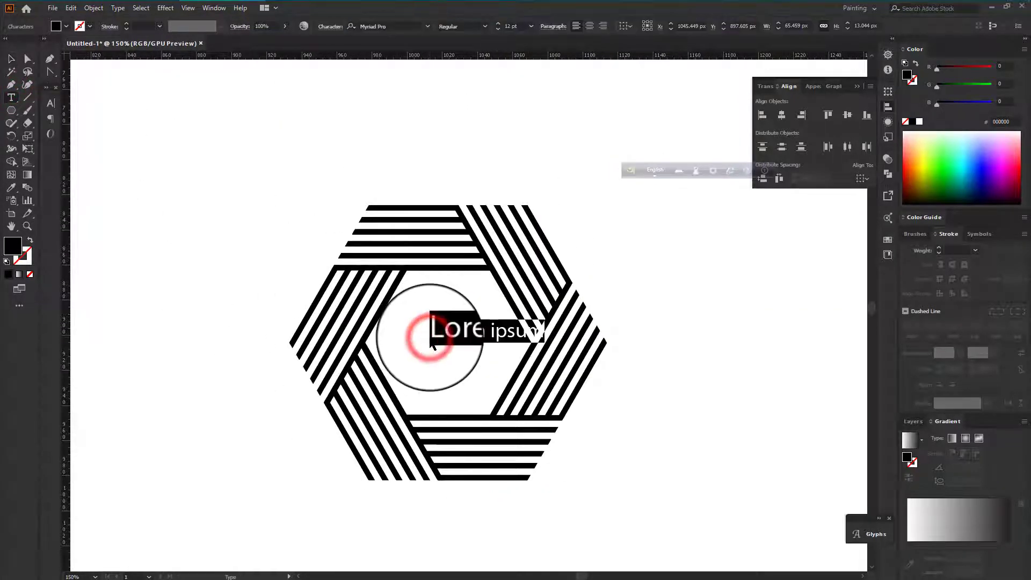
{"action": "left_click", "coordinate": [654, 171]}
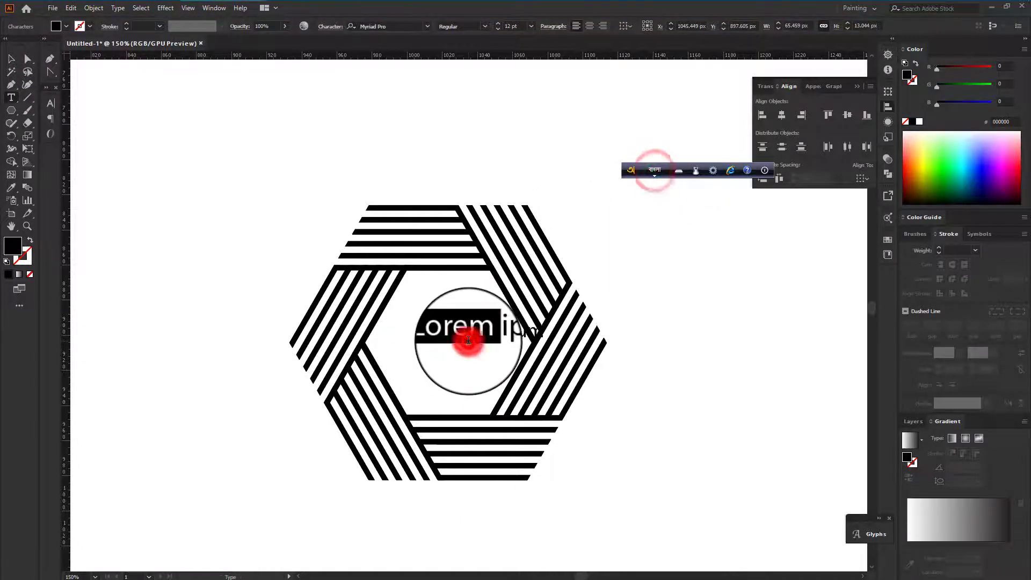
{"action": "type", "text": "A"}
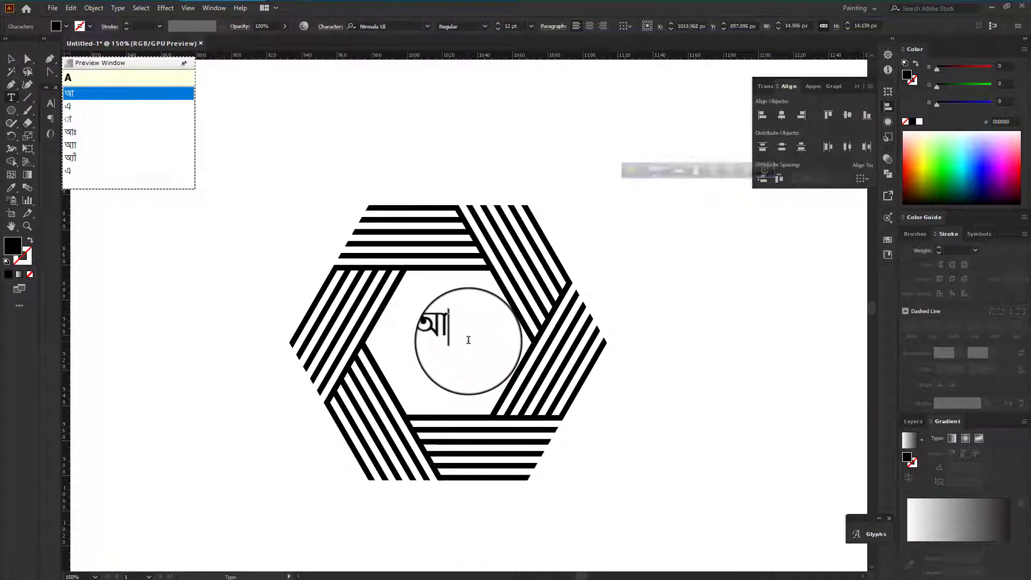
{"action": "type", "text": "A"}
{"action": "key", "text": "BackSpace"}
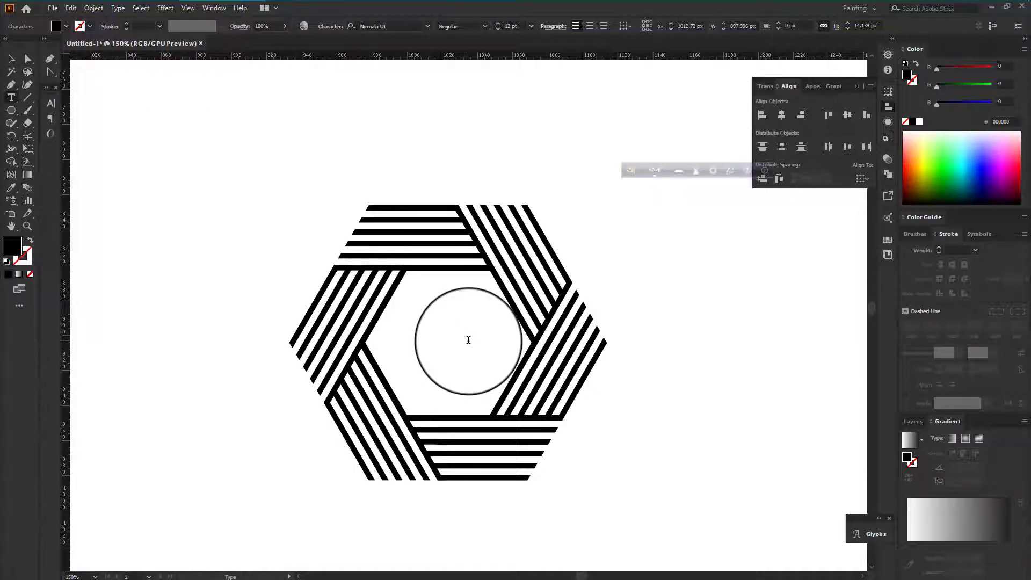
{"action": "left_click", "coordinate": [11, 59]}
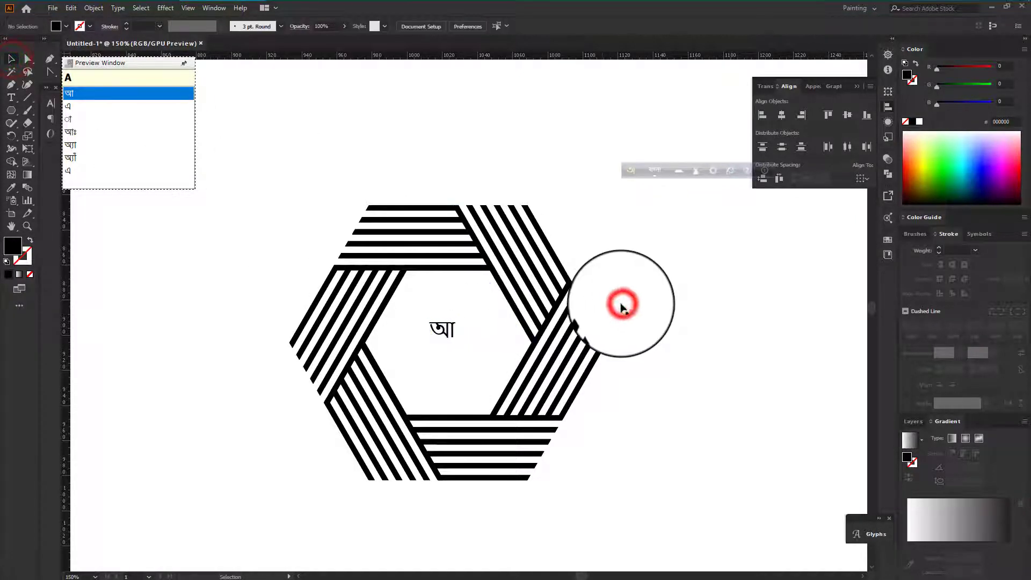
{"action": "double_click", "coordinate": [445, 330]}
{"action": "type", "text": "Bang"}
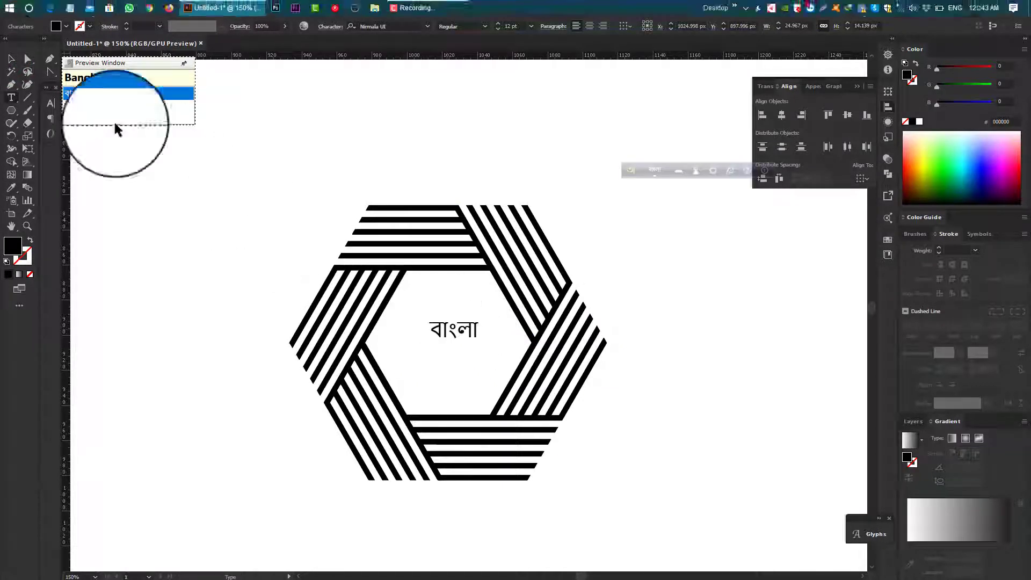
{"action": "left_click", "coordinate": [12, 59]}
Reposition the Bangla text inside the hexagon and set its font to Durbar.
{"action": "scroll", "coordinate": [436, 357], "scroll_direction": "up", "scroll_amount": 3}
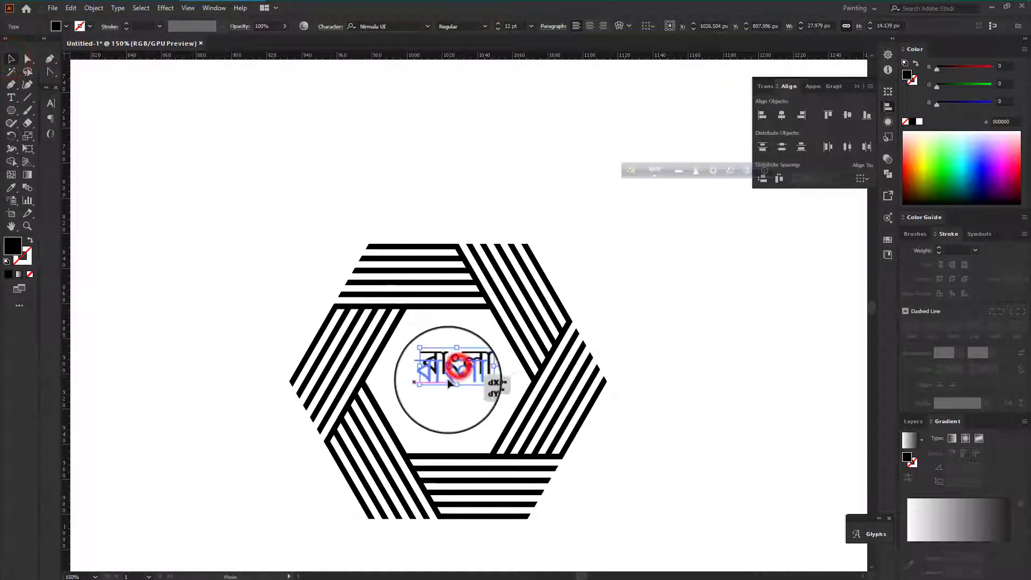
{"action": "left_click_drag", "start_coordinate": [448, 380], "coordinate": [447, 379]}
{"action": "scroll", "coordinate": [447, 379], "scroll_direction": "up", "scroll_amount": 1}
{"action": "left_click", "coordinate": [428, 27]}
{"action": "scroll", "coordinate": [428, 148], "scroll_direction": "down", "scroll_amount": 1}
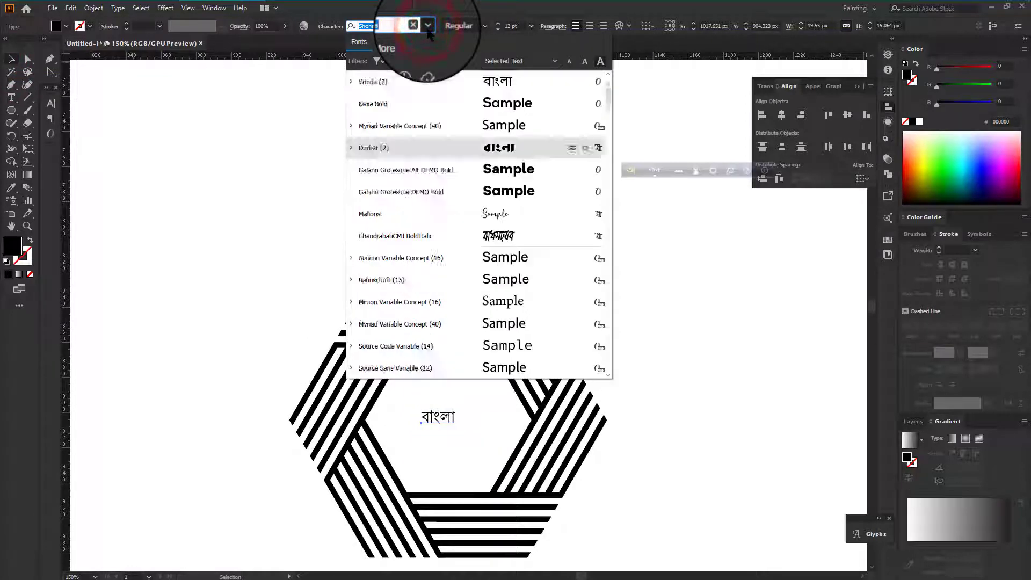
{"action": "left_click", "coordinate": [510, 145]}
{"action": "scroll", "coordinate": [483, 272], "scroll_direction": "down", "scroll_amount": 7}
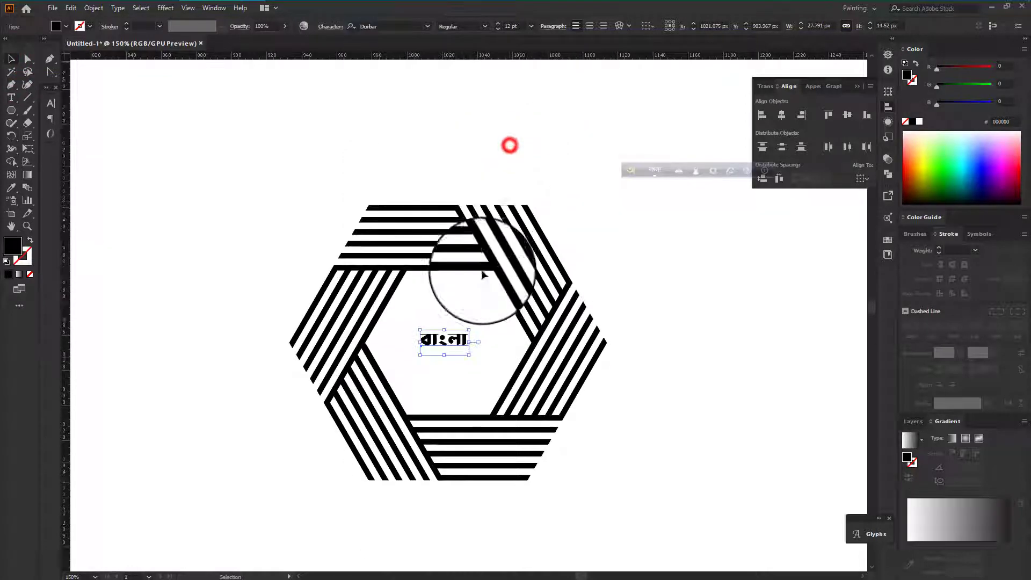
Enlarge the Bangla text to about 30 pt and place it in the middle of the hexagon's opening.
{"action": "left_click_drag", "start_coordinate": [467, 342], "coordinate": [507, 362]}
{"action": "left_click_drag", "start_coordinate": [471, 323], "coordinate": [480, 327]}
{"action": "scroll", "coordinate": [480, 328], "scroll_direction": "up", "scroll_amount": 1}
{"action": "scroll", "coordinate": [487, 328], "scroll_direction": "down", "scroll_amount": 8}
{"action": "scroll", "coordinate": [538, 321], "scroll_direction": "up", "scroll_amount": 4}
{"action": "scroll", "coordinate": [560, 317], "scroll_direction": "down", "scroll_amount": 1}
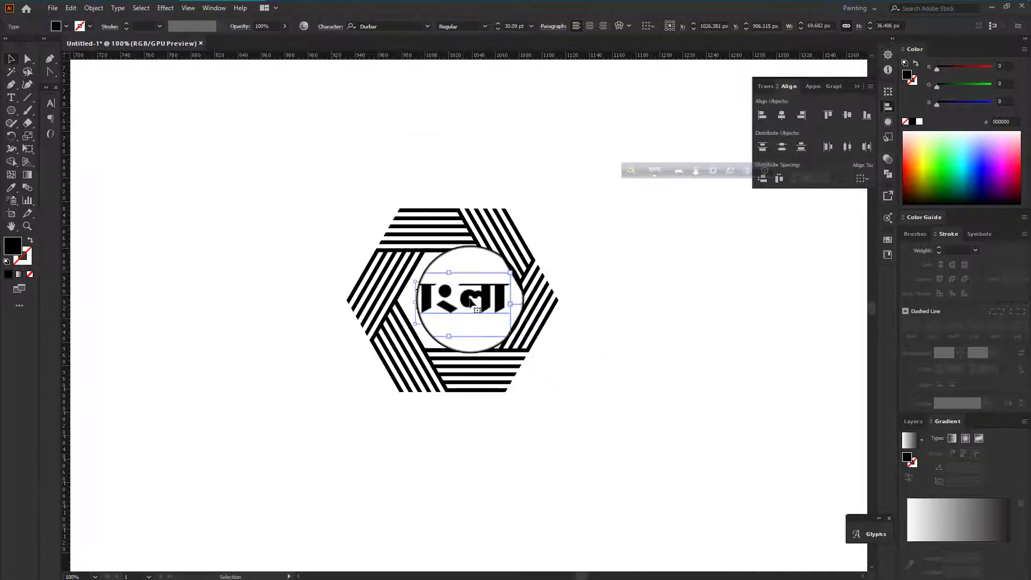
{"action": "scroll", "coordinate": [470, 302], "scroll_direction": "up", "scroll_amount": 1}
{"action": "scroll", "coordinate": [471, 303], "scroll_direction": "down", "scroll_amount": 1}
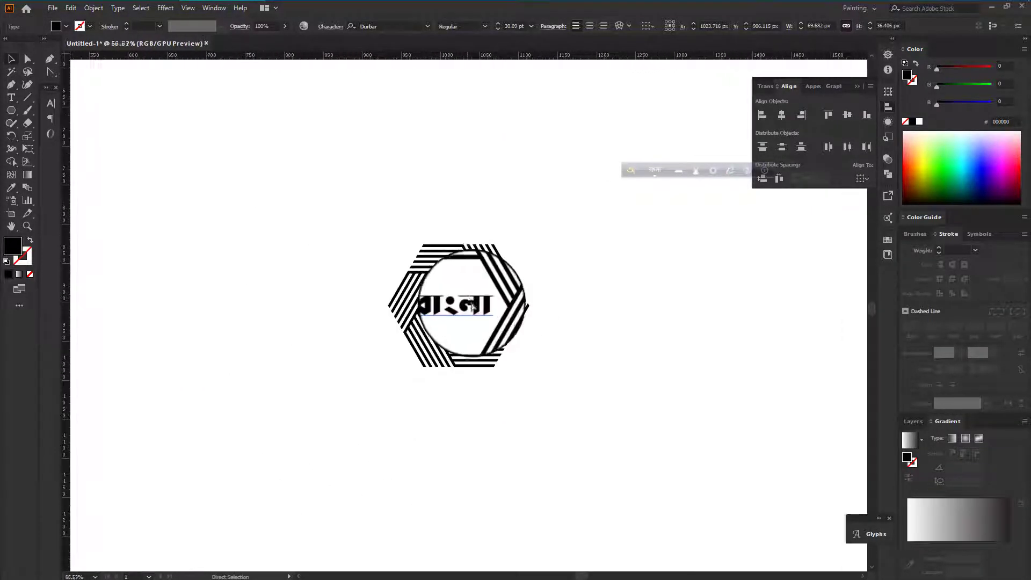
Move the Bangla text out of the hexagon to the empty area on its right.
{"action": "scroll", "coordinate": [471, 304], "scroll_direction": "up", "scroll_amount": 3}
{"action": "left_click_drag", "start_coordinate": [477, 317], "coordinate": [818, 342]}
{"action": "left_click_drag", "start_coordinate": [237, 110], "coordinate": [610, 480]}
{"action": "scroll", "coordinate": [617, 435], "scroll_direction": "down", "scroll_amount": 2}
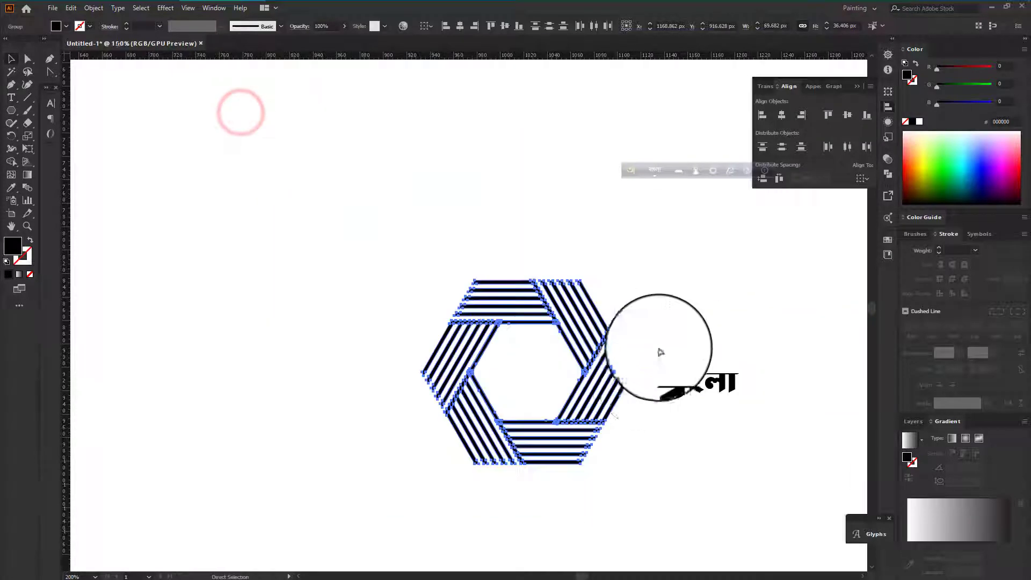
{"action": "left_click", "coordinate": [666, 329]}
{"action": "scroll", "coordinate": [667, 329], "scroll_direction": "up", "scroll_amount": 1}
{"action": "left_click_drag", "start_coordinate": [658, 446], "coordinate": [750, 308]}
{"action": "scroll", "coordinate": [684, 289], "scroll_direction": "down", "scroll_amount": 1}
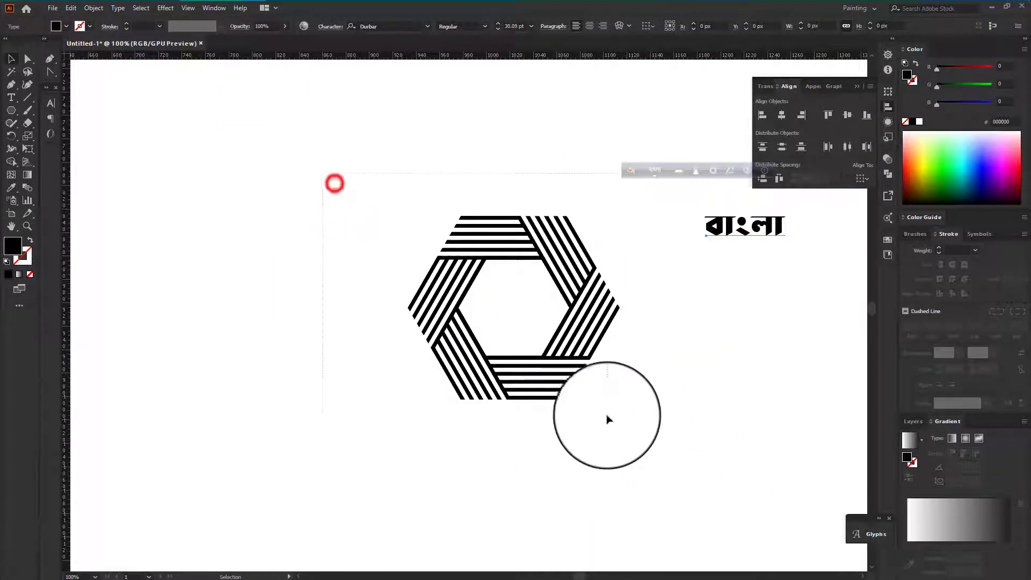
Group the six striped segments of the hexagon ring into one object.
{"action": "left_click_drag", "start_coordinate": [607, 419], "coordinate": [622, 426]}
{"action": "left_click", "coordinate": [686, 362]}
{"action": "scroll", "coordinate": [686, 362], "scroll_direction": "up", "scroll_amount": 2}
{"action": "left_click_drag", "start_coordinate": [366, 225], "coordinate": [477, 341]}
{"action": "scroll", "coordinate": [476, 341], "scroll_direction": "down", "scroll_amount": 5}
{"action": "scroll", "coordinate": [476, 341], "scroll_direction": "up", "scroll_amount": 2}
Move the text back into the ring and align the two objects on their horizontal and vertical centres.
{"action": "left_click", "coordinate": [497, 368]}
{"action": "left_click_drag", "start_coordinate": [566, 320], "coordinate": [450, 333]}
{"action": "left_click", "coordinate": [474, 320]}
{"action": "left_click_drag", "start_coordinate": [374, 325], "coordinate": [521, 393]}
{"action": "scroll", "coordinate": [459, 346], "scroll_direction": "up", "scroll_amount": 3}
{"action": "left_click", "coordinate": [782, 114]}
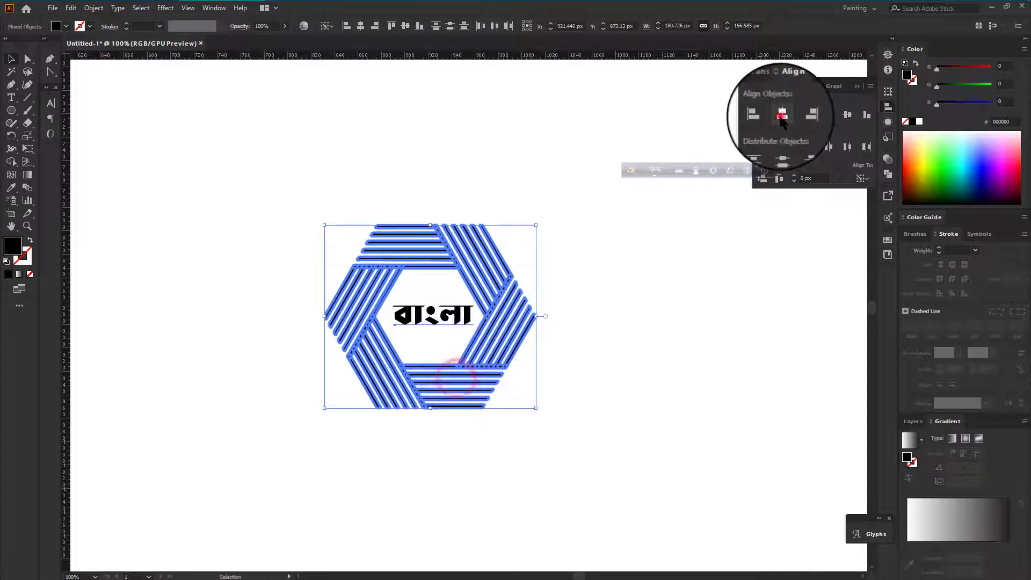
{"action": "left_click", "coordinate": [847, 115]}
{"action": "left_click", "coordinate": [663, 327]}
{"action": "scroll", "coordinate": [664, 327], "scroll_direction": "down", "scroll_amount": 1}
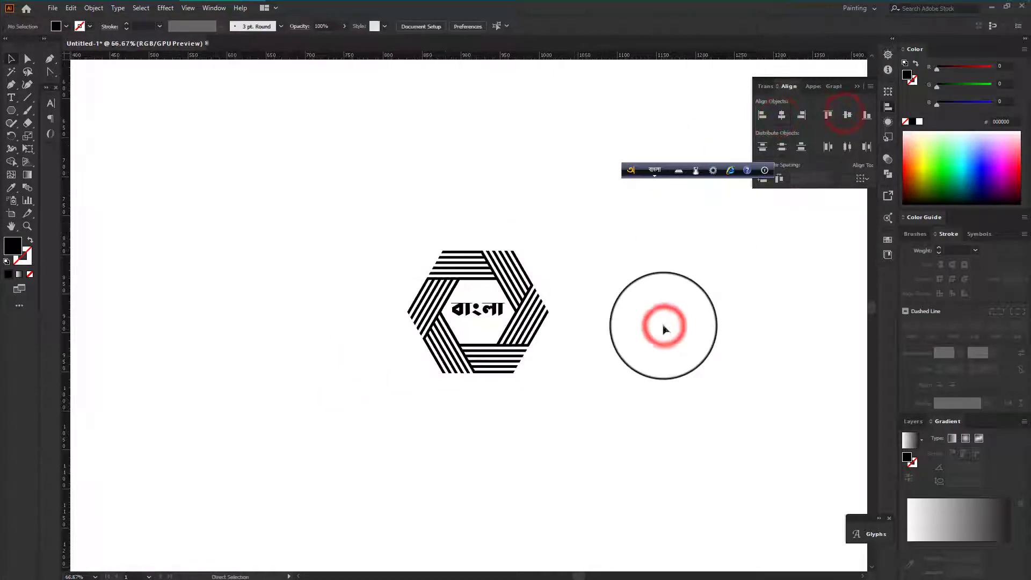
Convert the Bangla text to outlines and fill it with green 00cb19.
{"action": "scroll", "coordinate": [309, 339], "scroll_direction": "up", "scroll_amount": 2}
{"action": "scroll", "coordinate": [337, 330], "scroll_direction": "down", "scroll_amount": 1}
{"action": "scroll", "coordinate": [341, 338], "scroll_direction": "down", "scroll_amount": 2}
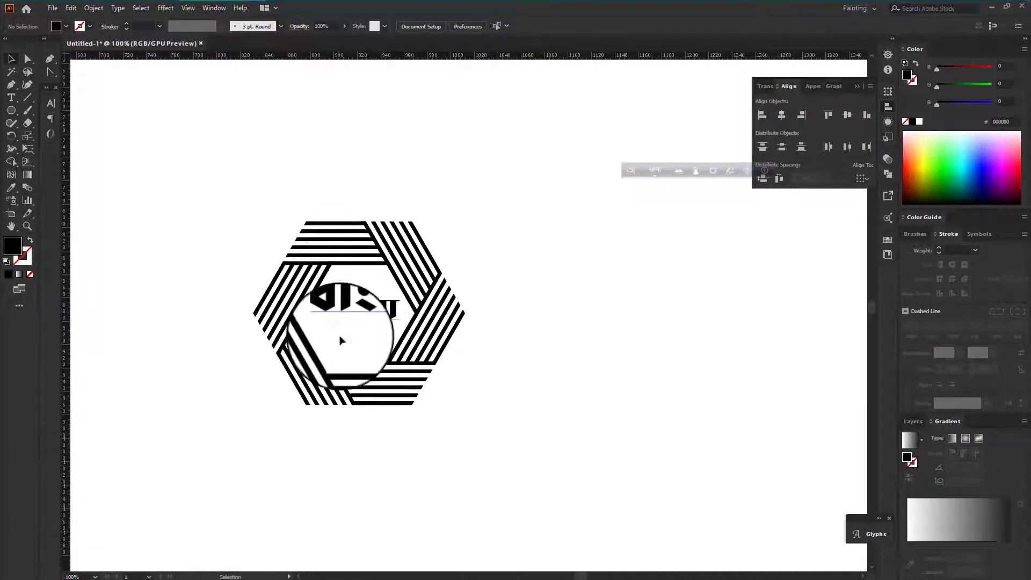
{"action": "right_click", "coordinate": [365, 304]}
{"action": "left_click", "coordinate": [430, 374]}
{"action": "left_click", "coordinate": [947, 164]}
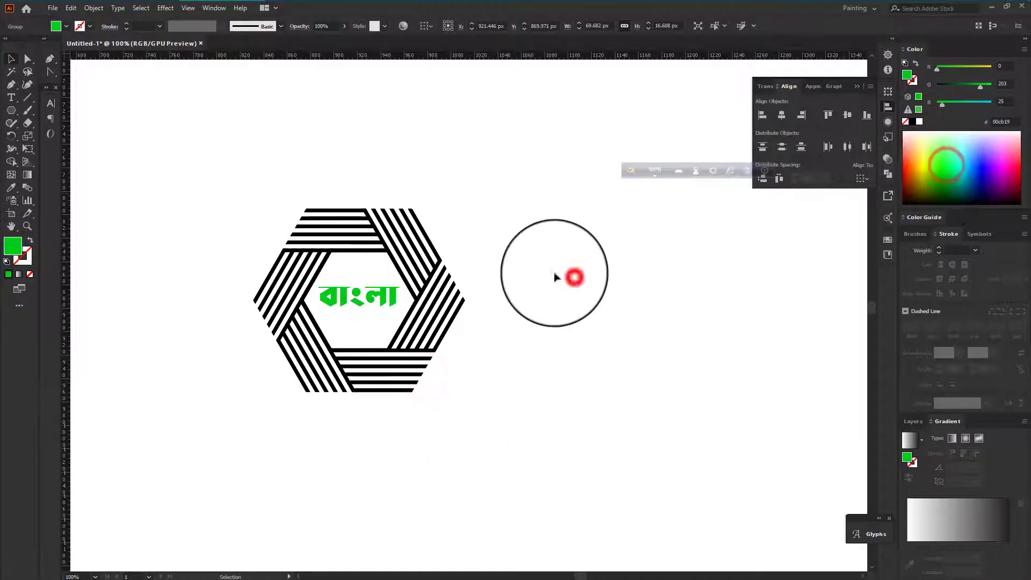
Fill both the hexagon ring and the outlined Bangla text with yellow ffda37.
{"action": "left_click_drag", "start_coordinate": [256, 221], "coordinate": [501, 399]}
{"action": "mouse_move", "coordinate": [933, 155]}
{"action": "left_mouse_down"}
{"action": "mouse_move", "coordinate": [921, 174]}
{"action": "mouse_move", "coordinate": [918, 157]}
{"action": "left_mouse_up"}
{"action": "left_click", "coordinate": [582, 230]}
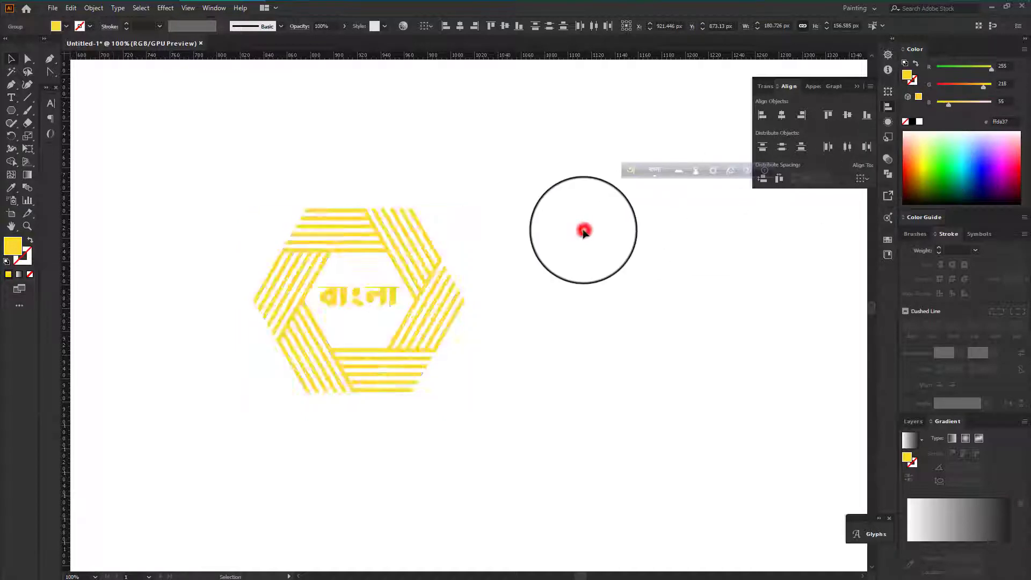
Draw a 2000 × 2000 px rectangle that covers the whole artboard.
{"action": "right_click", "coordinate": [12, 110]}
{"action": "left_click", "coordinate": [55, 109]}
{"action": "scroll", "coordinate": [81, 114], "scroll_direction": "down", "scroll_amount": 6}
{"action": "scroll", "coordinate": [132, 136], "scroll_direction": "up", "scroll_amount": 2}
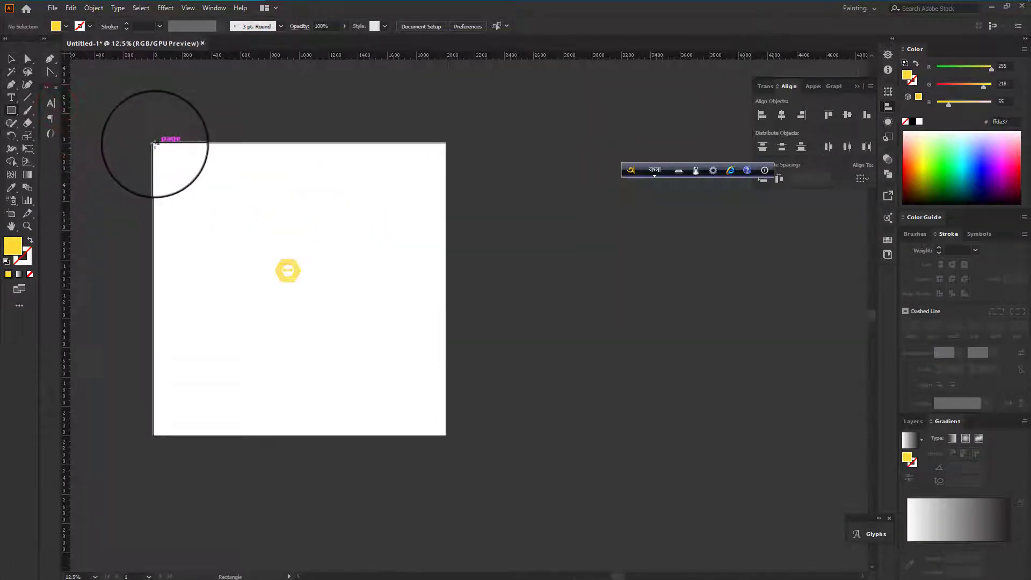
{"action": "left_click_drag", "start_coordinate": [367, 372], "coordinate": [446, 435]}
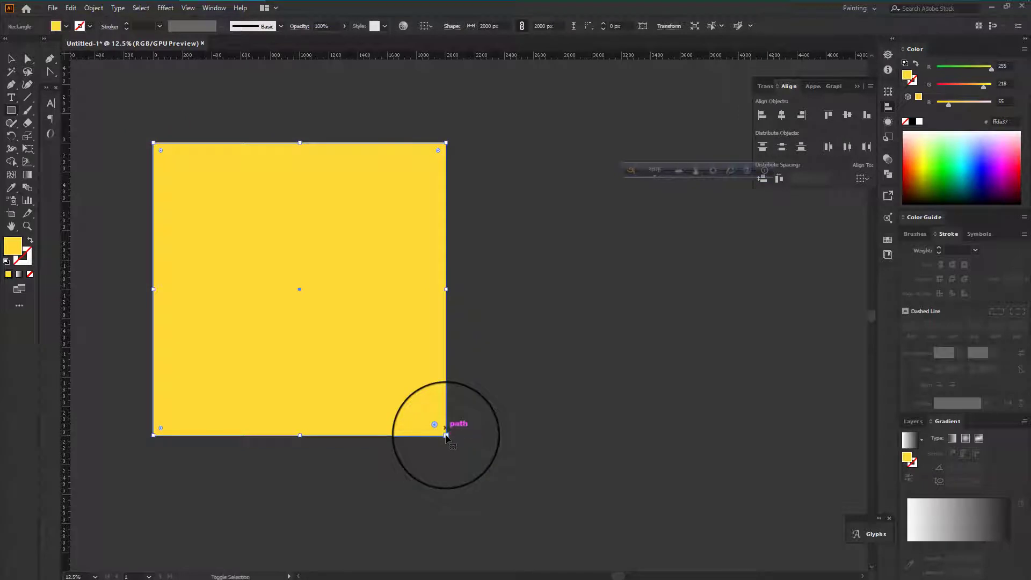
{"action": "scroll", "coordinate": [446, 436], "scroll_direction": "up", "scroll_amount": 1}
{"action": "scroll", "coordinate": [437, 398], "scroll_direction": "down", "scroll_amount": 5}
{"action": "scroll", "coordinate": [437, 396], "scroll_direction": "up", "scroll_amount": 3}
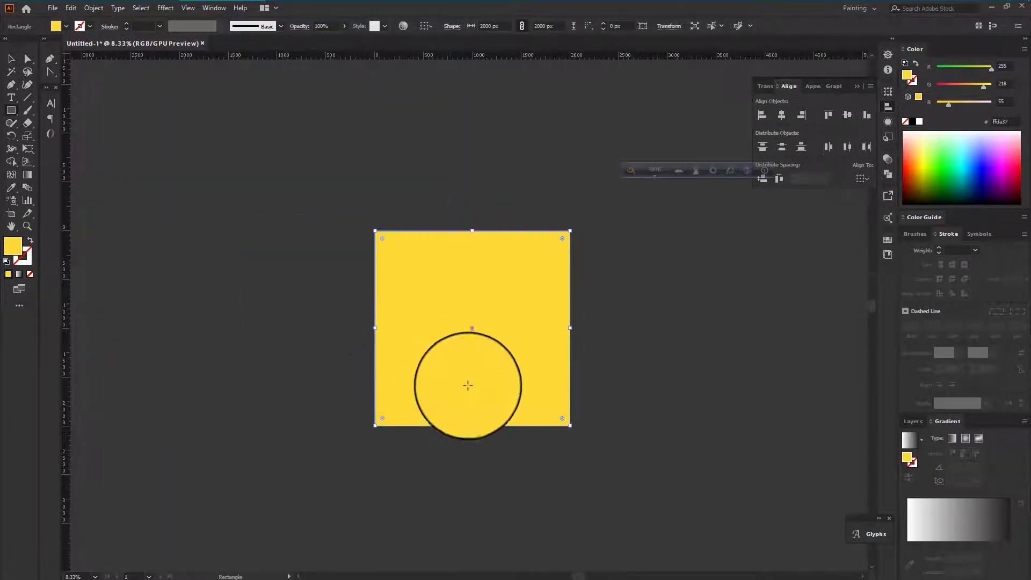
Send the artboard-sized rectangle behind the logo and fill it with near-black 070300.
{"action": "key", "text": "v"}
{"action": "left_click", "coordinate": [12, 61]}
{"action": "left_click", "coordinate": [655, 170]}
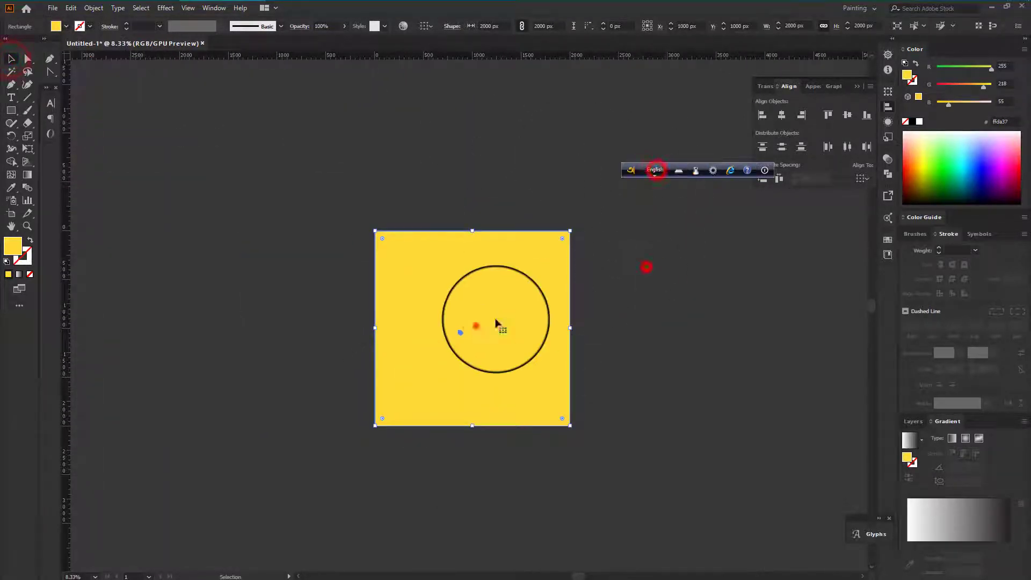
{"action": "right_click", "coordinate": [527, 322]}
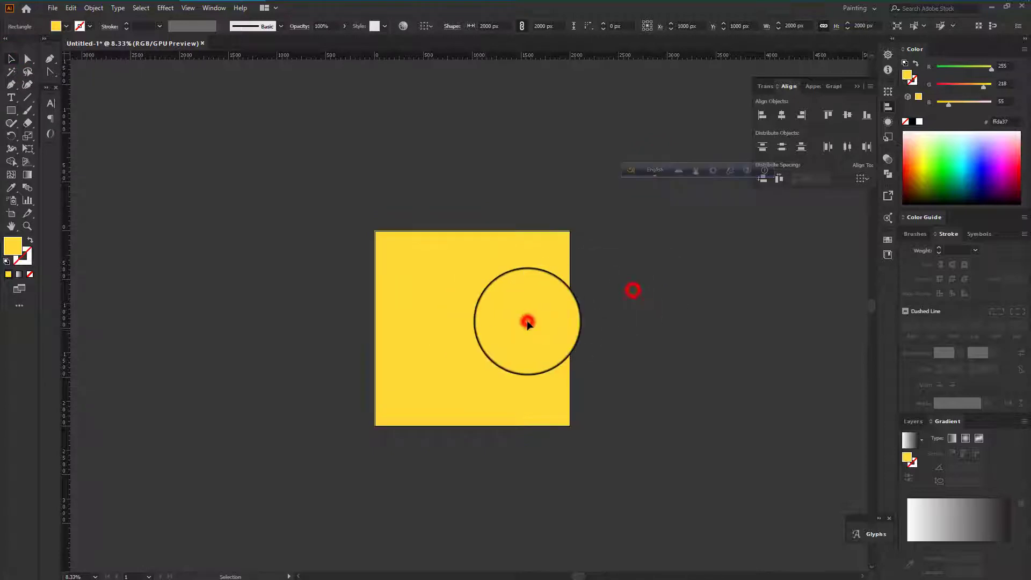
{"action": "left_click", "coordinate": [701, 537]}
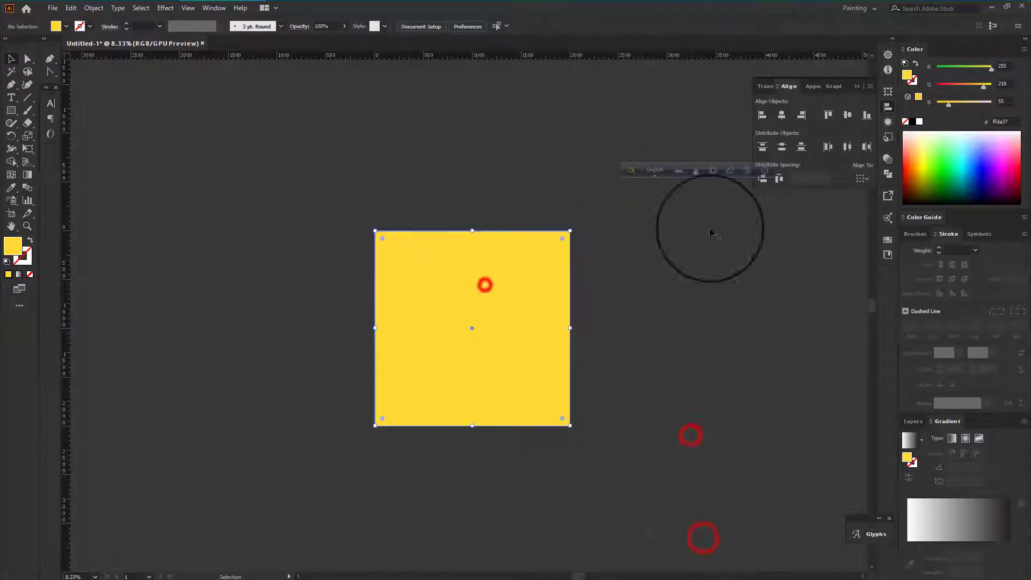
{"action": "left_click", "coordinate": [513, 323]}
{"action": "left_click", "coordinate": [608, 305]}
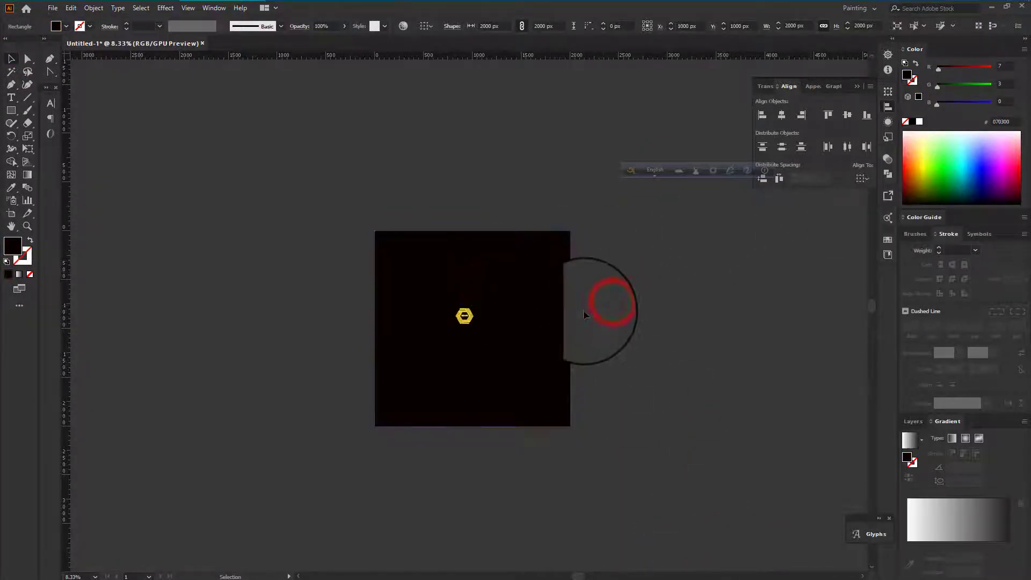
Change the background rectangle's fill to a dark grey swatch.
{"action": "scroll", "coordinate": [583, 310], "scroll_direction": "up", "scroll_amount": 3}
{"action": "scroll", "coordinate": [585, 315], "scroll_direction": "down", "scroll_amount": 2}
{"action": "scroll", "coordinate": [440, 299], "scroll_direction": "up", "scroll_amount": 1}
{"action": "left_click", "coordinate": [429, 295]}
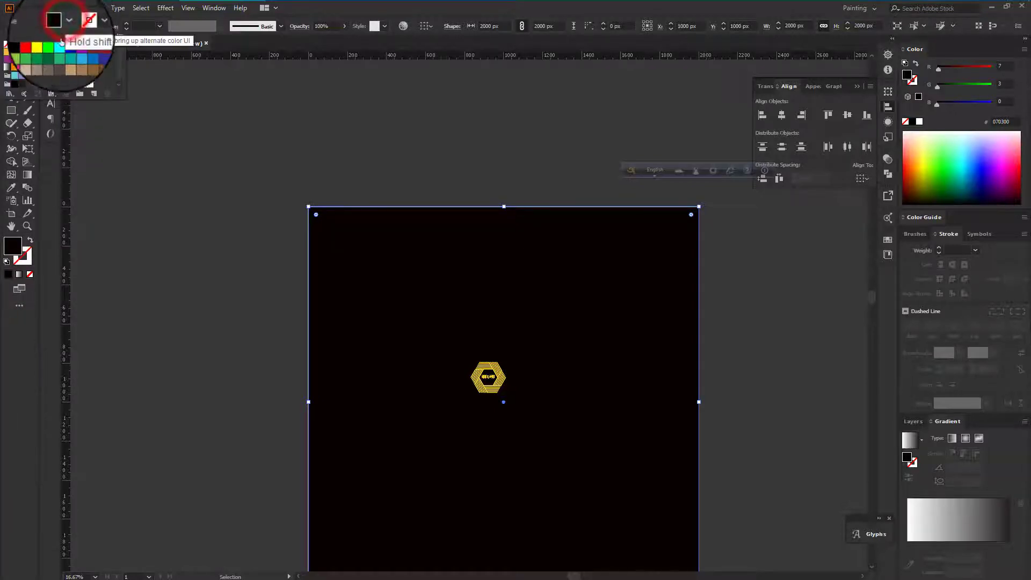
{"action": "left_click", "coordinate": [52, 84]}
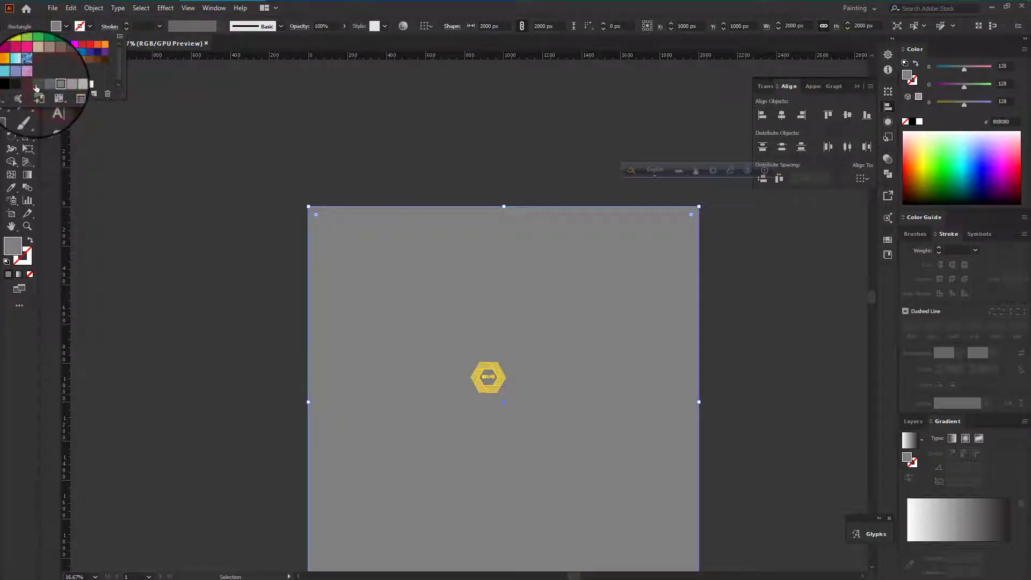
{"action": "left_click", "coordinate": [38, 84]}
{"action": "left_click", "coordinate": [28, 86]}
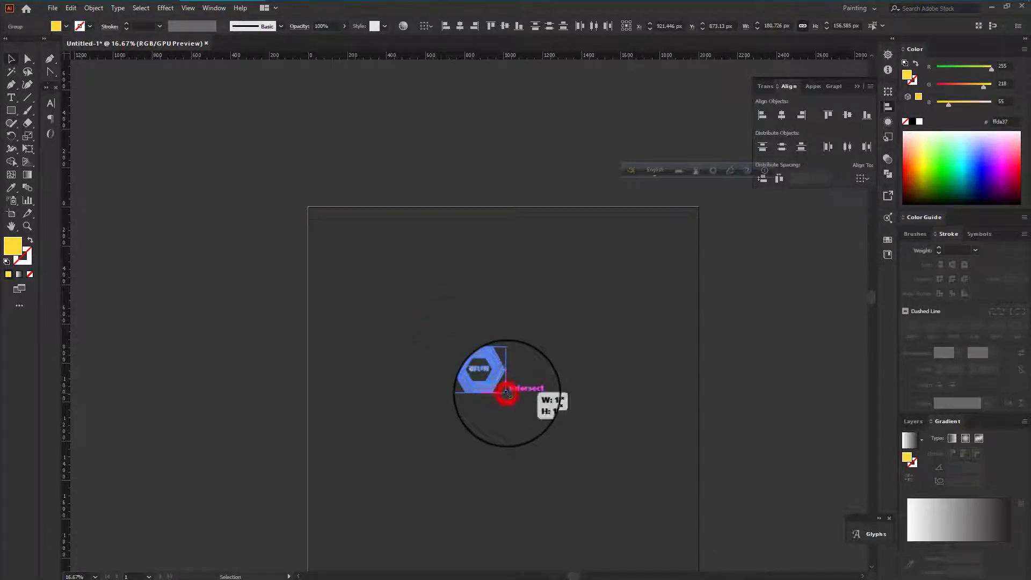
Scale the hexagon ring and its lettering up proportionally to about 573 × 497 px.
{"action": "left_click_drag", "start_coordinate": [547, 421], "coordinate": [552, 426]}
{"action": "scroll", "coordinate": [558, 409], "scroll_direction": "down", "scroll_amount": 3}
{"action": "scroll", "coordinate": [560, 398], "scroll_direction": "down", "scroll_amount": 3}
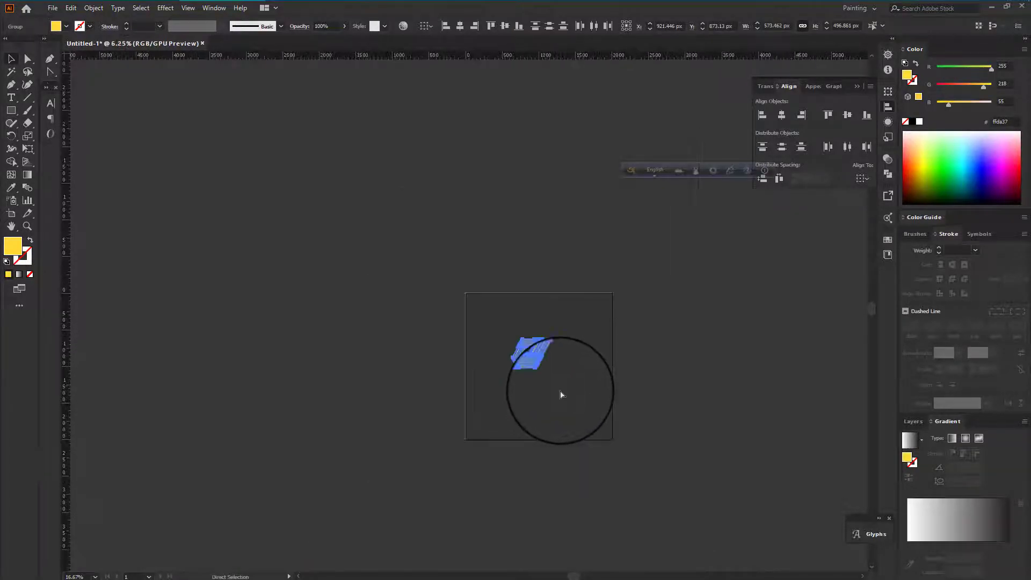
{"action": "scroll", "coordinate": [562, 395], "scroll_direction": "up", "scroll_amount": 3}
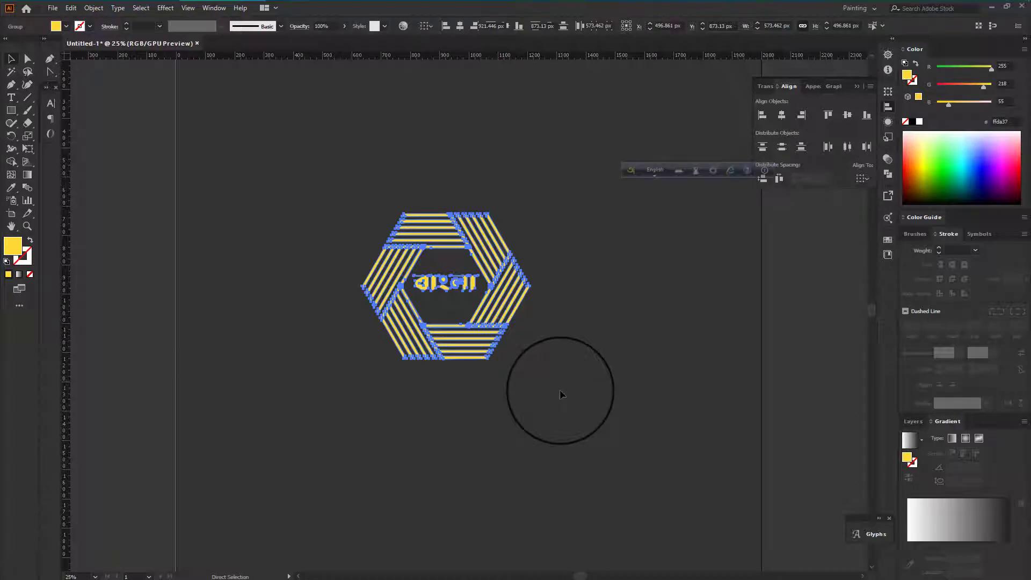
Set alignment relative to the artboard and centre the logo on it horizontally and vertically.
{"action": "left_click", "coordinate": [781, 115]}
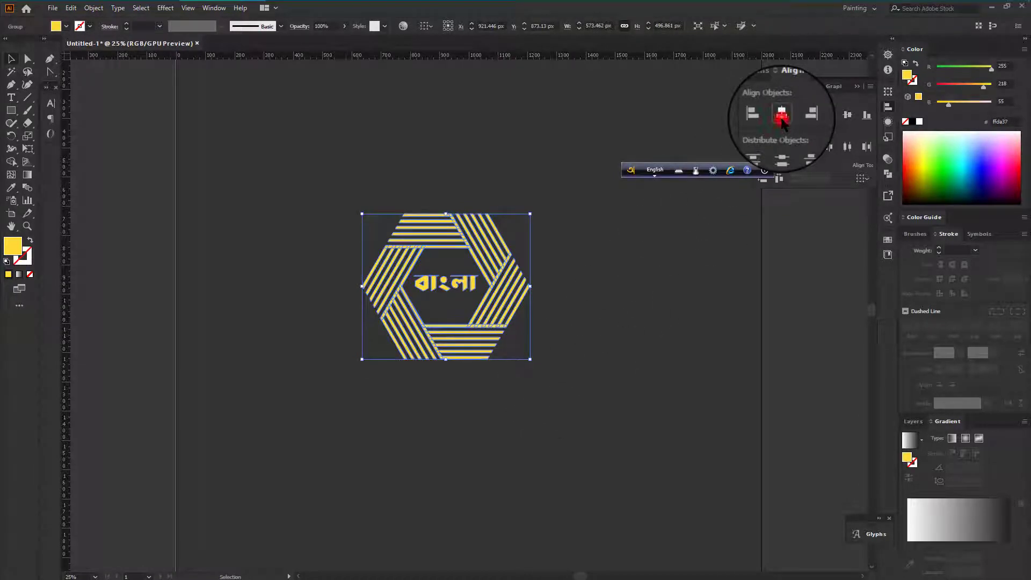
{"action": "left_click", "coordinate": [865, 174]}
{"action": "left_click", "coordinate": [871, 215]}
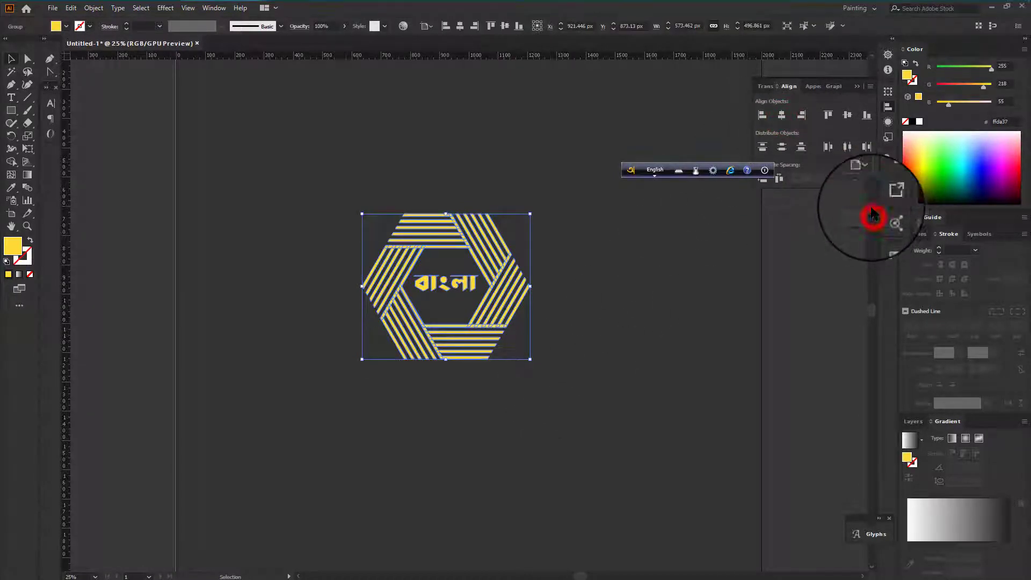
{"action": "left_click", "coordinate": [782, 115]}
{"action": "left_click", "coordinate": [846, 114]}
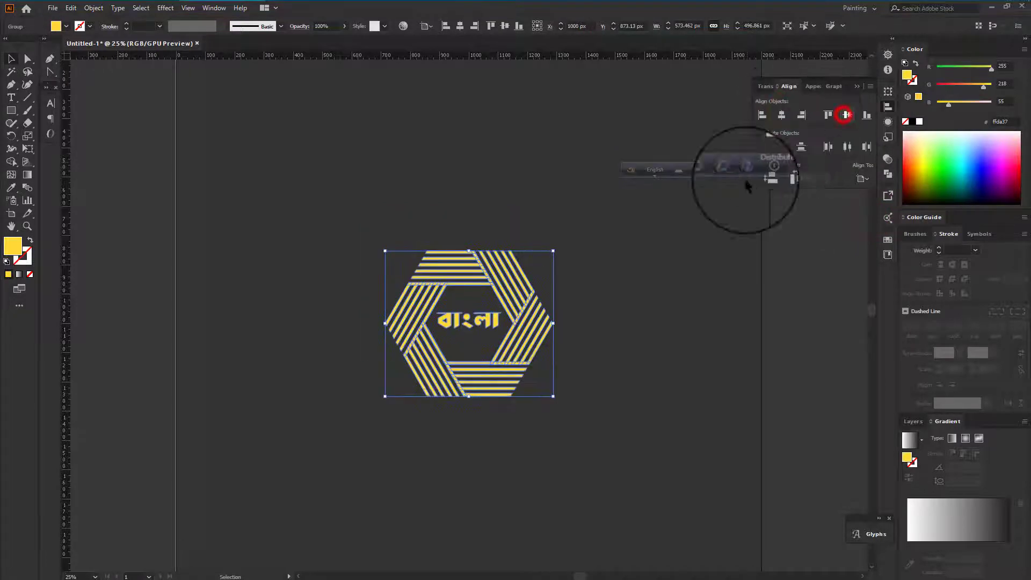
Deselect the logo and examine its size and placement on the dark background.
{"action": "left_click", "coordinate": [646, 244]}
{"action": "scroll", "coordinate": [647, 244], "scroll_direction": "down", "scroll_amount": 2}
{"action": "scroll", "coordinate": [647, 244], "scroll_direction": "up", "scroll_amount": 1}
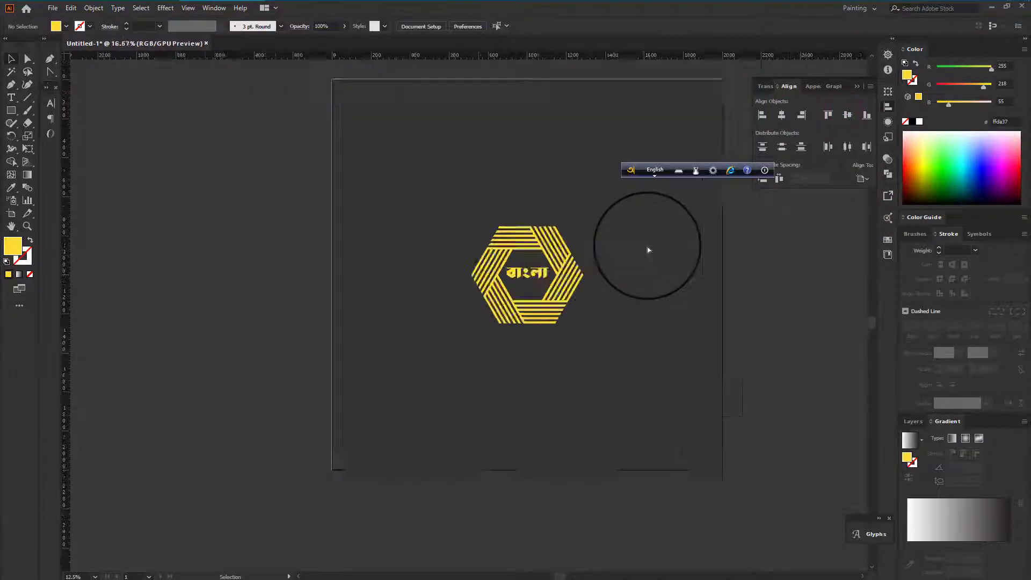
{"action": "scroll", "coordinate": [647, 246], "scroll_direction": "up", "scroll_amount": 2}
{"action": "scroll", "coordinate": [549, 299], "scroll_direction": "down", "scroll_amount": 2}
{"action": "scroll", "coordinate": [549, 298], "scroll_direction": "up", "scroll_amount": 1}
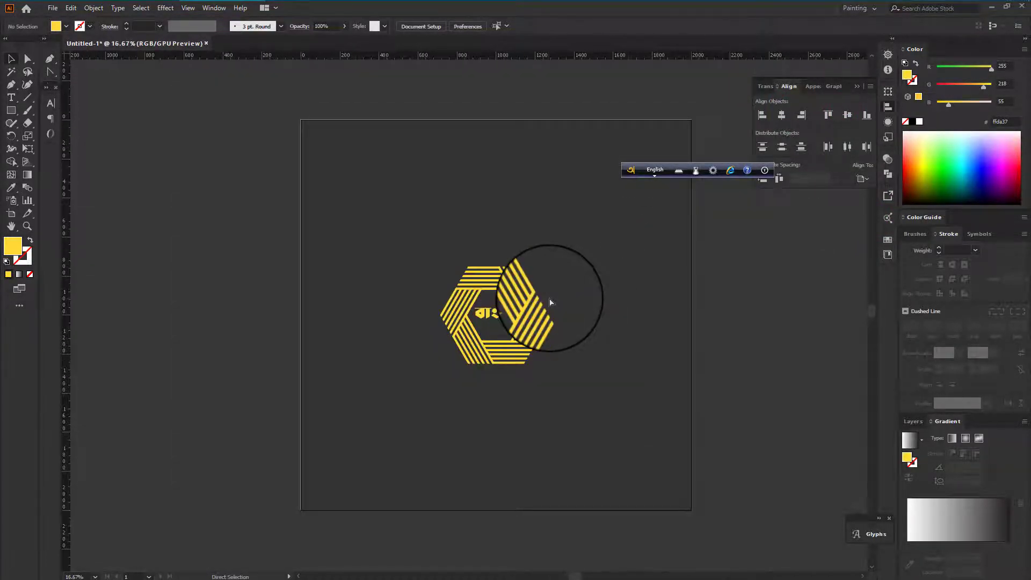
{"action": "scroll", "coordinate": [551, 302], "scroll_direction": "up", "scroll_amount": 2}
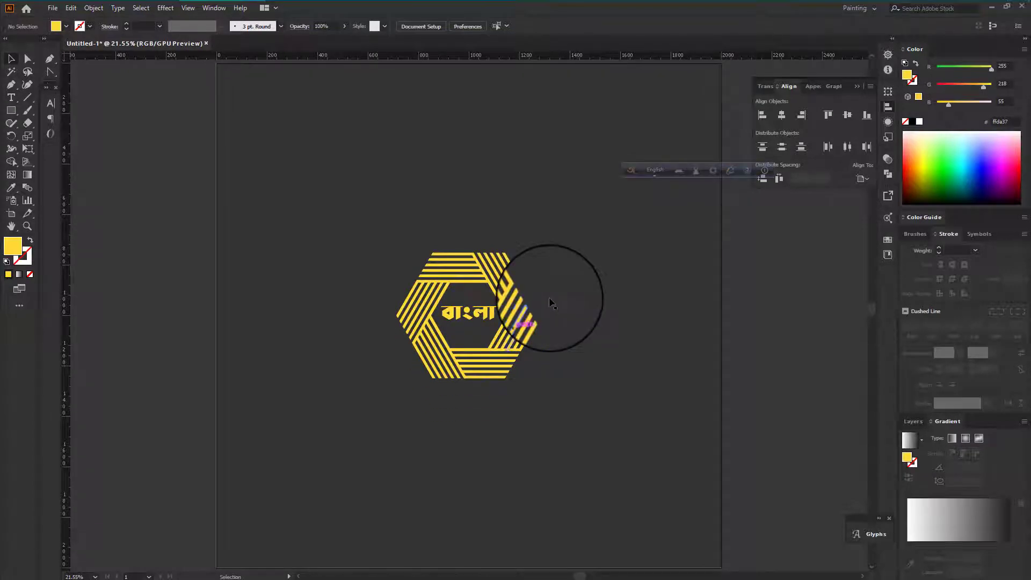
{"action": "scroll", "coordinate": [549, 298], "scroll_direction": "up", "scroll_amount": 2}
{"action": "scroll", "coordinate": [549, 299], "scroll_direction": "down", "scroll_amount": 3}
{"action": "scroll", "coordinate": [546, 296], "scroll_direction": "up", "scroll_amount": 2}
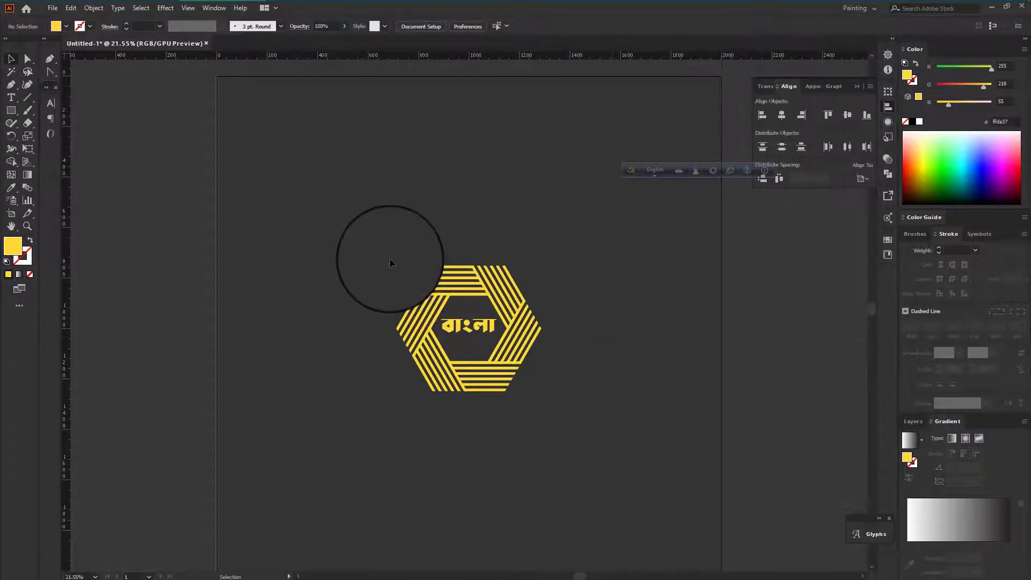
Try a white fill on the whole logo.
{"action": "left_click_drag", "start_coordinate": [387, 258], "coordinate": [586, 404]}
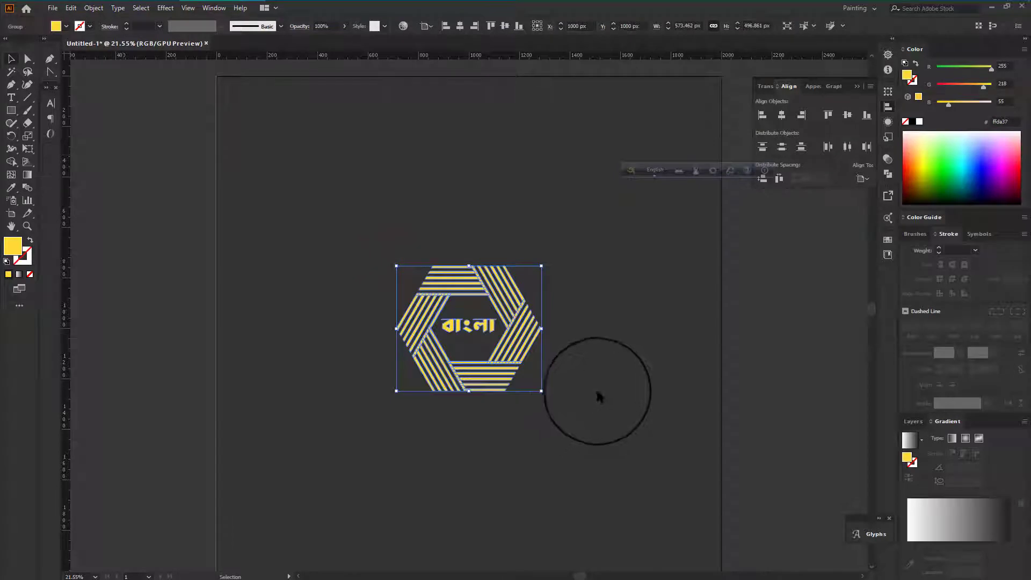
{"action": "left_click", "coordinate": [919, 123]}
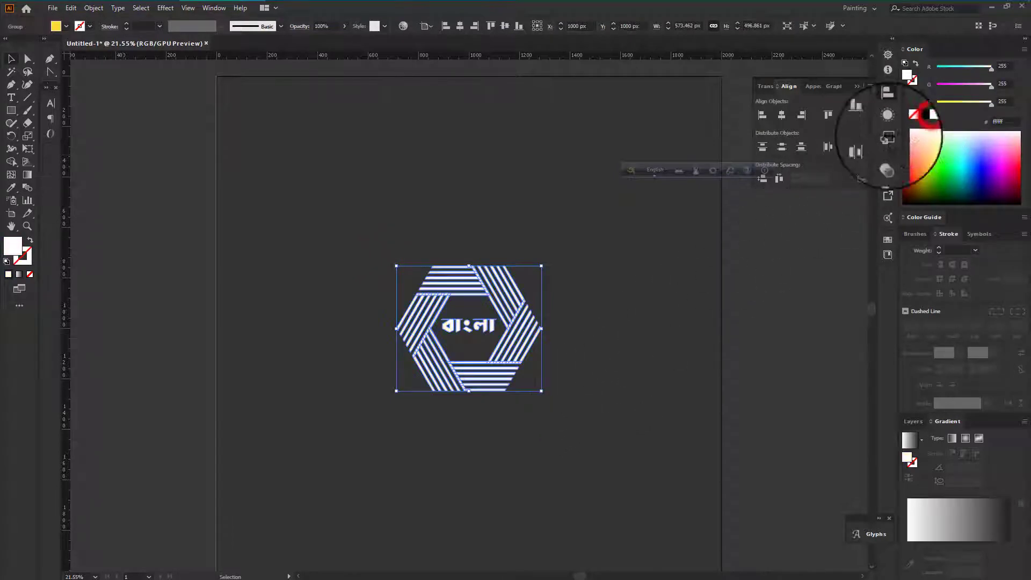
{"action": "left_click", "coordinate": [656, 254]}
{"action": "scroll", "coordinate": [655, 257], "scroll_direction": "down", "scroll_amount": 1}
{"action": "scroll", "coordinate": [655, 253], "scroll_direction": "up", "scroll_amount": 1}
{"action": "scroll", "coordinate": [656, 254], "scroll_direction": "down", "scroll_amount": 4}
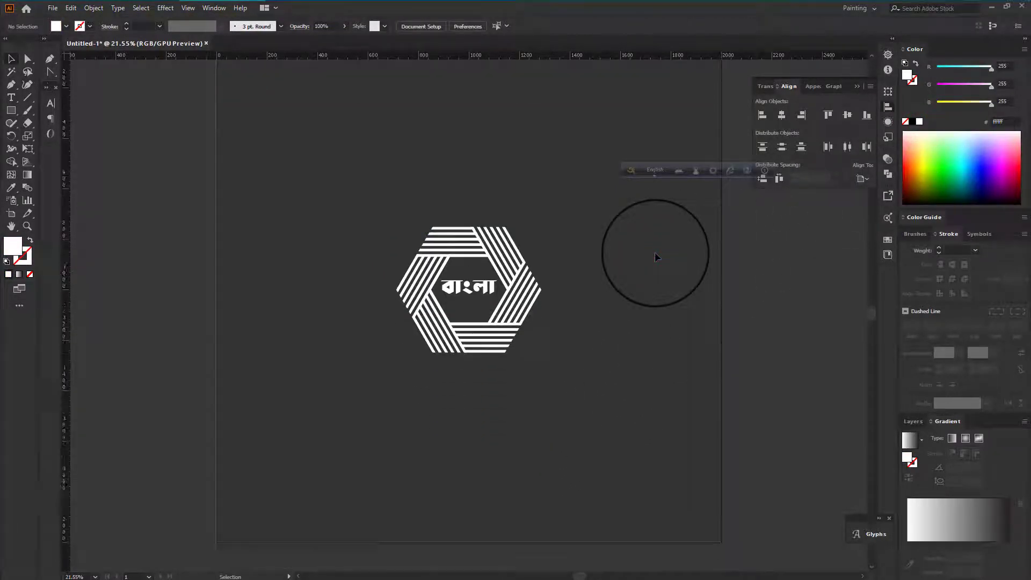
Try filling the whole logo with saturated blue 0f00f3.
{"action": "scroll", "coordinate": [650, 256], "scroll_direction": "up", "scroll_amount": 2}
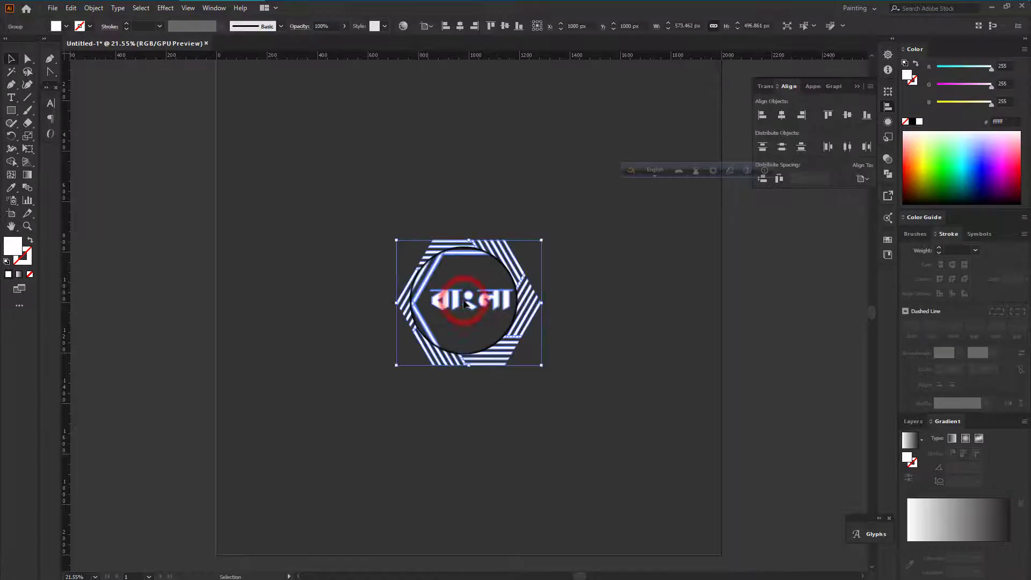
{"action": "left_click_drag", "start_coordinate": [982, 108], "coordinate": [986, 164]}
{"action": "left_click", "coordinate": [600, 260]}
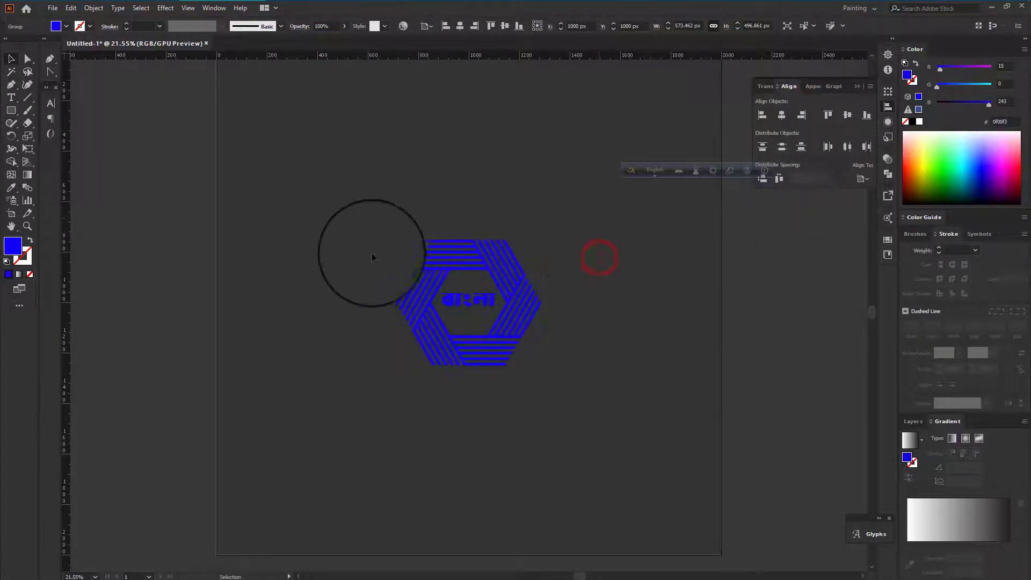
Try filling the whole logo with light blue 7de9ff.
{"action": "left_click_drag", "start_coordinate": [352, 252], "coordinate": [542, 433]}
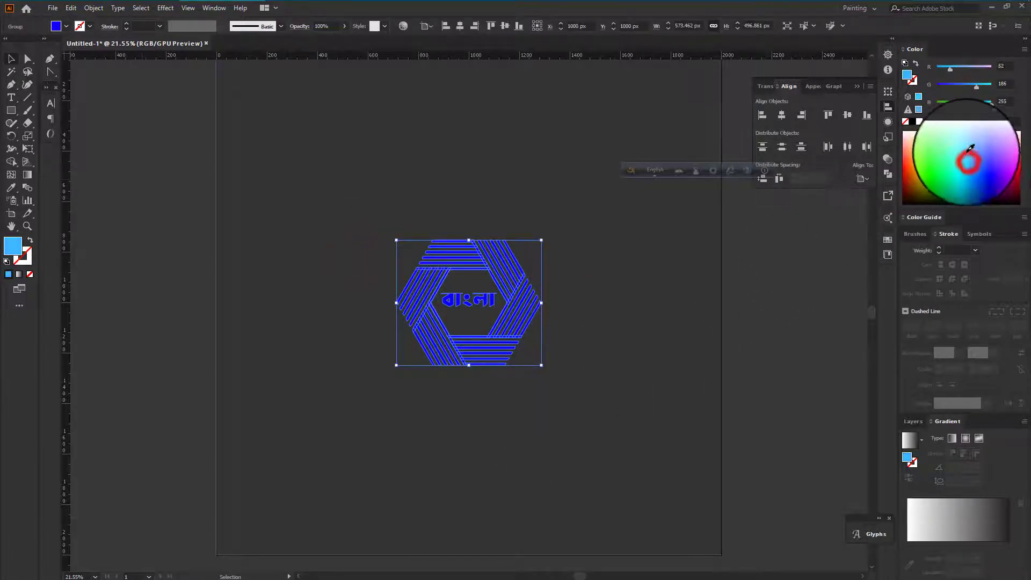
{"action": "left_click_drag", "start_coordinate": [971, 148], "coordinate": [975, 153]}
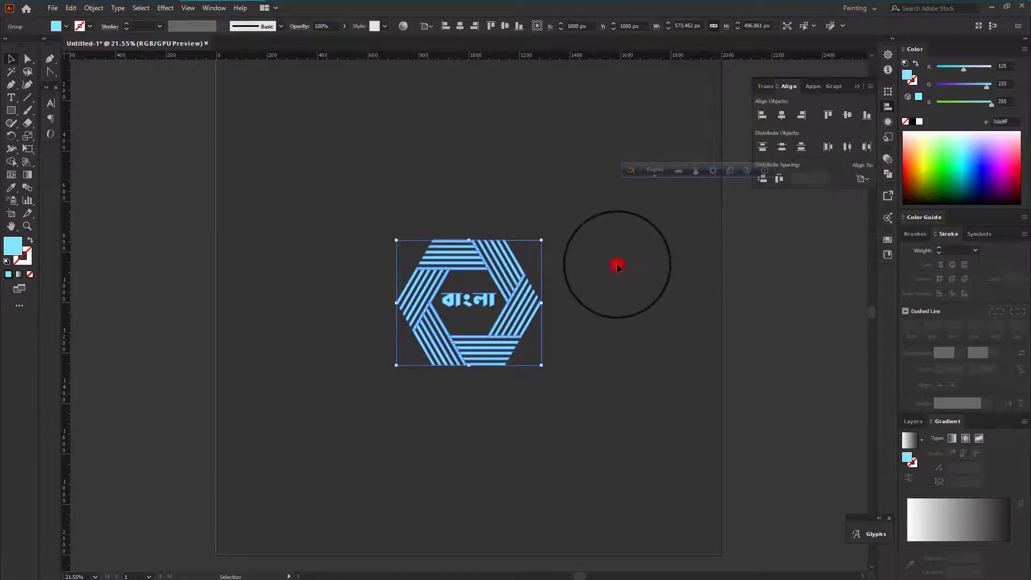
{"action": "left_click", "coordinate": [618, 266]}
Try filling the whole logo with bright red ff1f0b.
{"action": "left_click_drag", "start_coordinate": [559, 397], "coordinate": [560, 397]}
{"action": "left_click_drag", "start_coordinate": [914, 162], "coordinate": [904, 165]}
{"action": "left_click", "coordinate": [623, 277]}
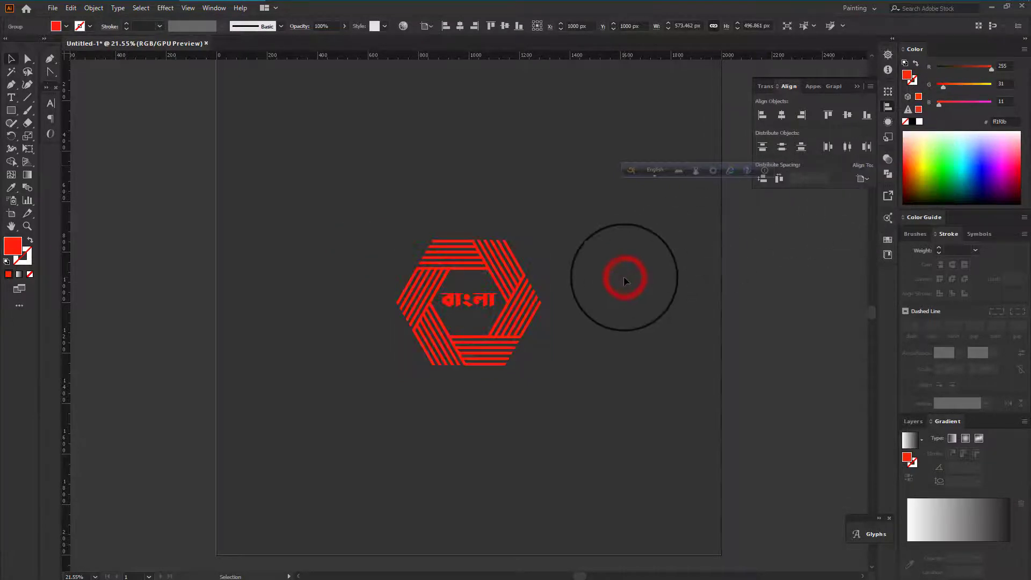
{"action": "scroll", "coordinate": [623, 277], "scroll_direction": "up", "scroll_amount": 1}
{"action": "scroll", "coordinate": [622, 277], "scroll_direction": "down", "scroll_amount": 3}
{"action": "scroll", "coordinate": [623, 277], "scroll_direction": "up", "scroll_amount": 3}
Fill the hexagon ring and the lettering with yellow-green e4ff1d.
{"action": "left_click_drag", "start_coordinate": [406, 257], "coordinate": [604, 476]}
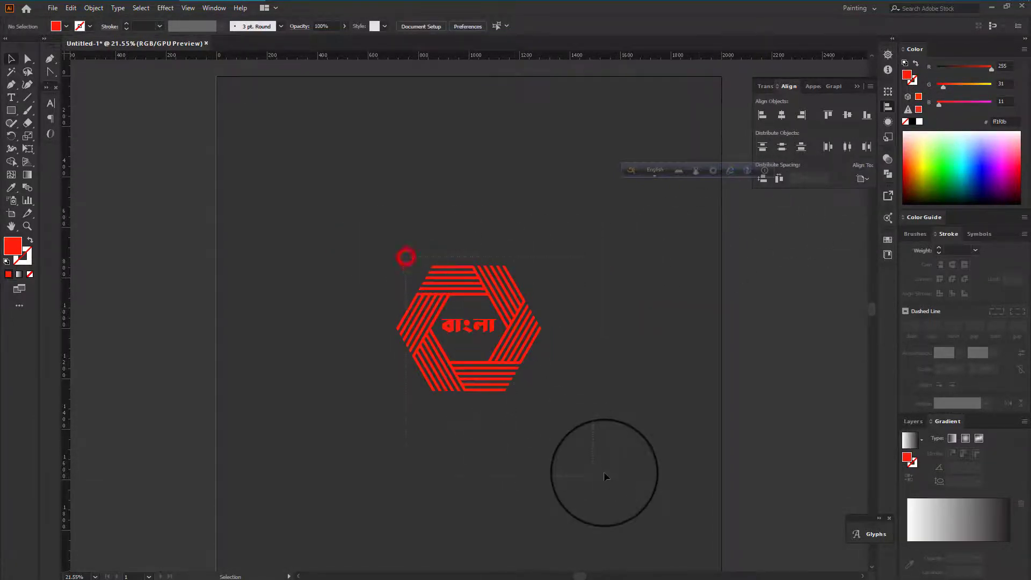
{"action": "left_click_drag", "start_coordinate": [682, 415], "coordinate": [681, 415]}
{"action": "left_click_drag", "start_coordinate": [929, 164], "coordinate": [931, 161]}
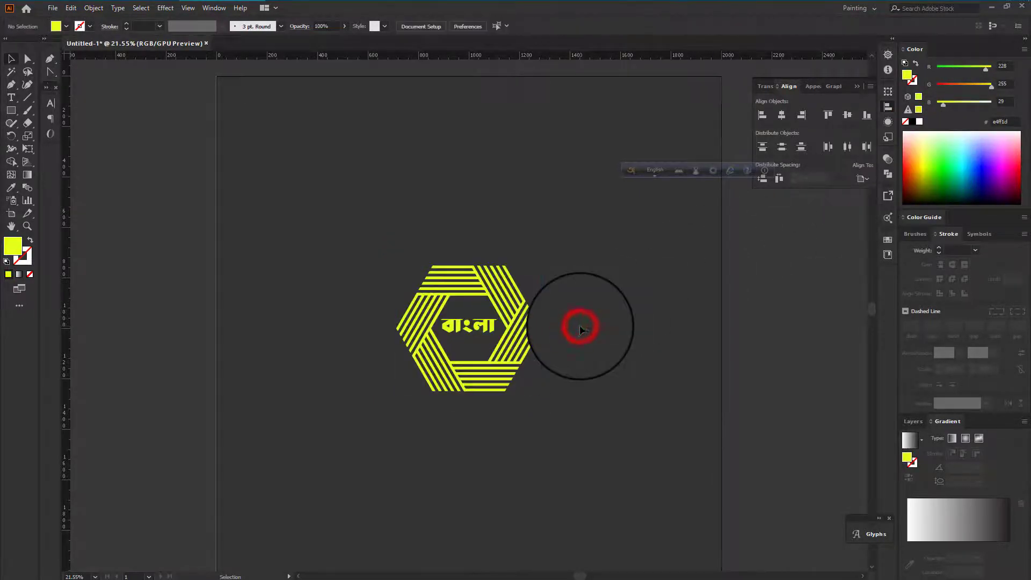
Show the artboard with the finished logo in full-screen Presentation Mode.
{"action": "scroll", "coordinate": [579, 324], "scroll_direction": "down", "scroll_amount": 2}
{"action": "scroll", "coordinate": [579, 325], "scroll_direction": "up", "scroll_amount": 3}
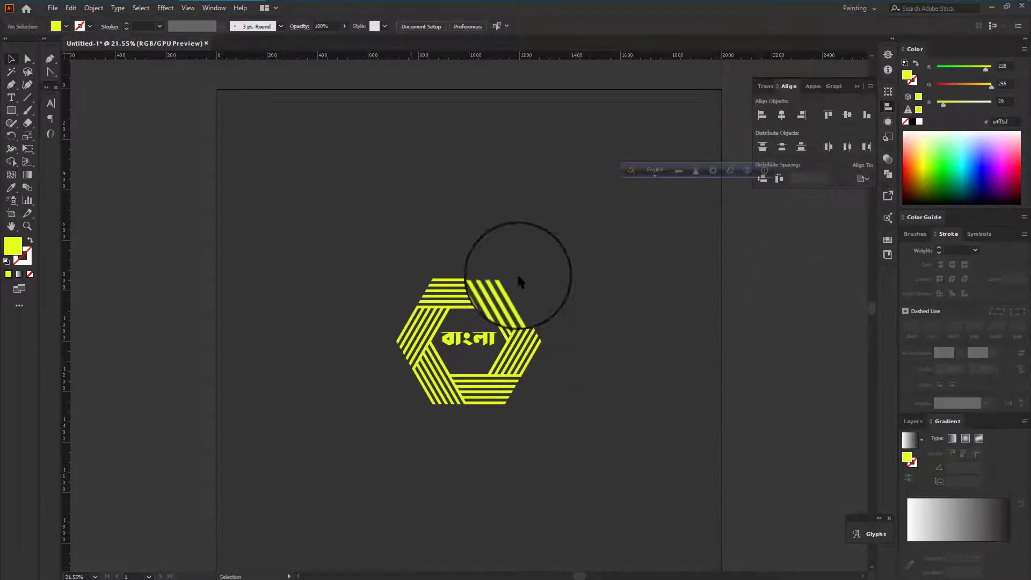
{"action": "left_click", "coordinate": [188, 7]}
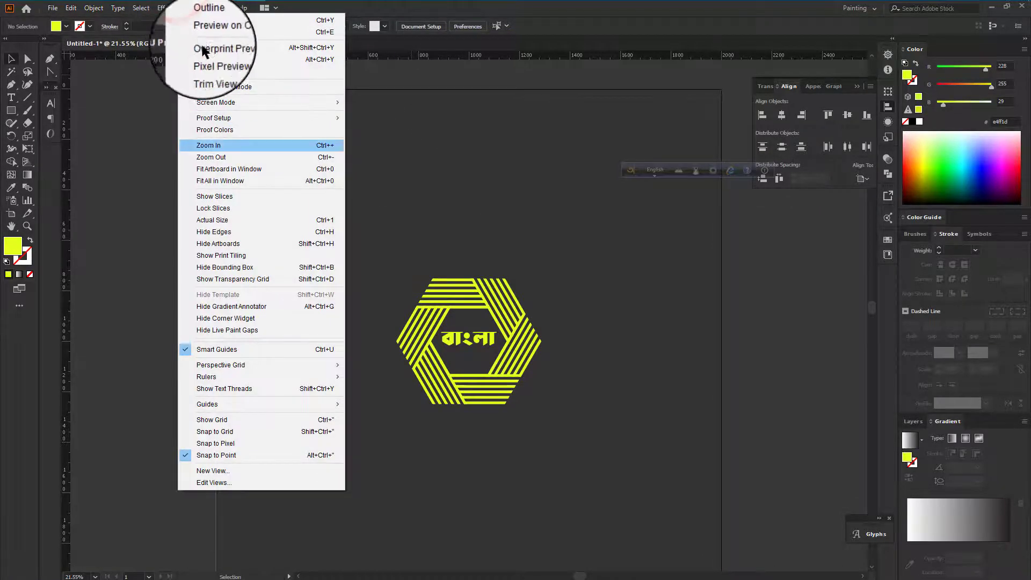
{"action": "left_click", "coordinate": [215, 87]}
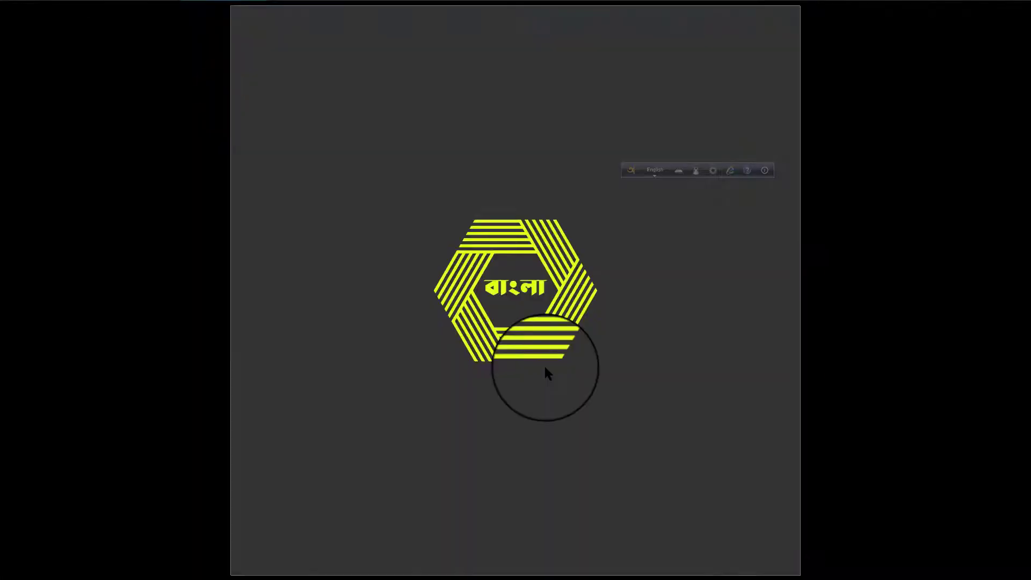